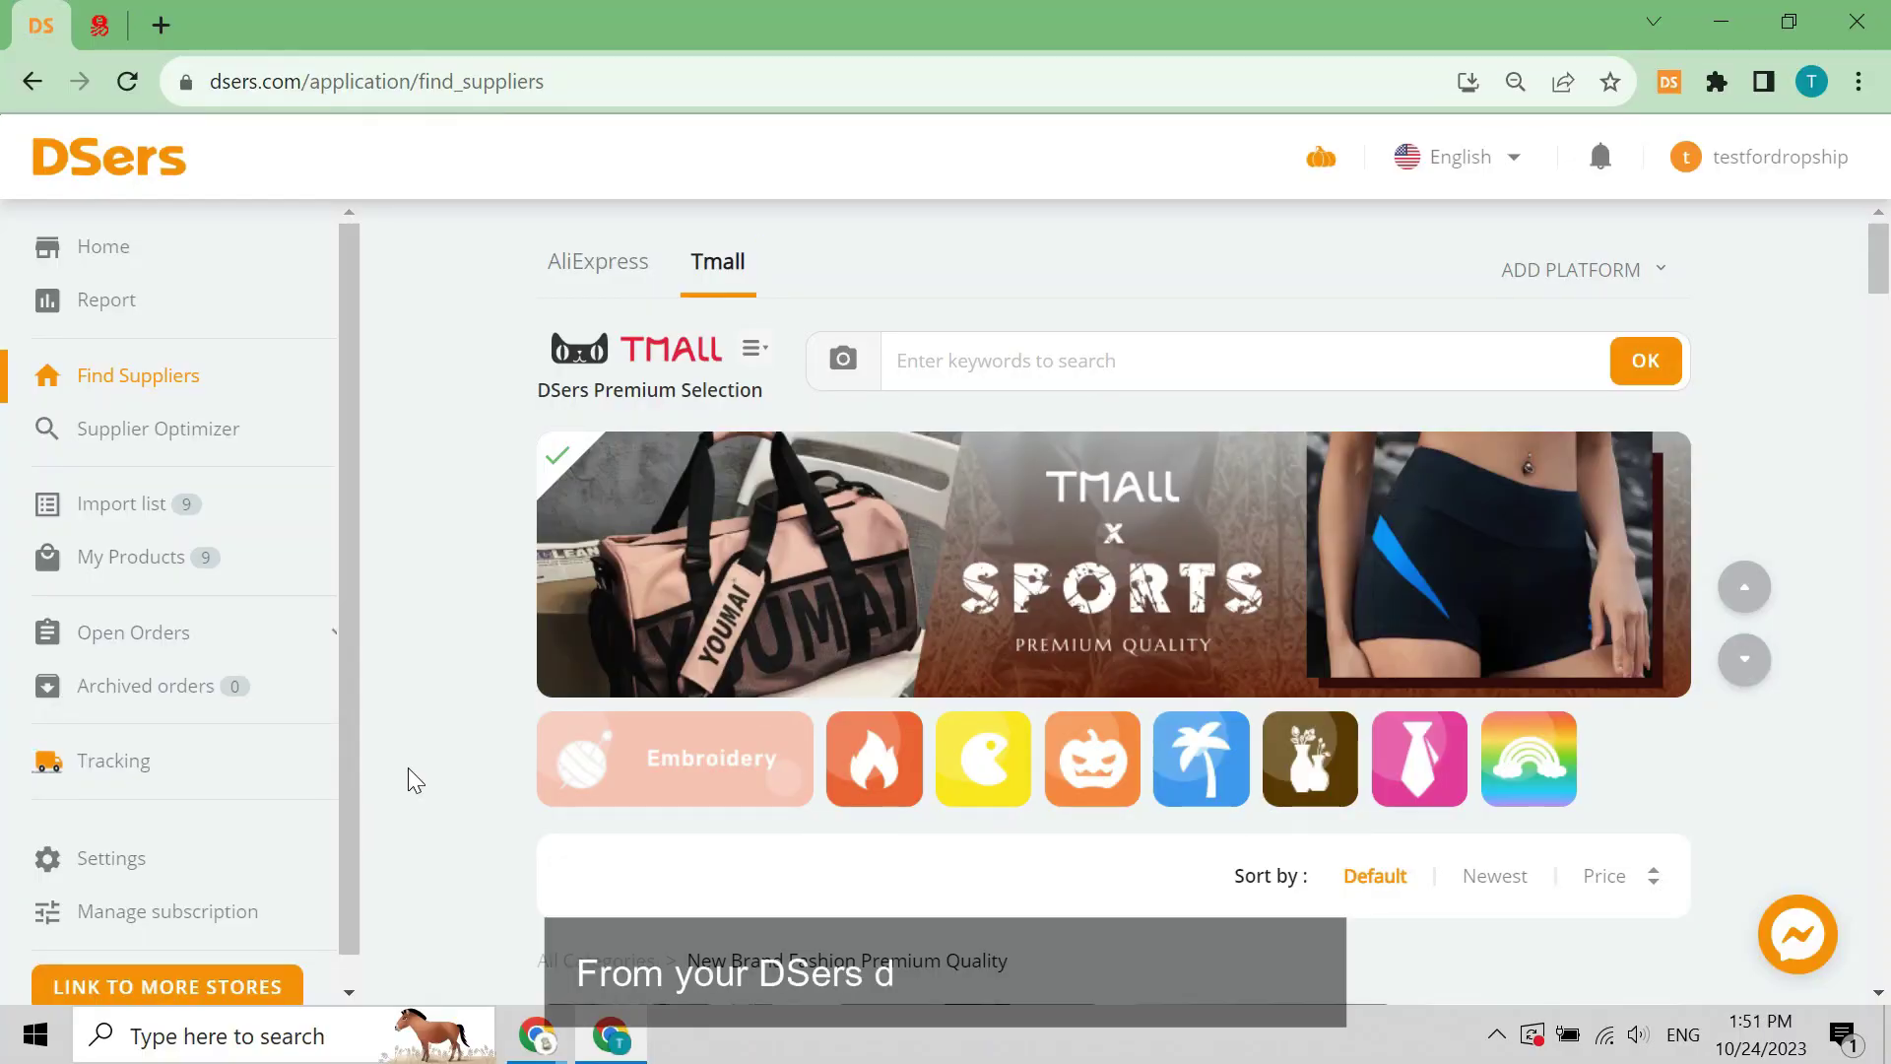
Step: Open the DSers Settings page from the left sidebar
click(114, 857)
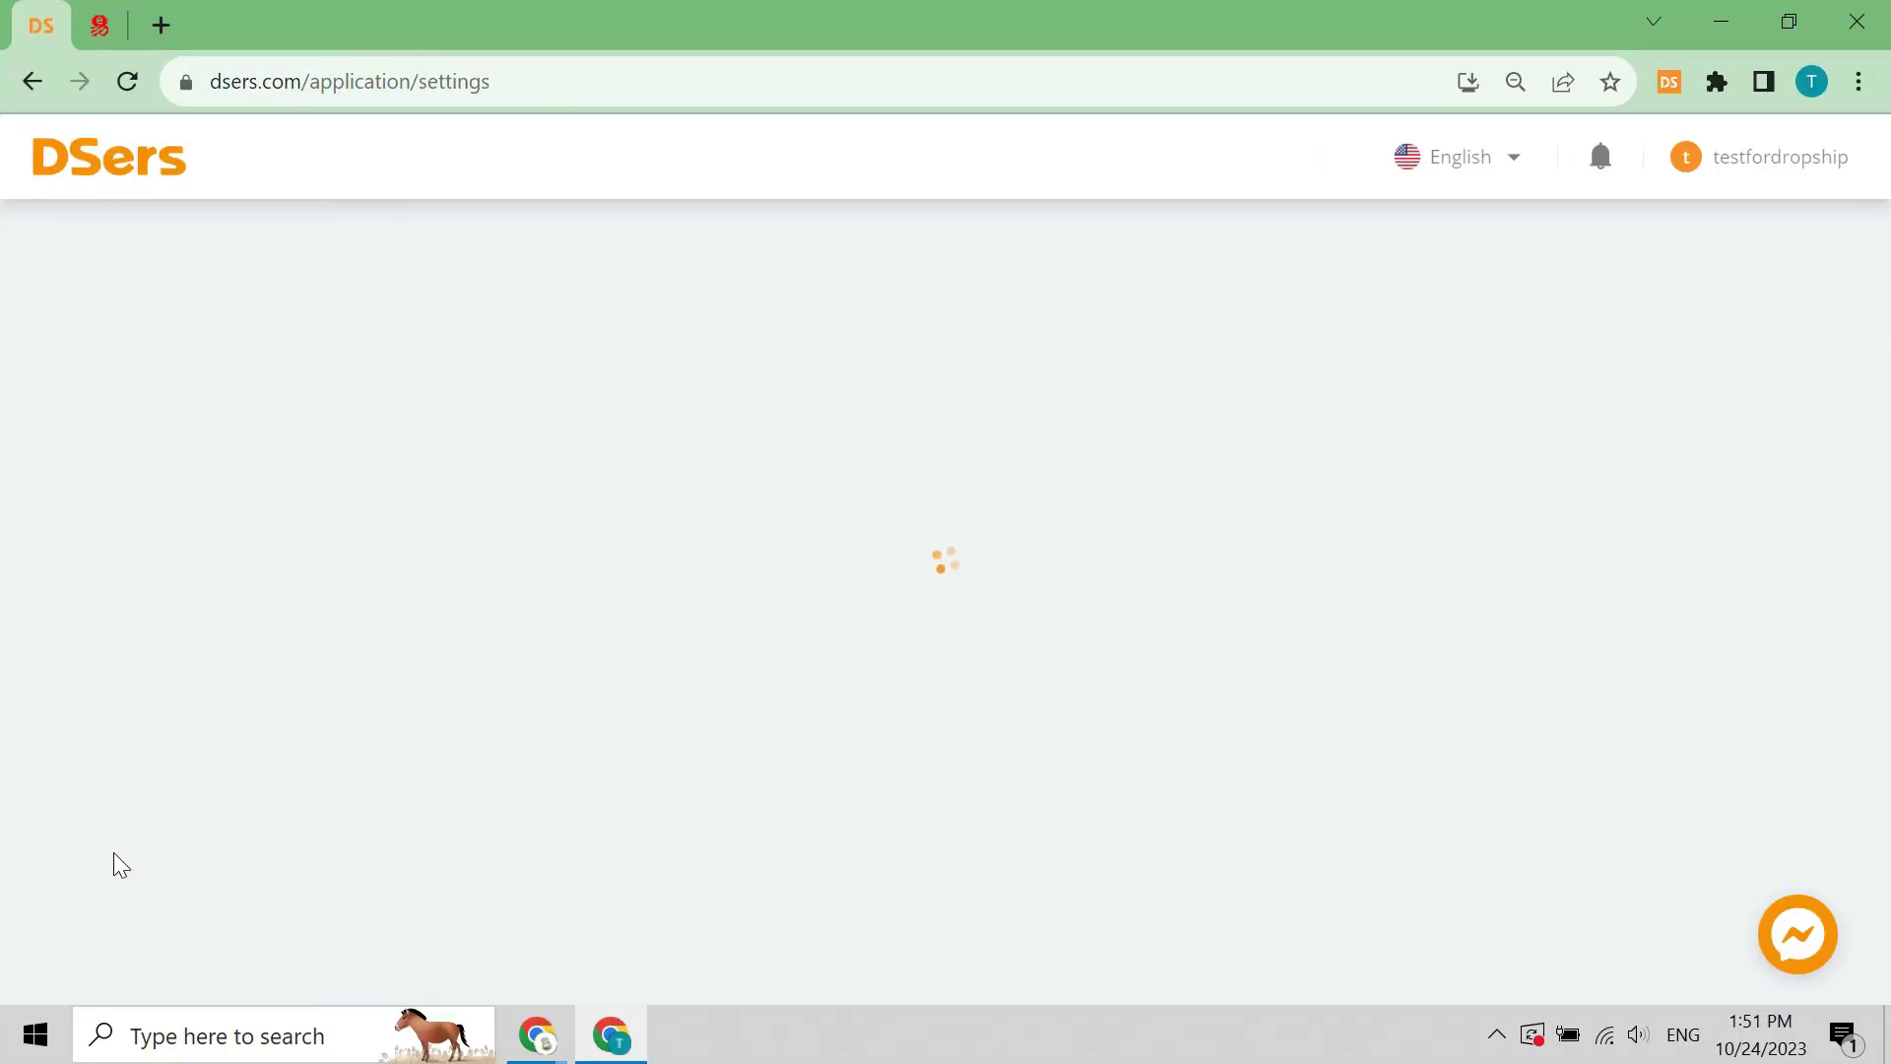
Step: Expand General Setting, reveal more settings and open the Affiliate program section
scroll(371, 591, down, 3)
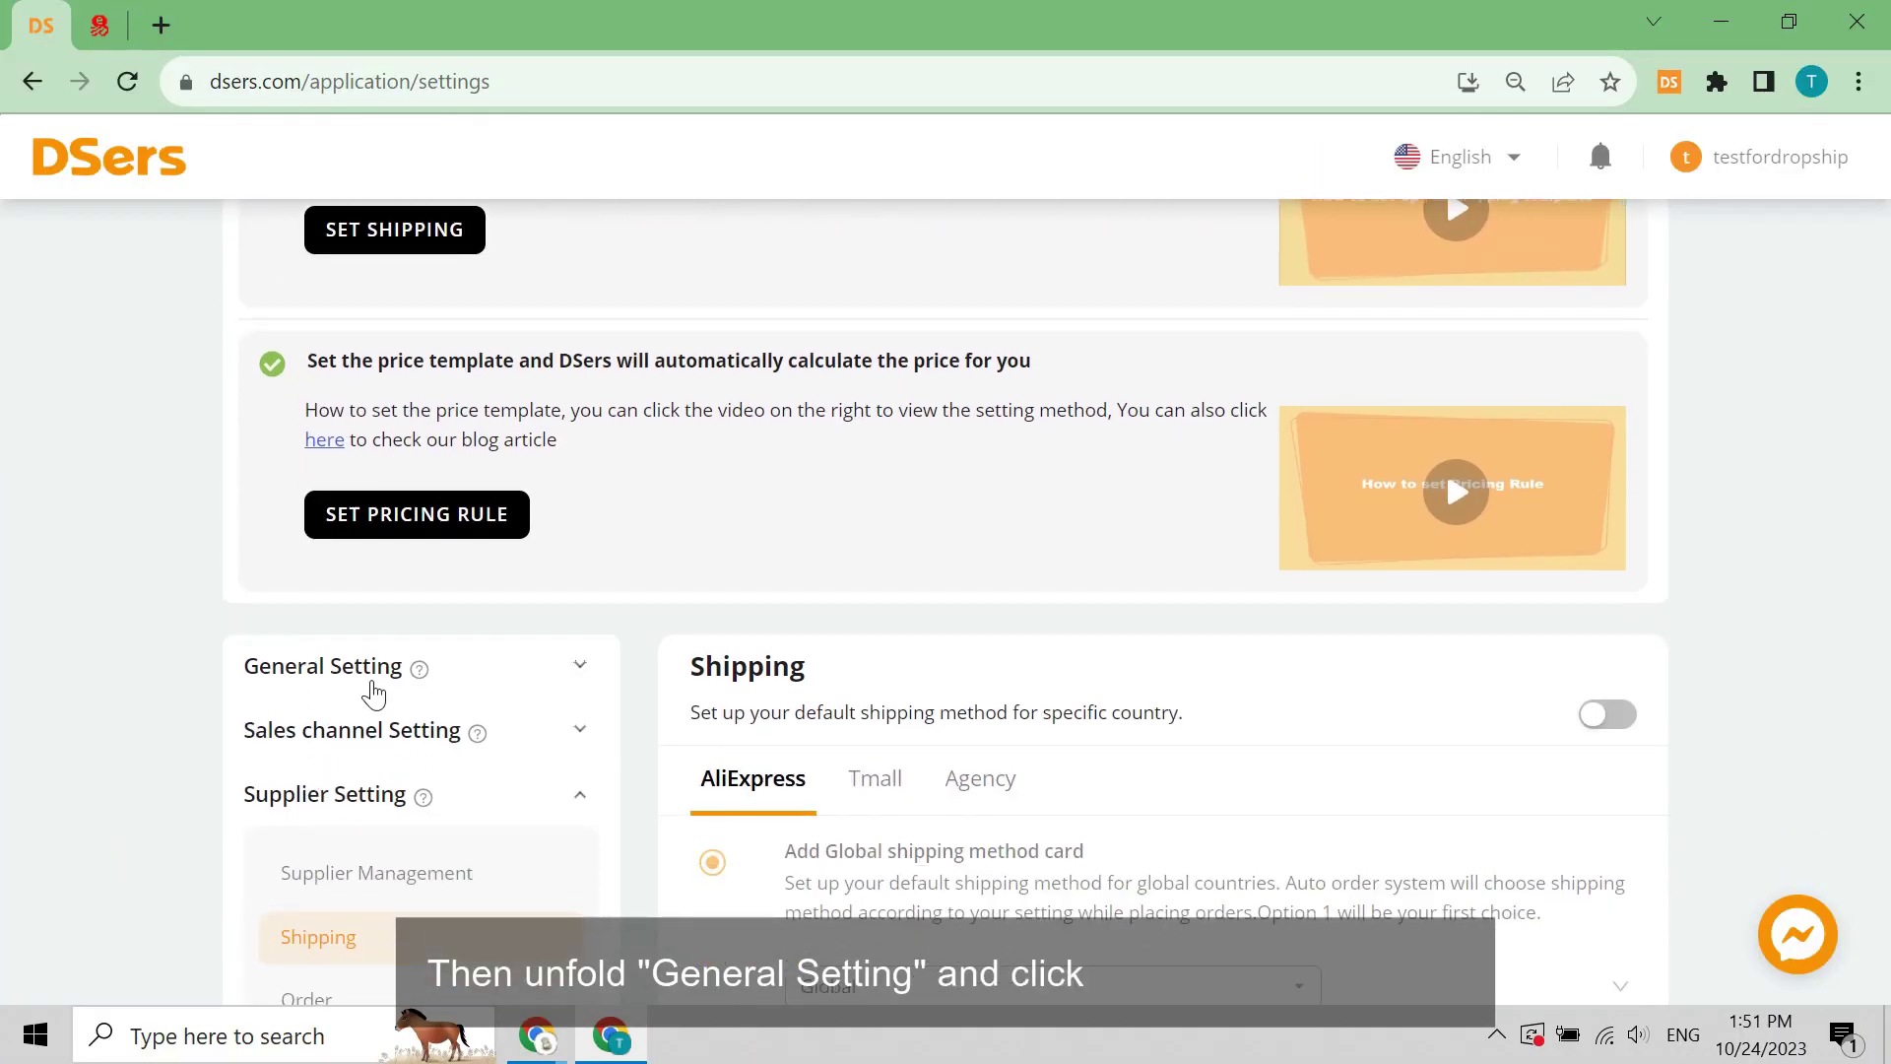
click(379, 666)
scroll(378, 676, down, 3)
click(380, 585)
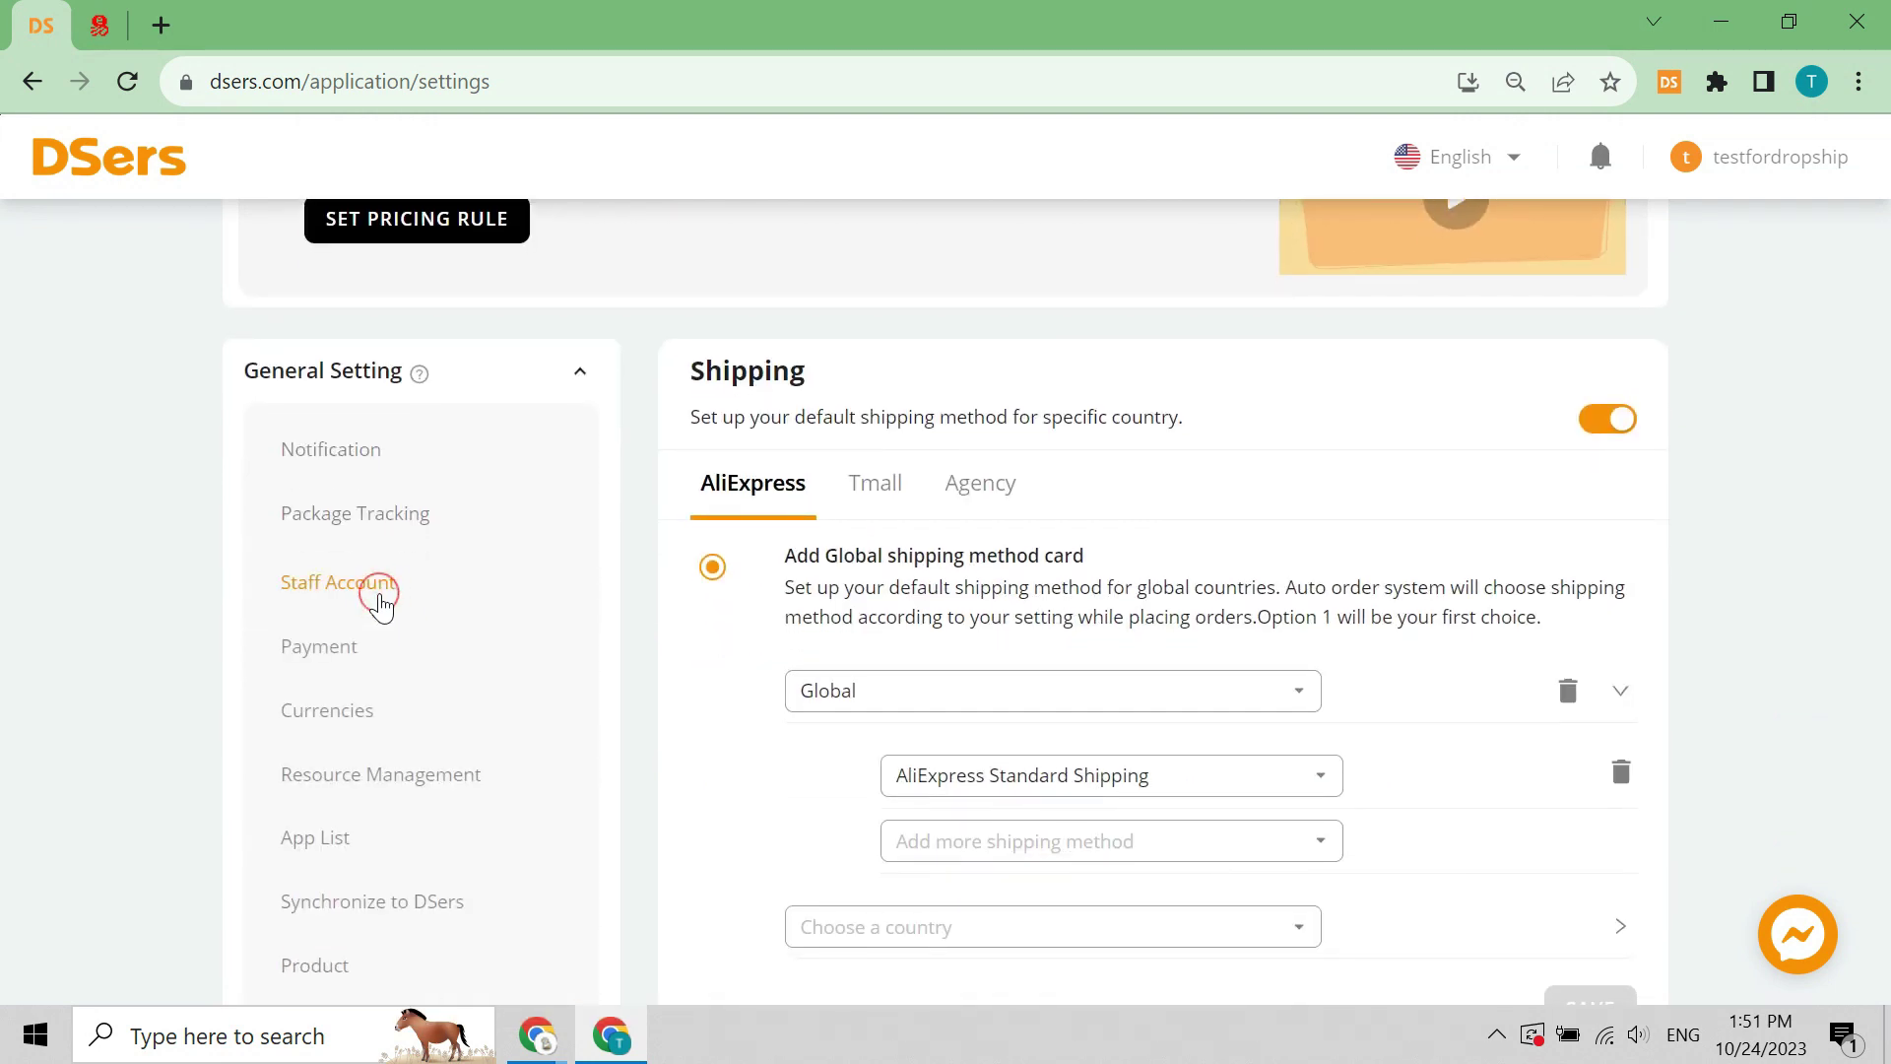
scroll(380, 624, down, 3)
click(367, 737)
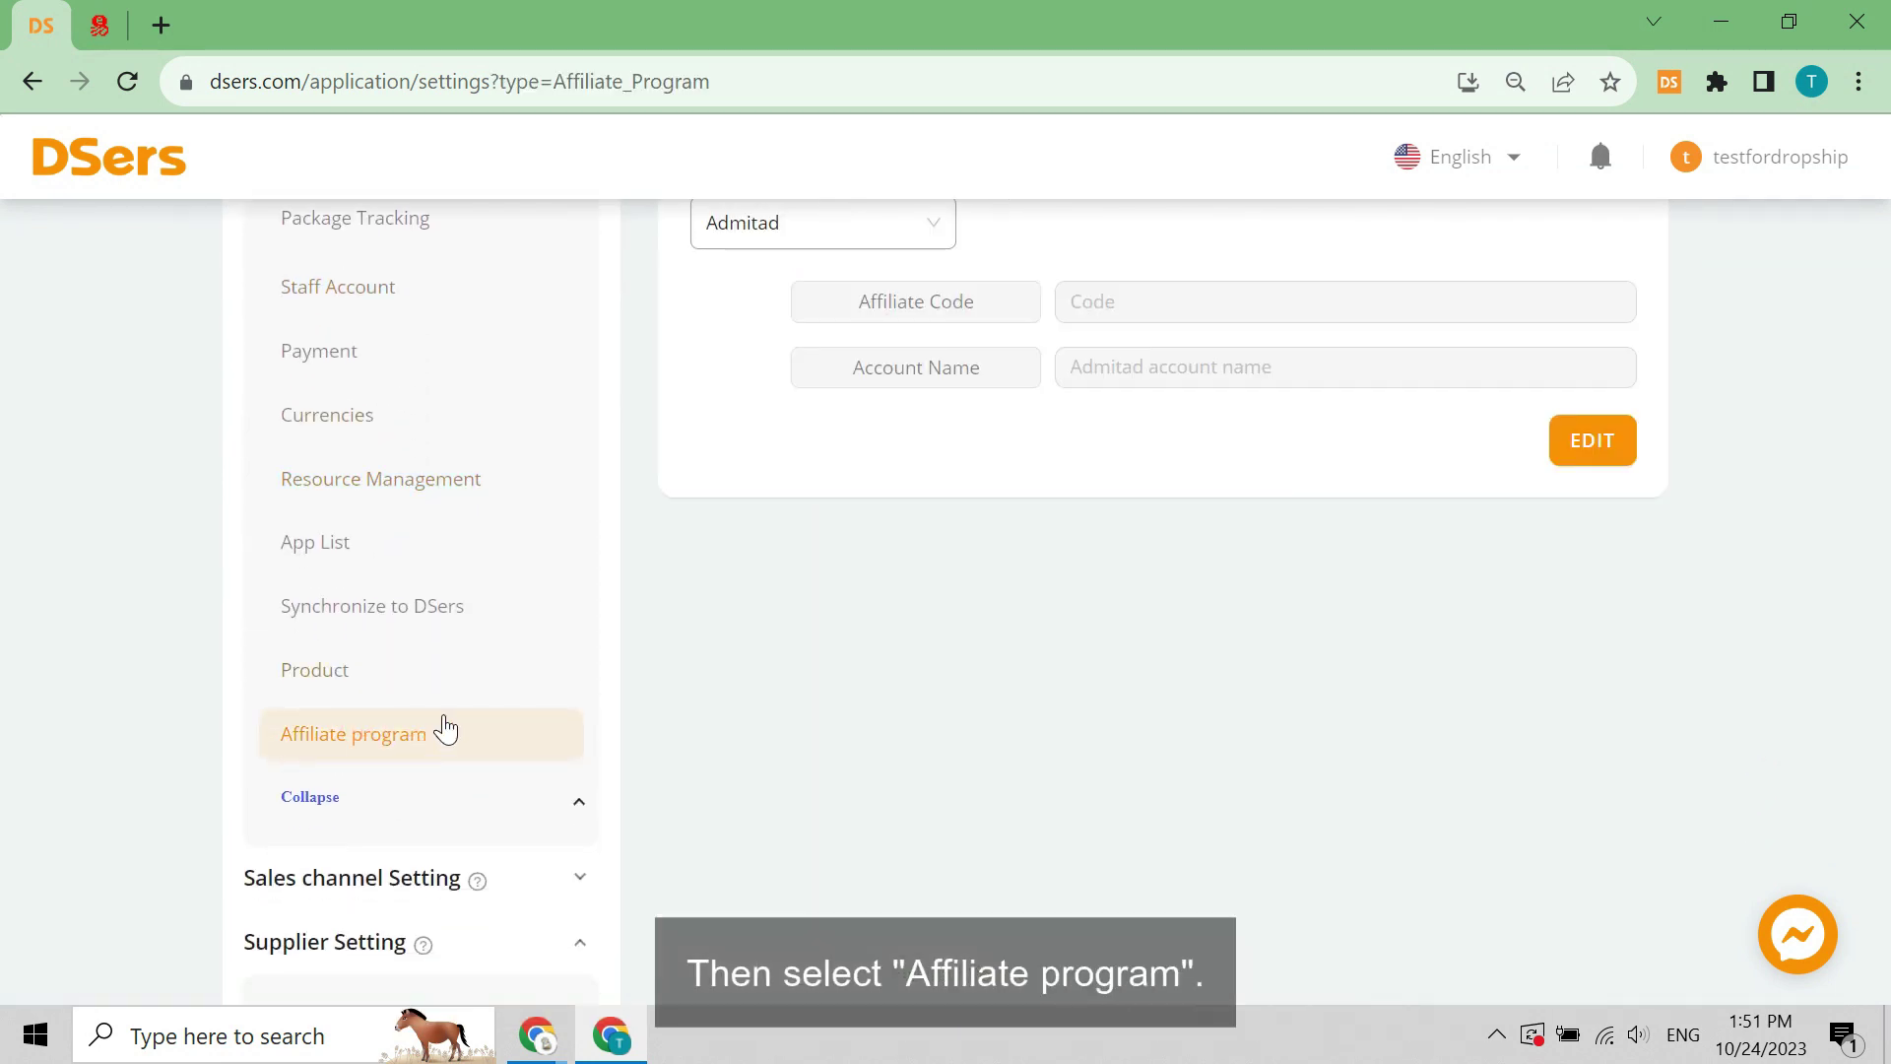
scroll(1393, 498, up, 2)
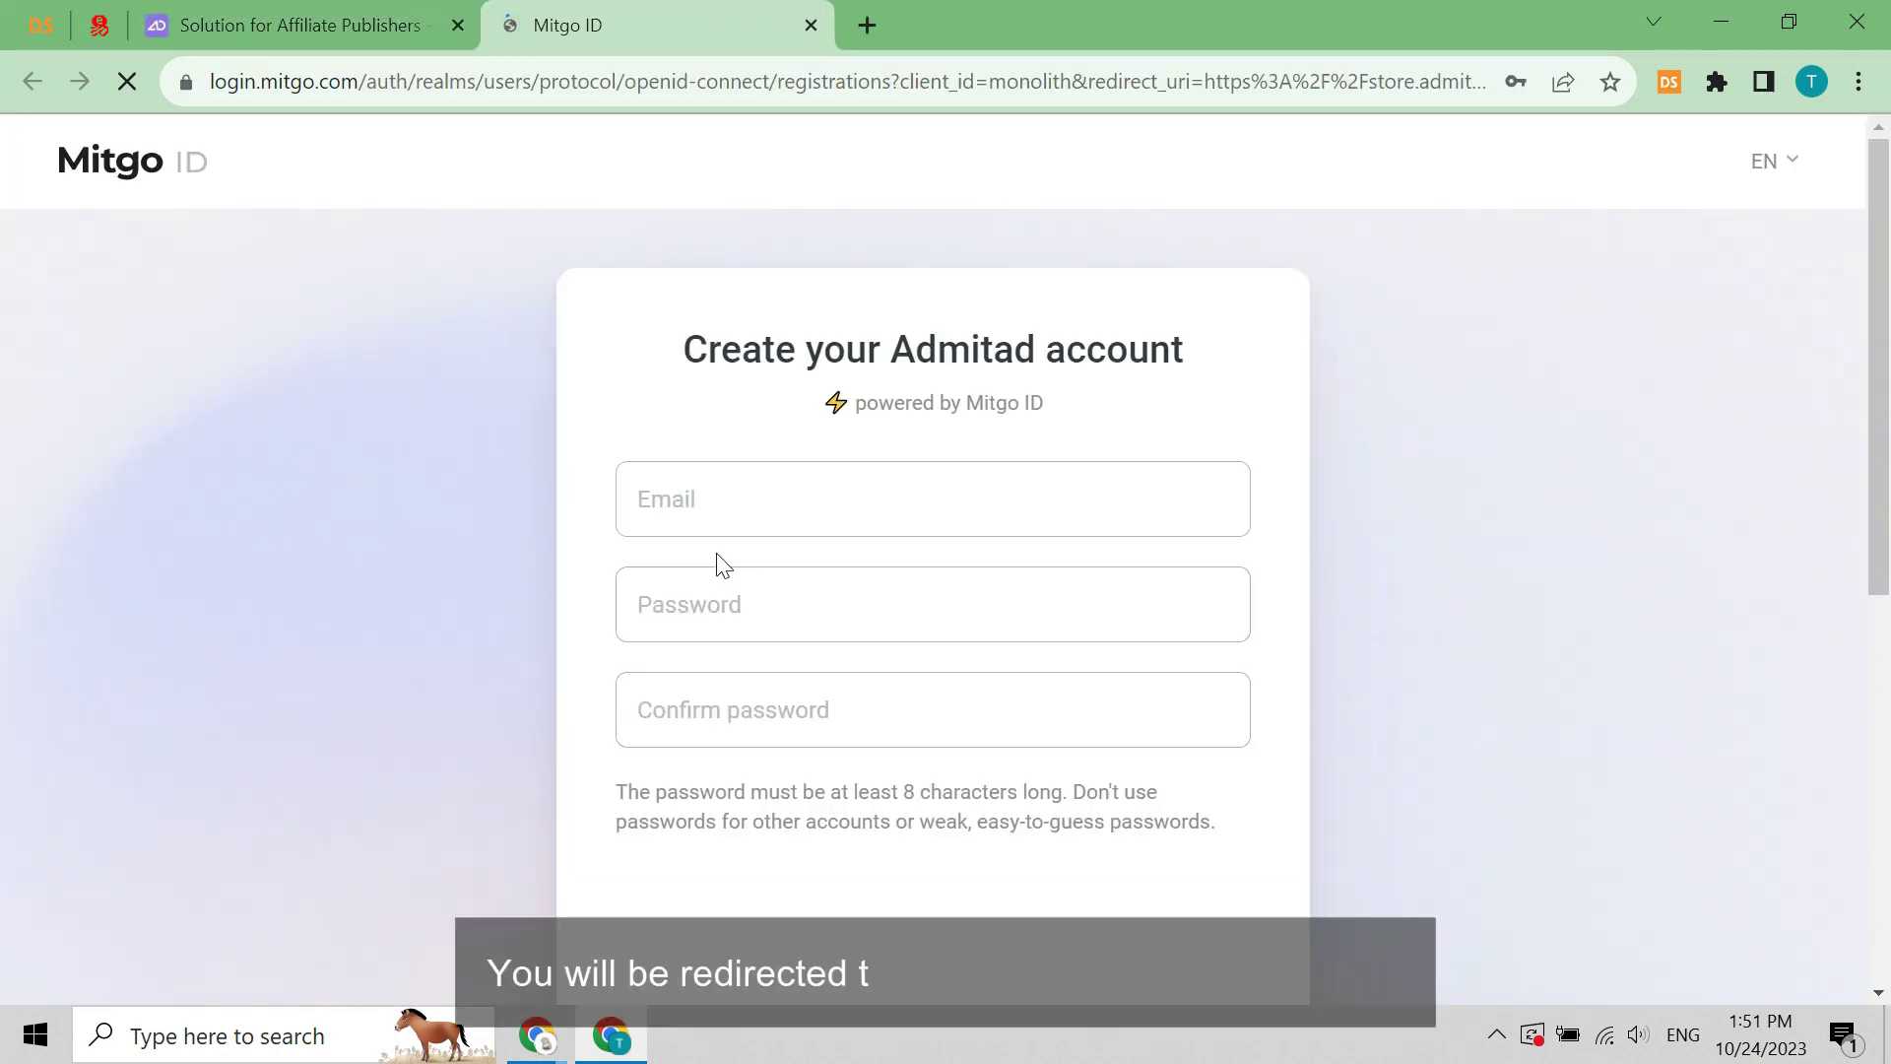
Step: Register an Admitad account with e-mail and password, accepting notifications and Terms of Use
click(709, 507)
click(723, 627)
click(723, 627)
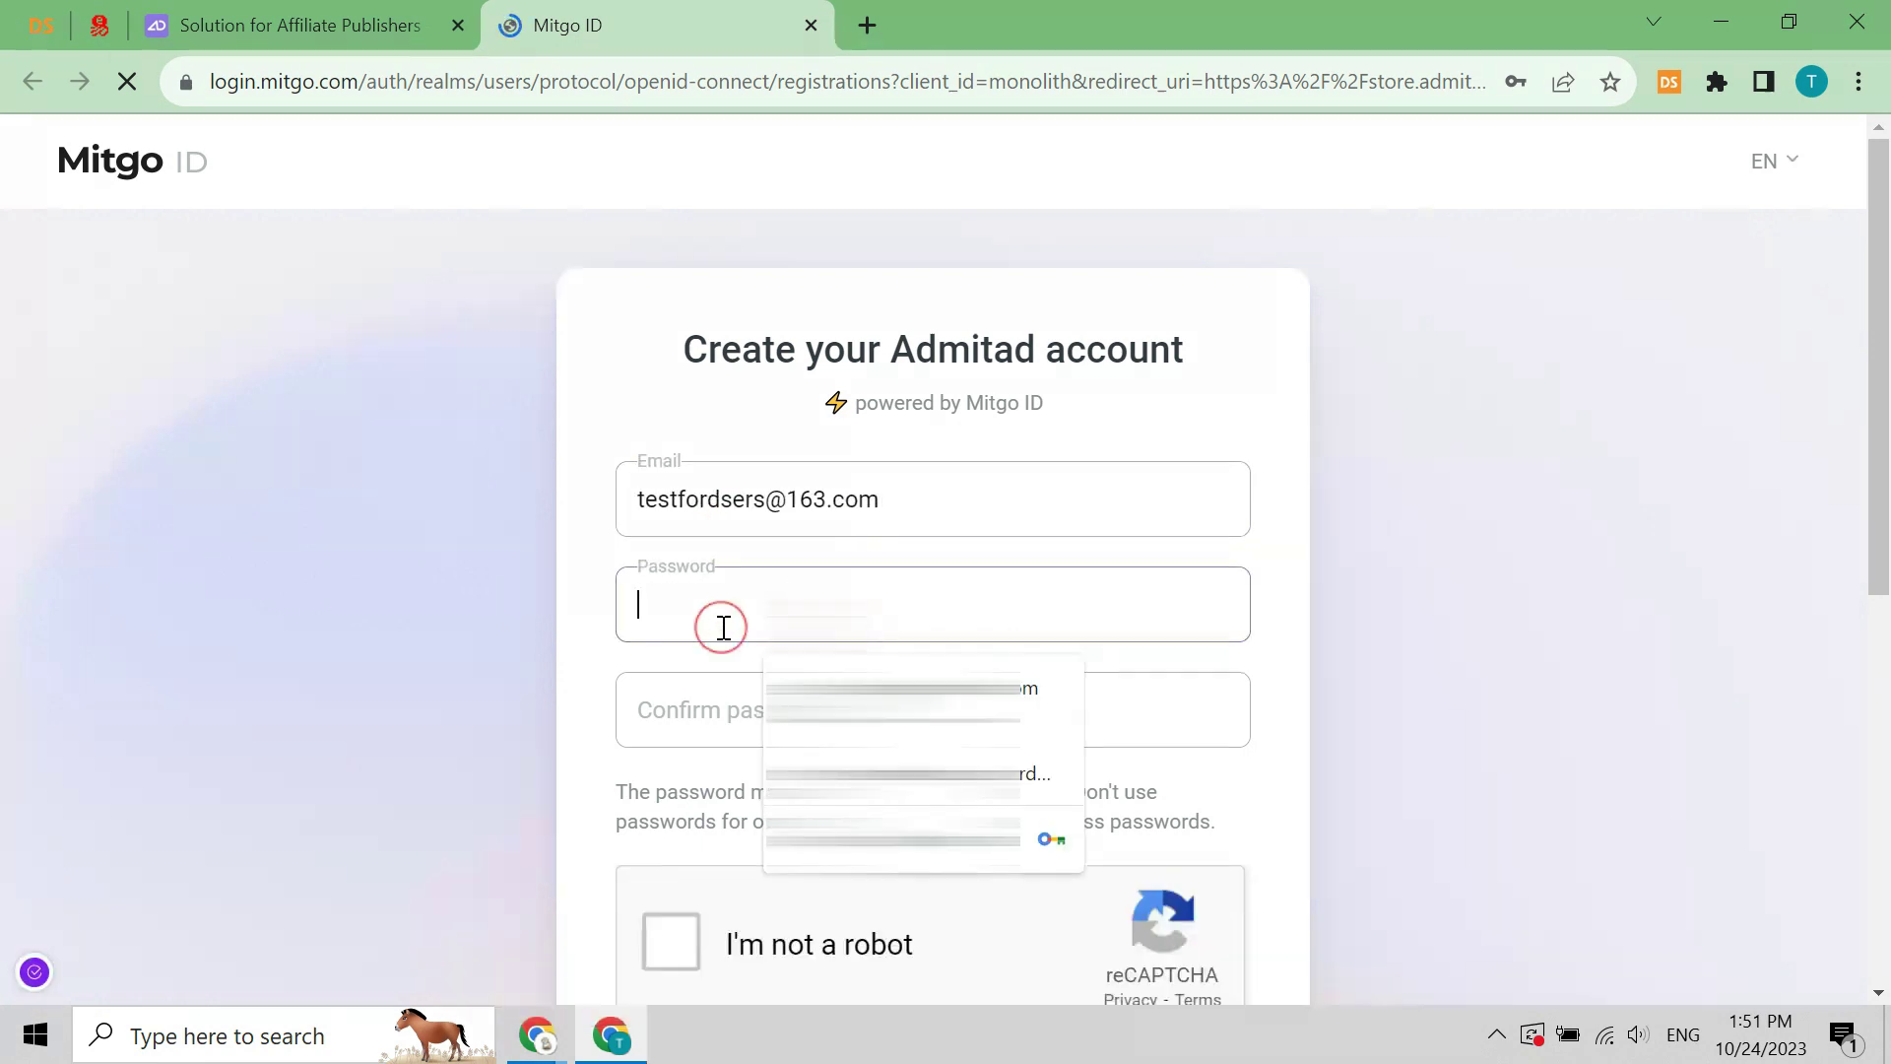
text(••••••••)
click(675, 709)
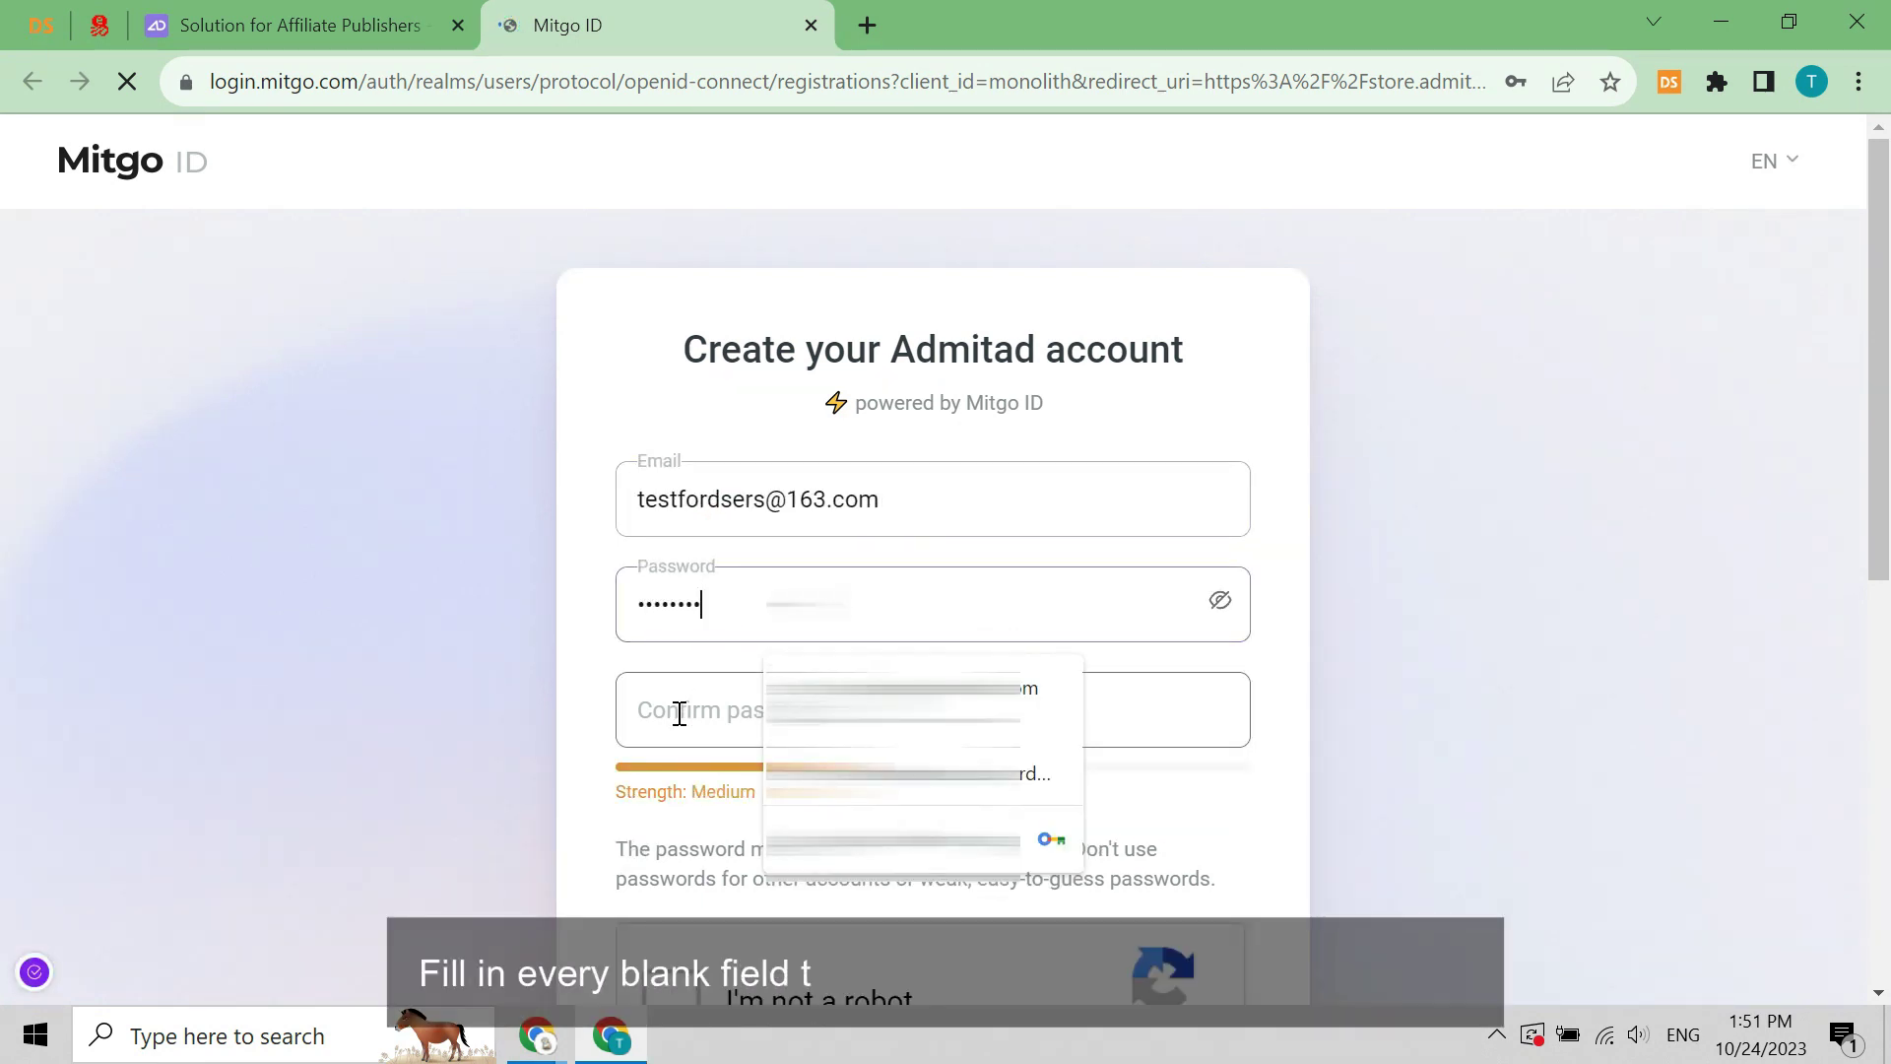
text(•••••)
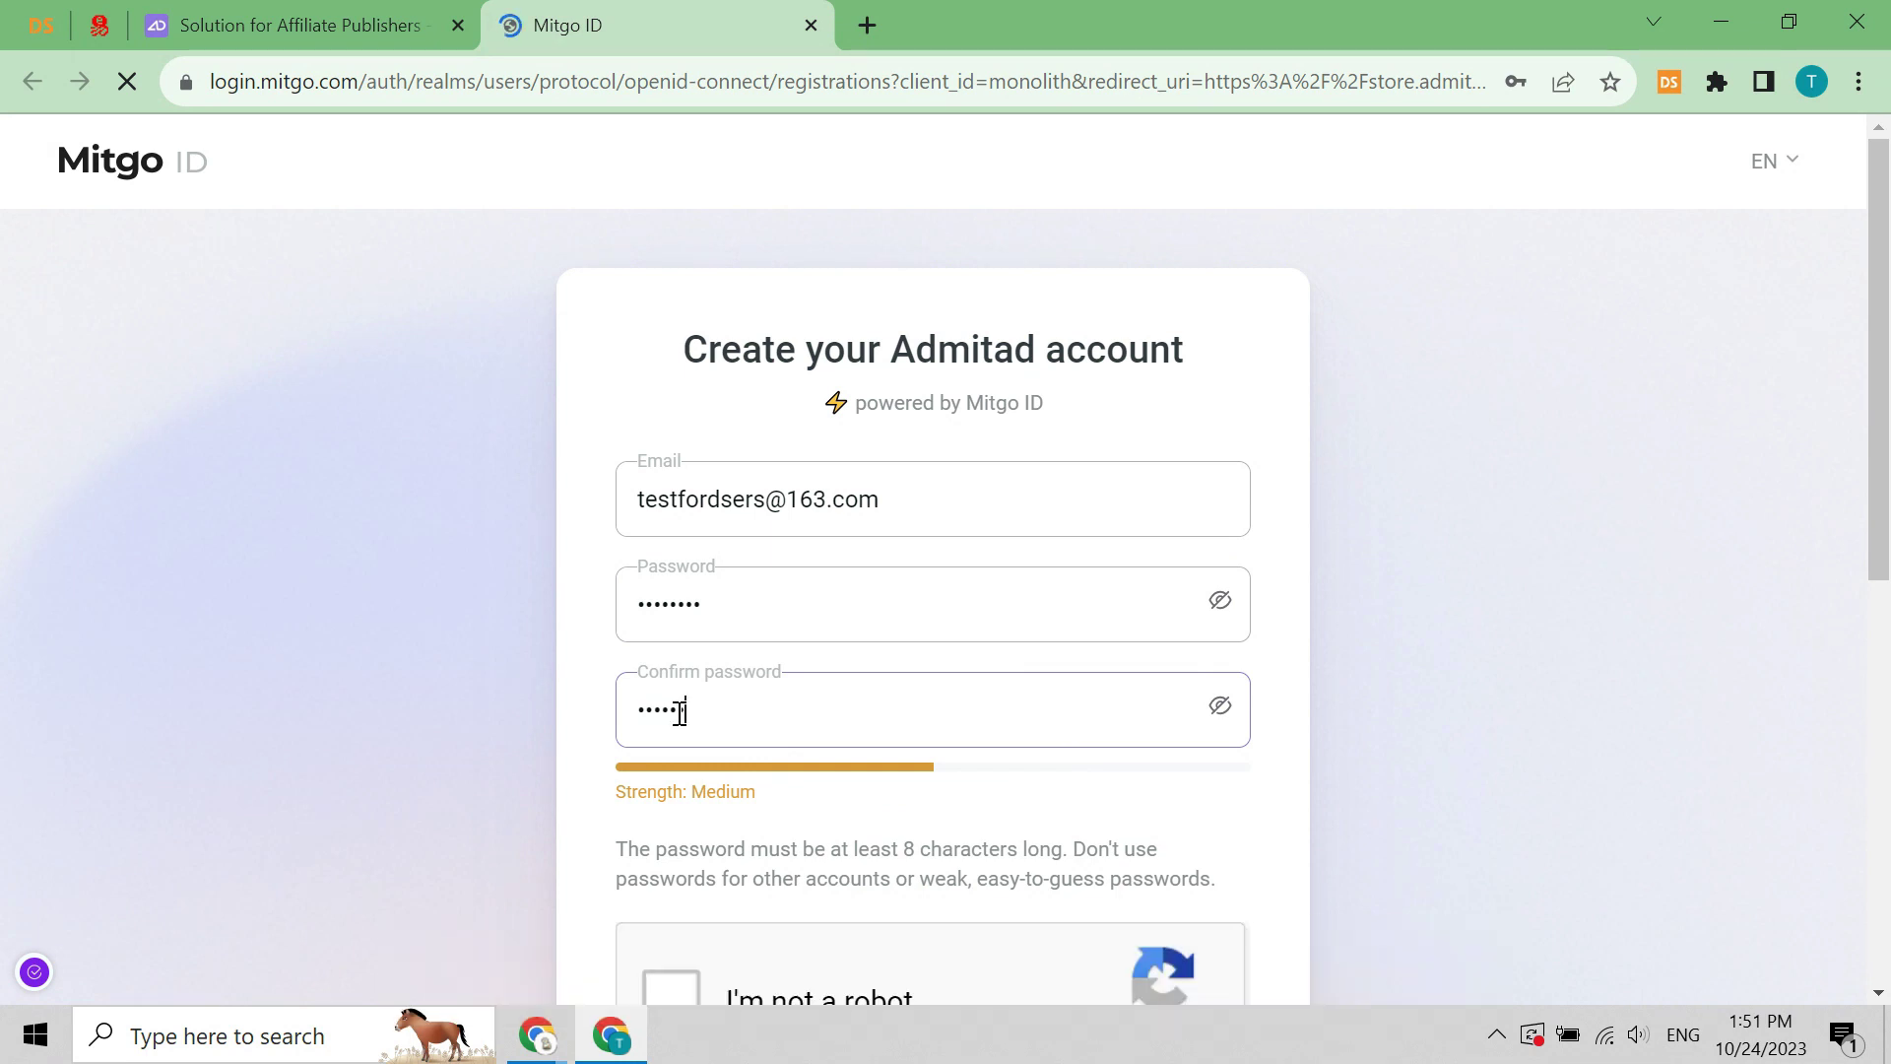
text(•••)
scroll(677, 728, down, 2)
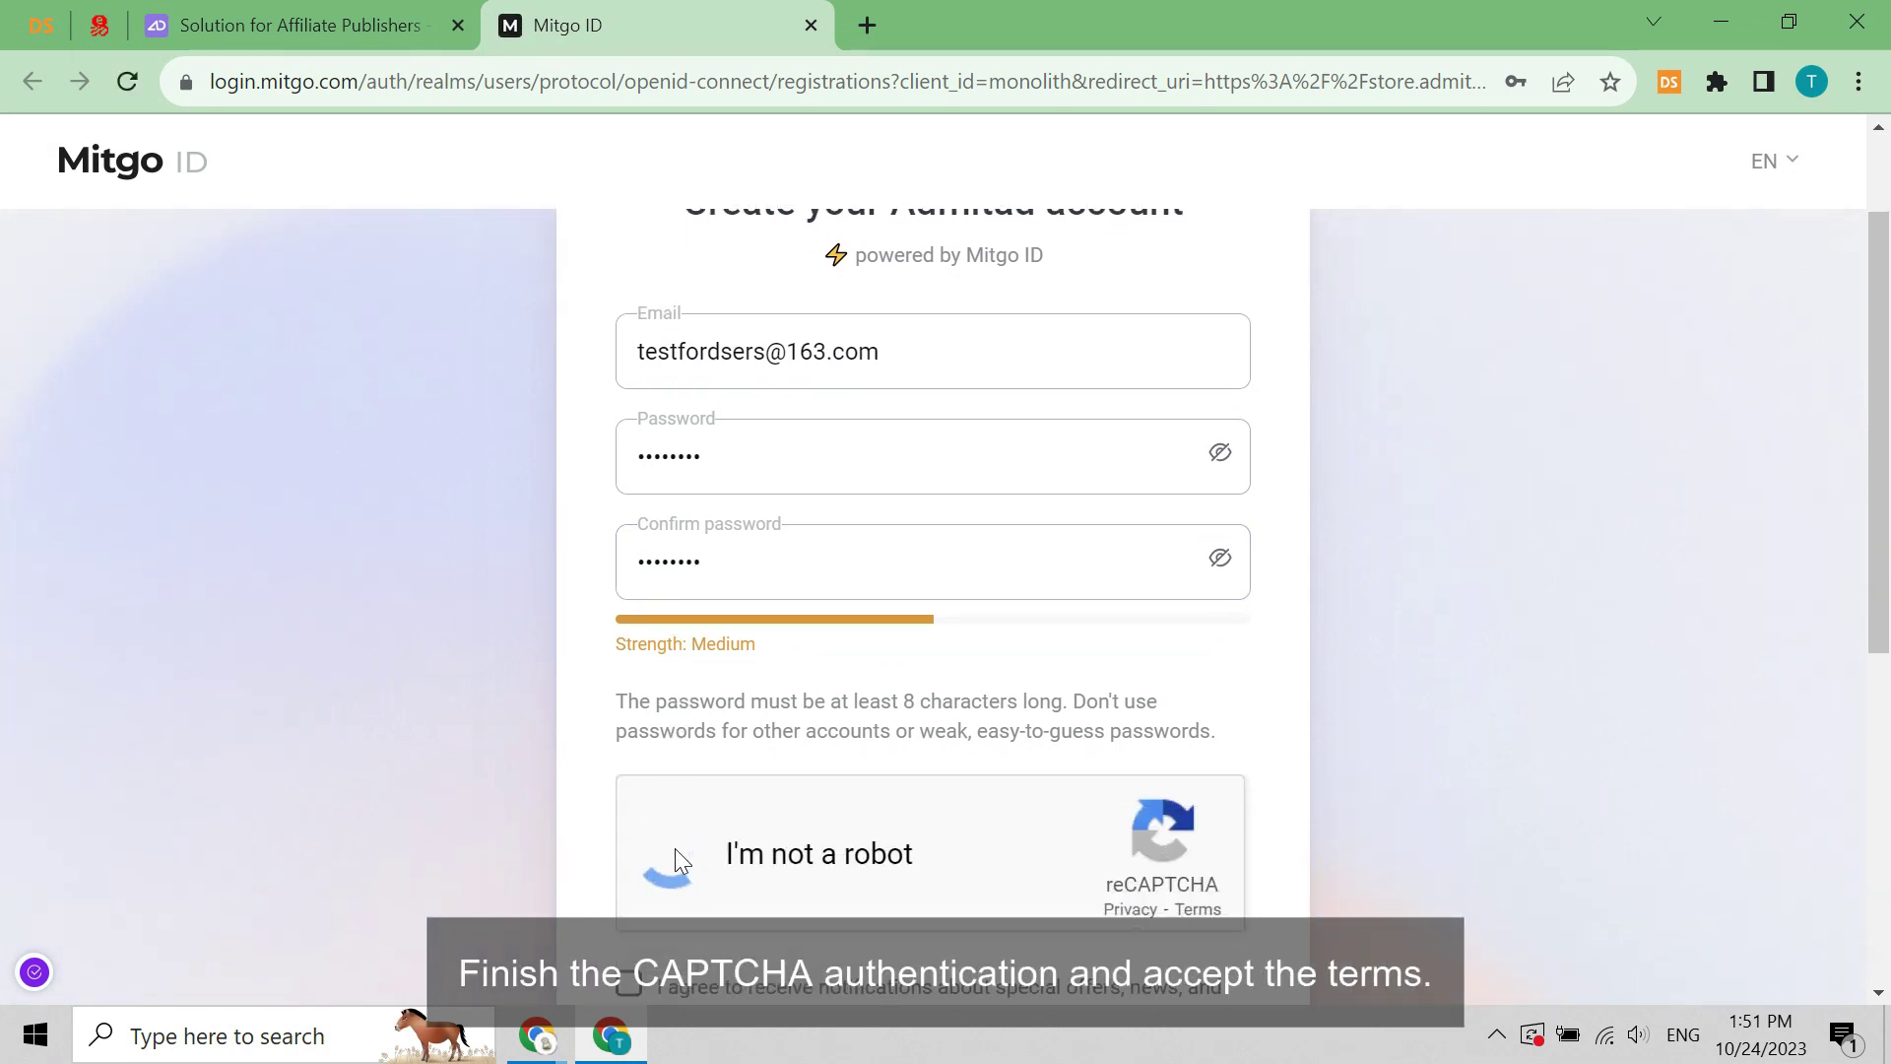
scroll(675, 857, down, 4)
click(630, 542)
click(631, 617)
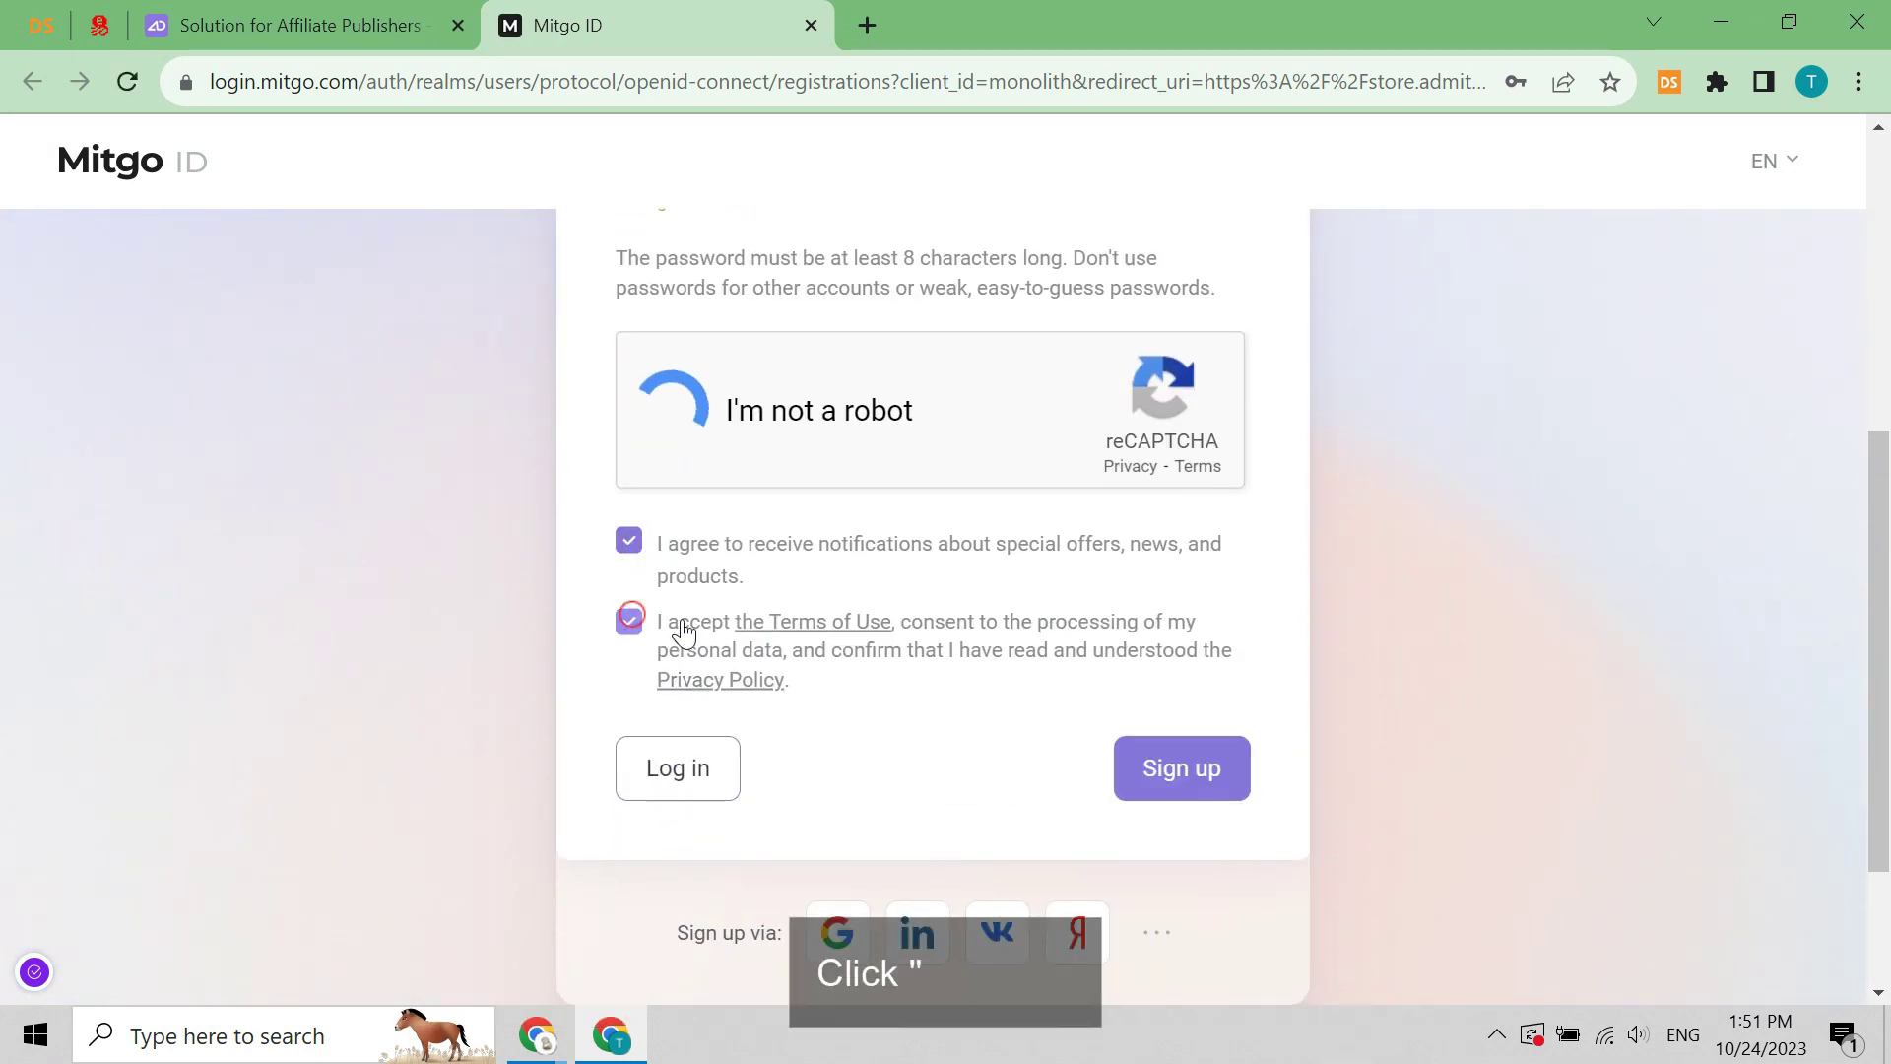
click(1190, 767)
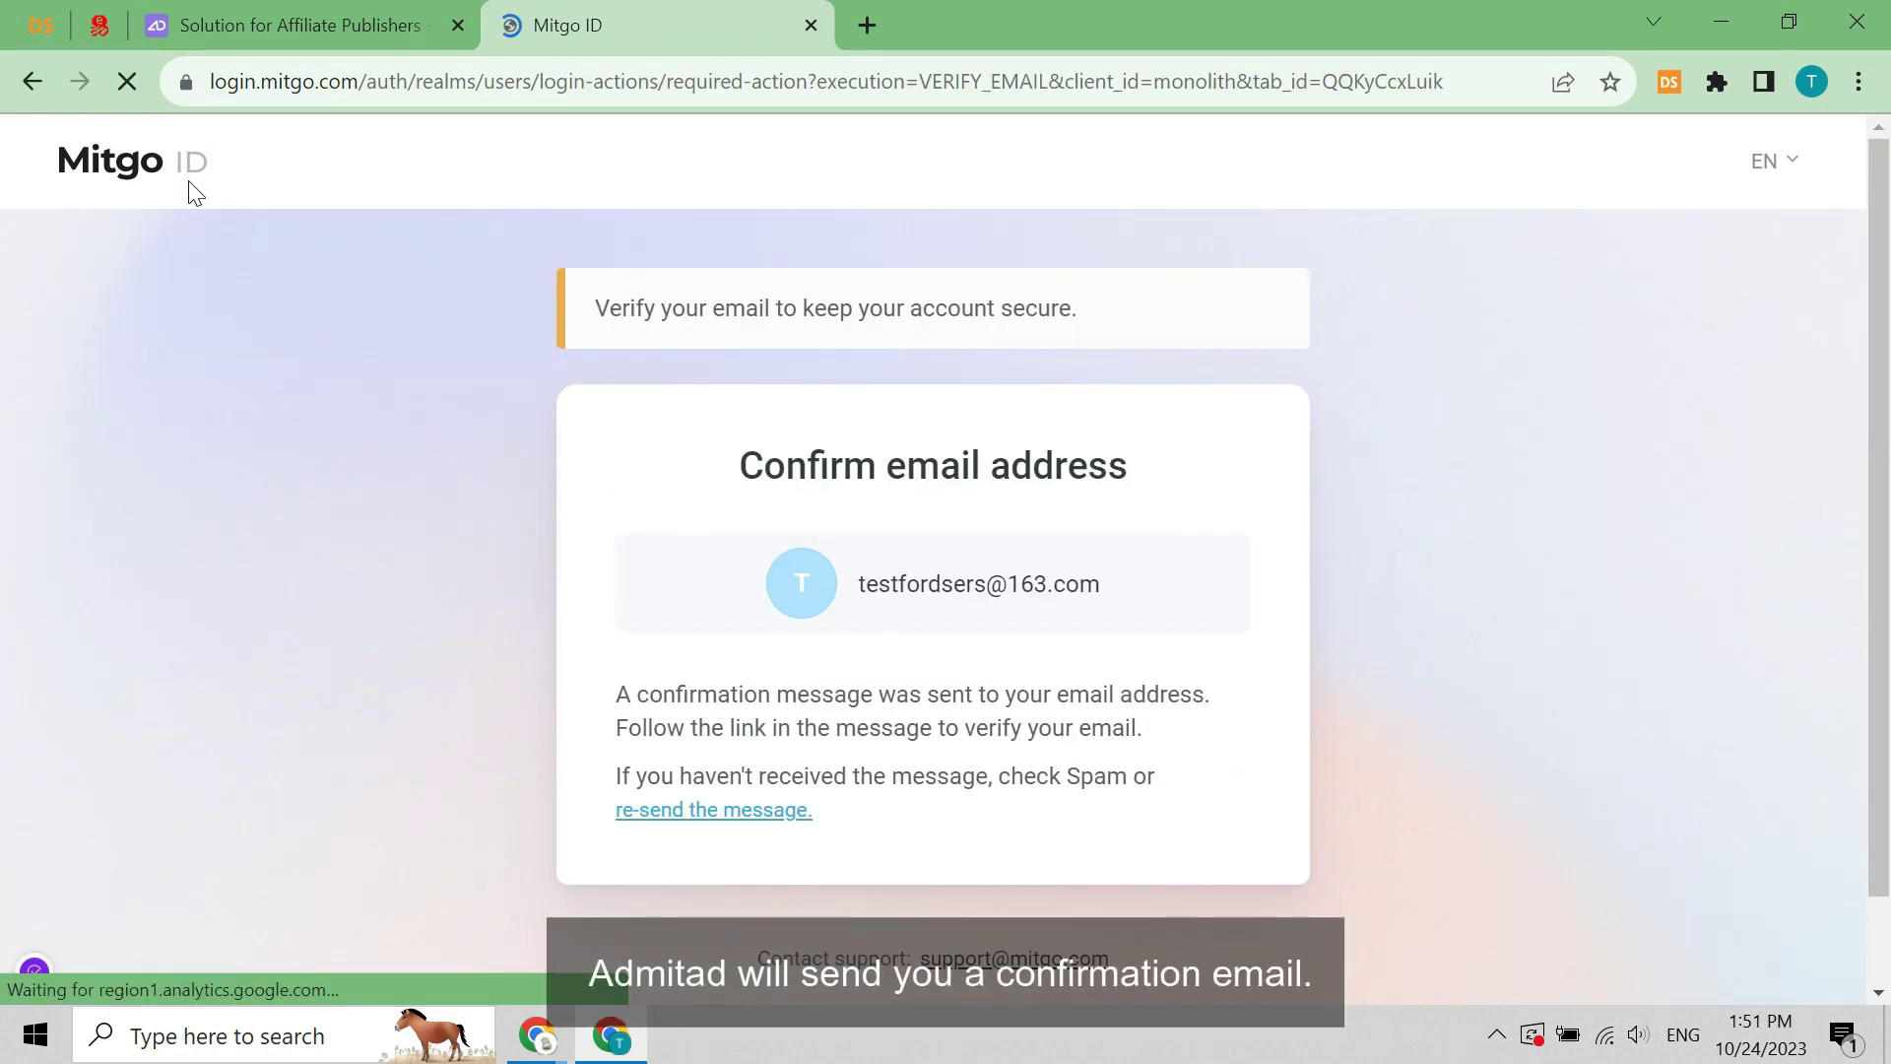
Step: Confirm the address via the Mitgo ID e-mail in the refreshed 163 inbox
click(98, 24)
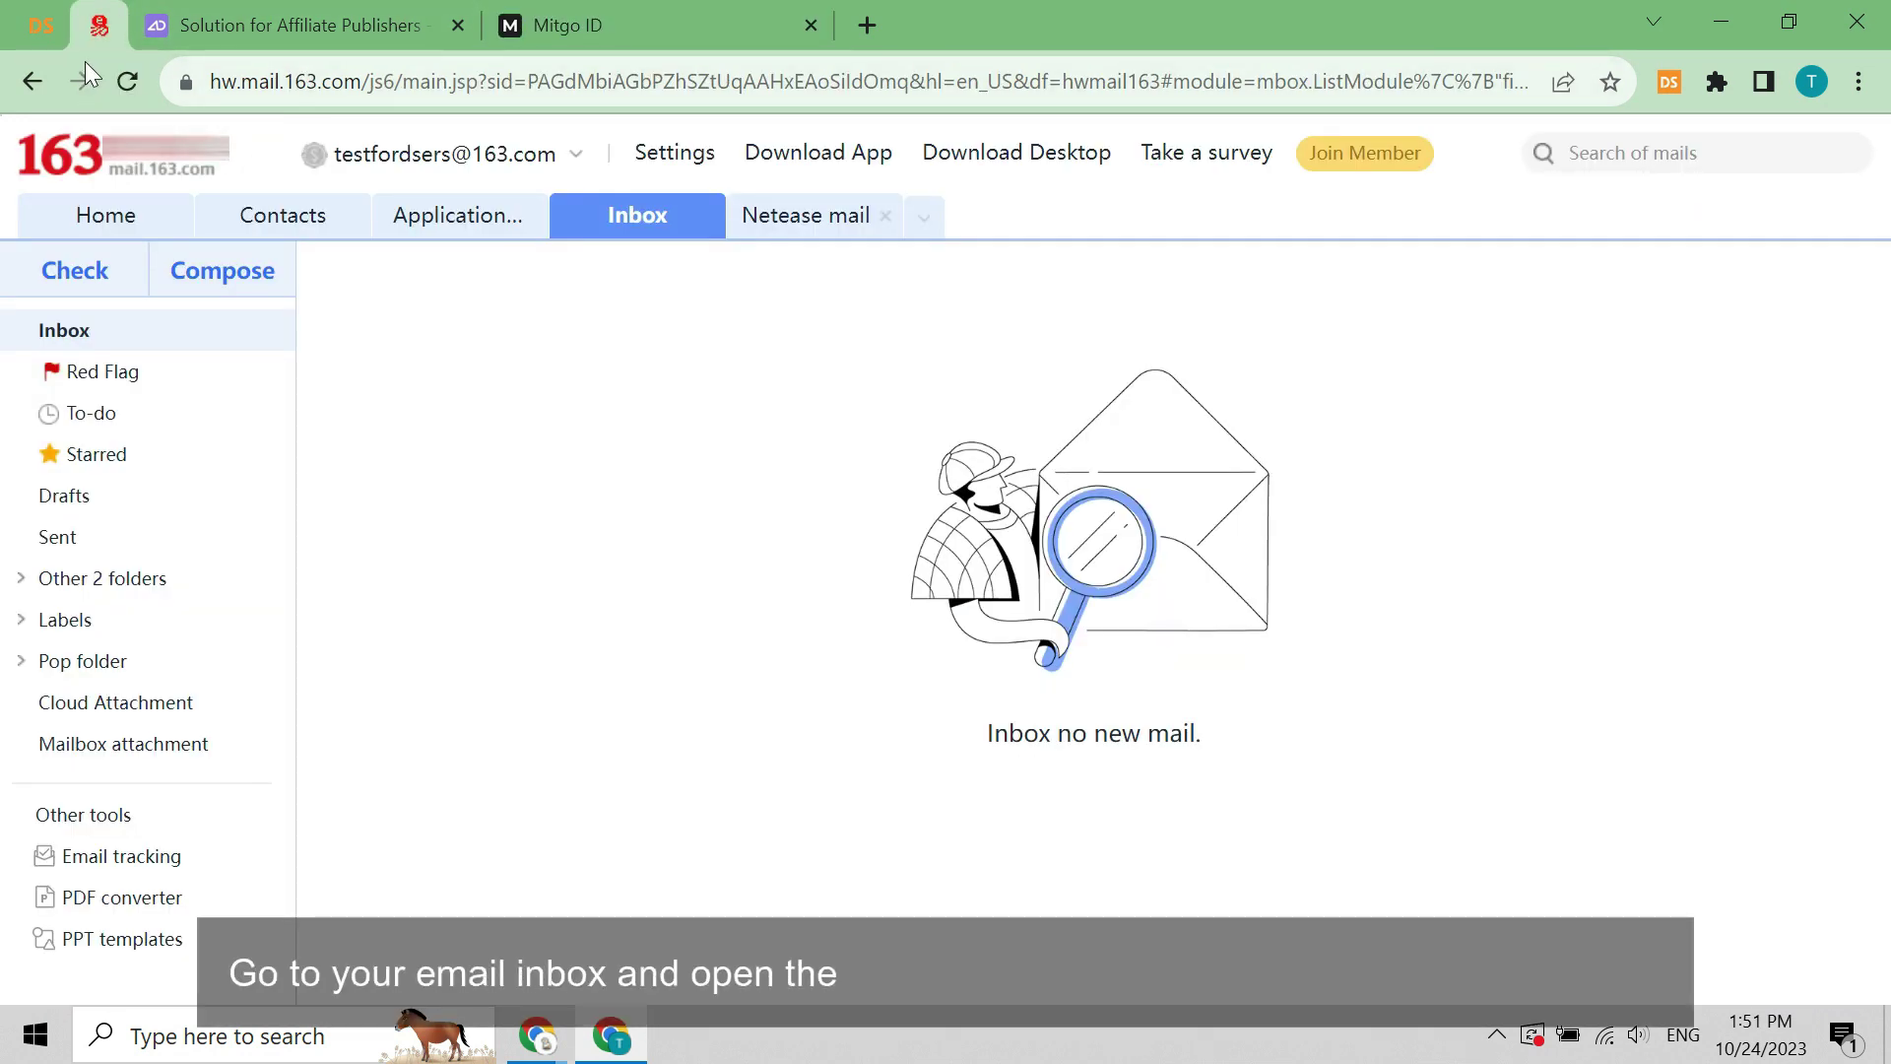
click(122, 77)
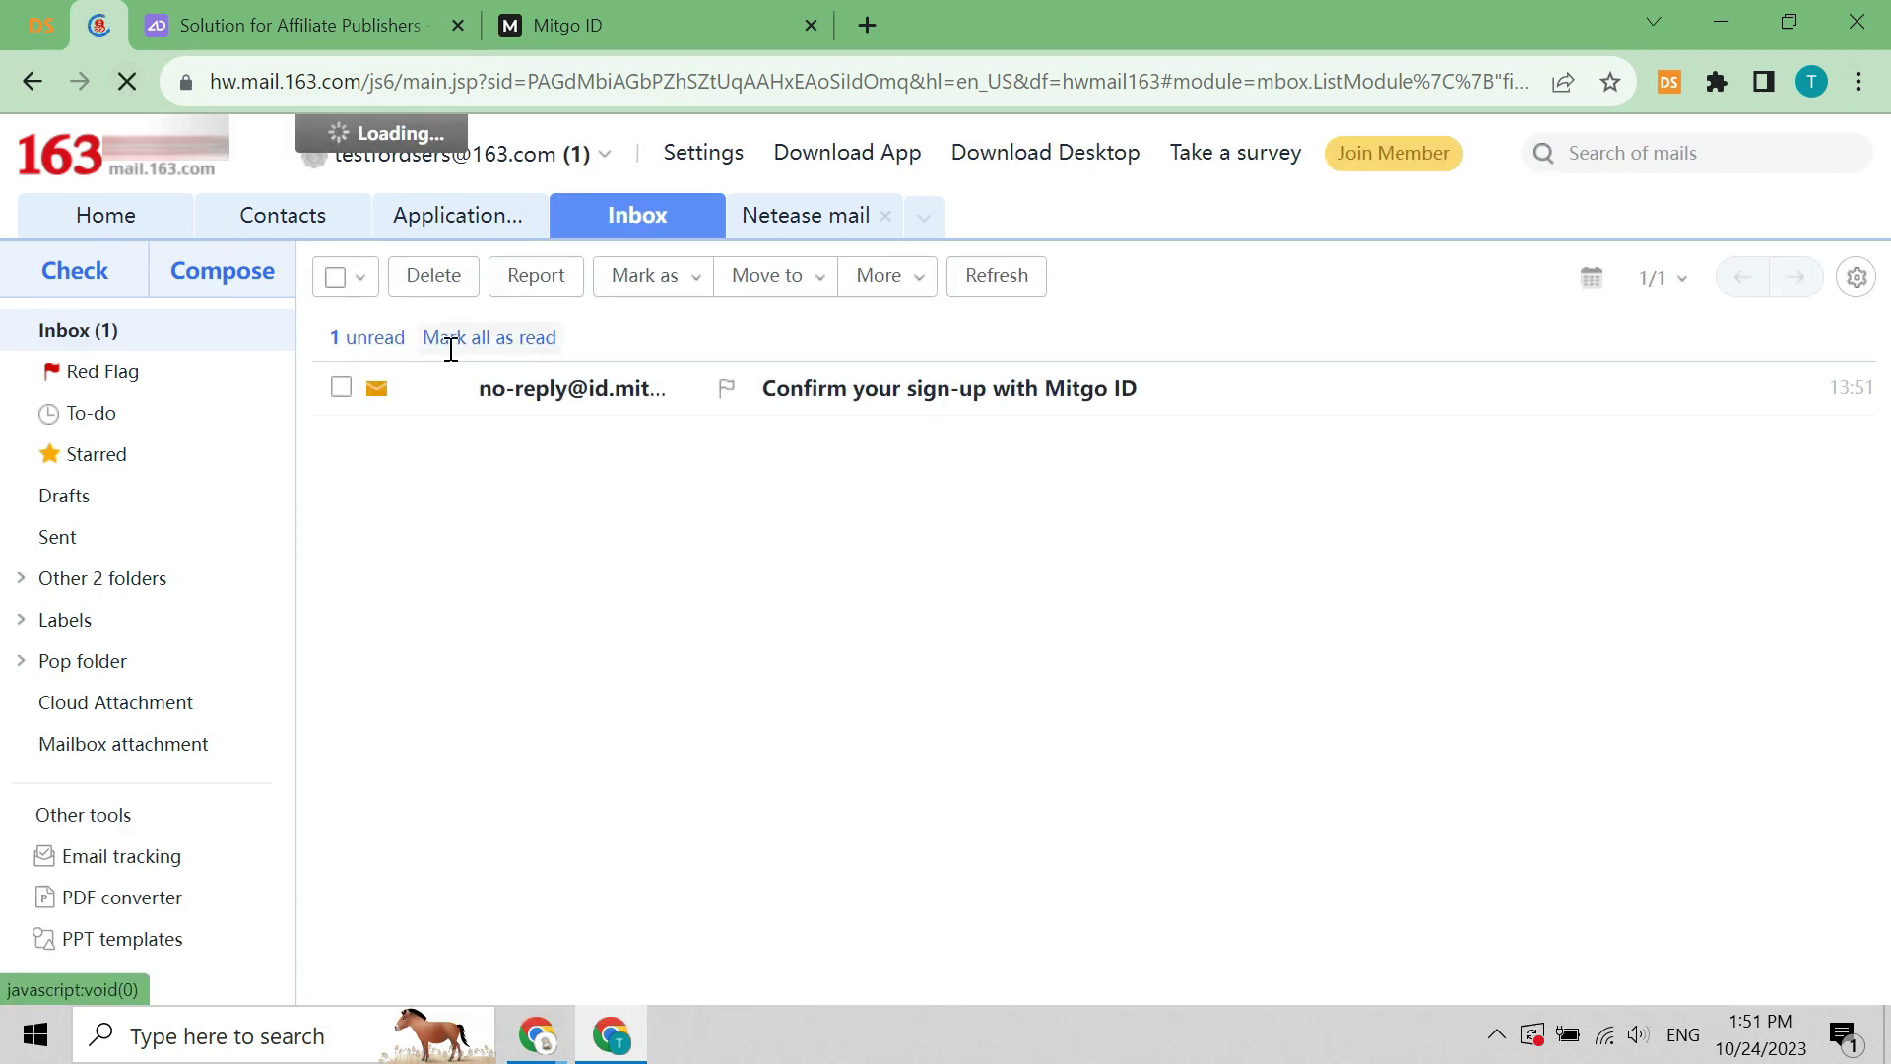
click(439, 441)
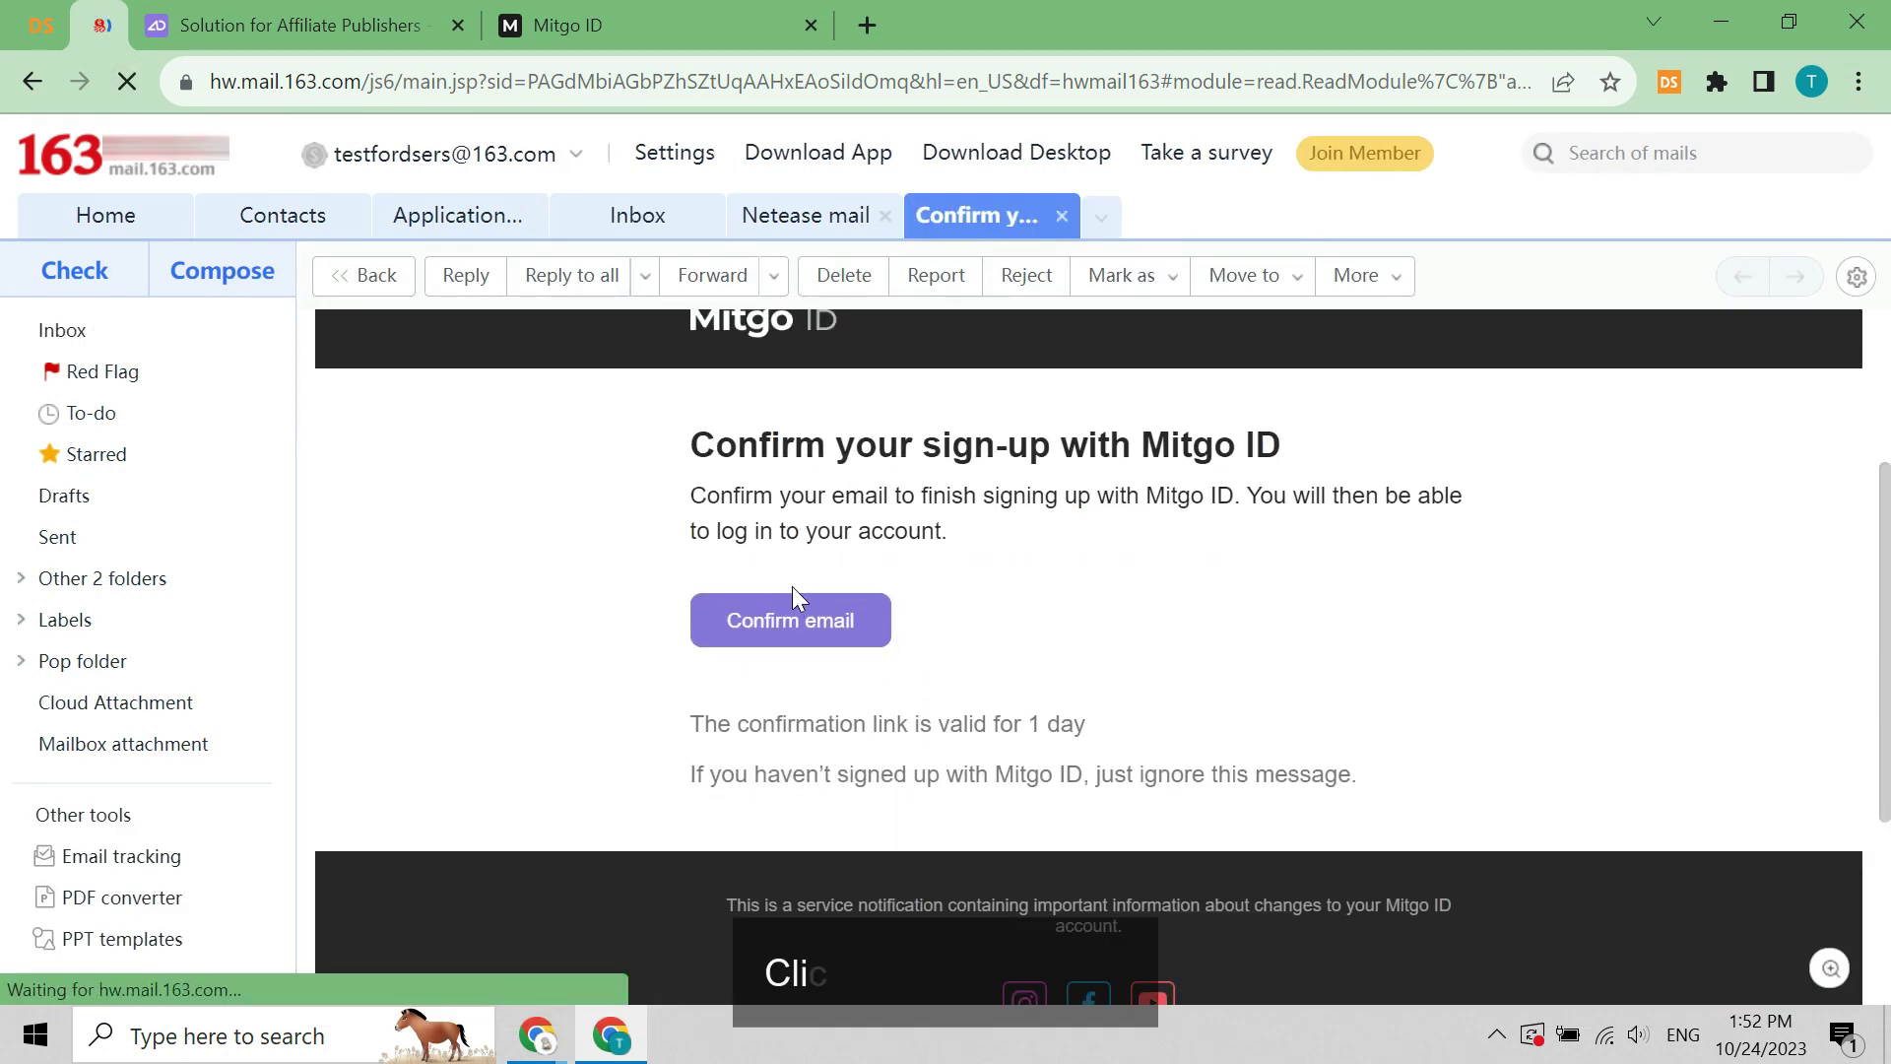
click(793, 601)
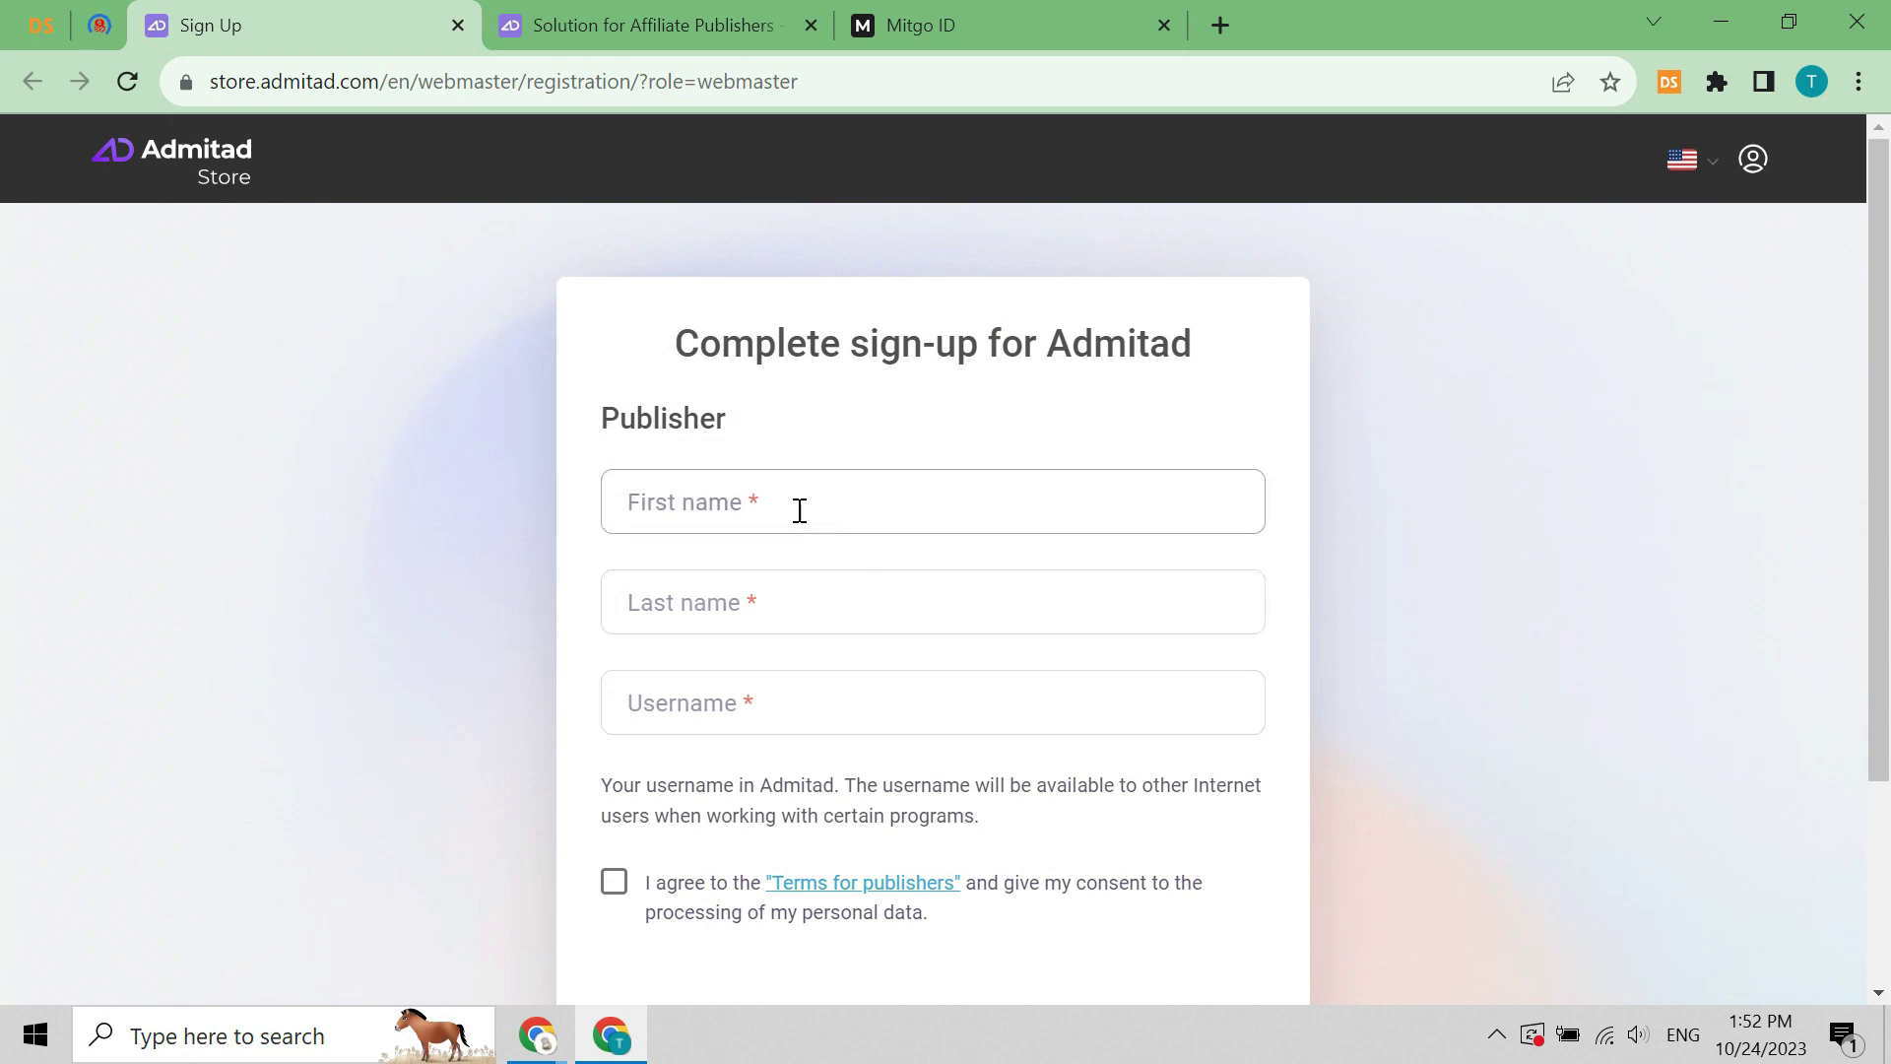
Step: Enter the publisher's first name, last name and username, accept the publisher terms, and submit
click(798, 510)
text(Kaua)
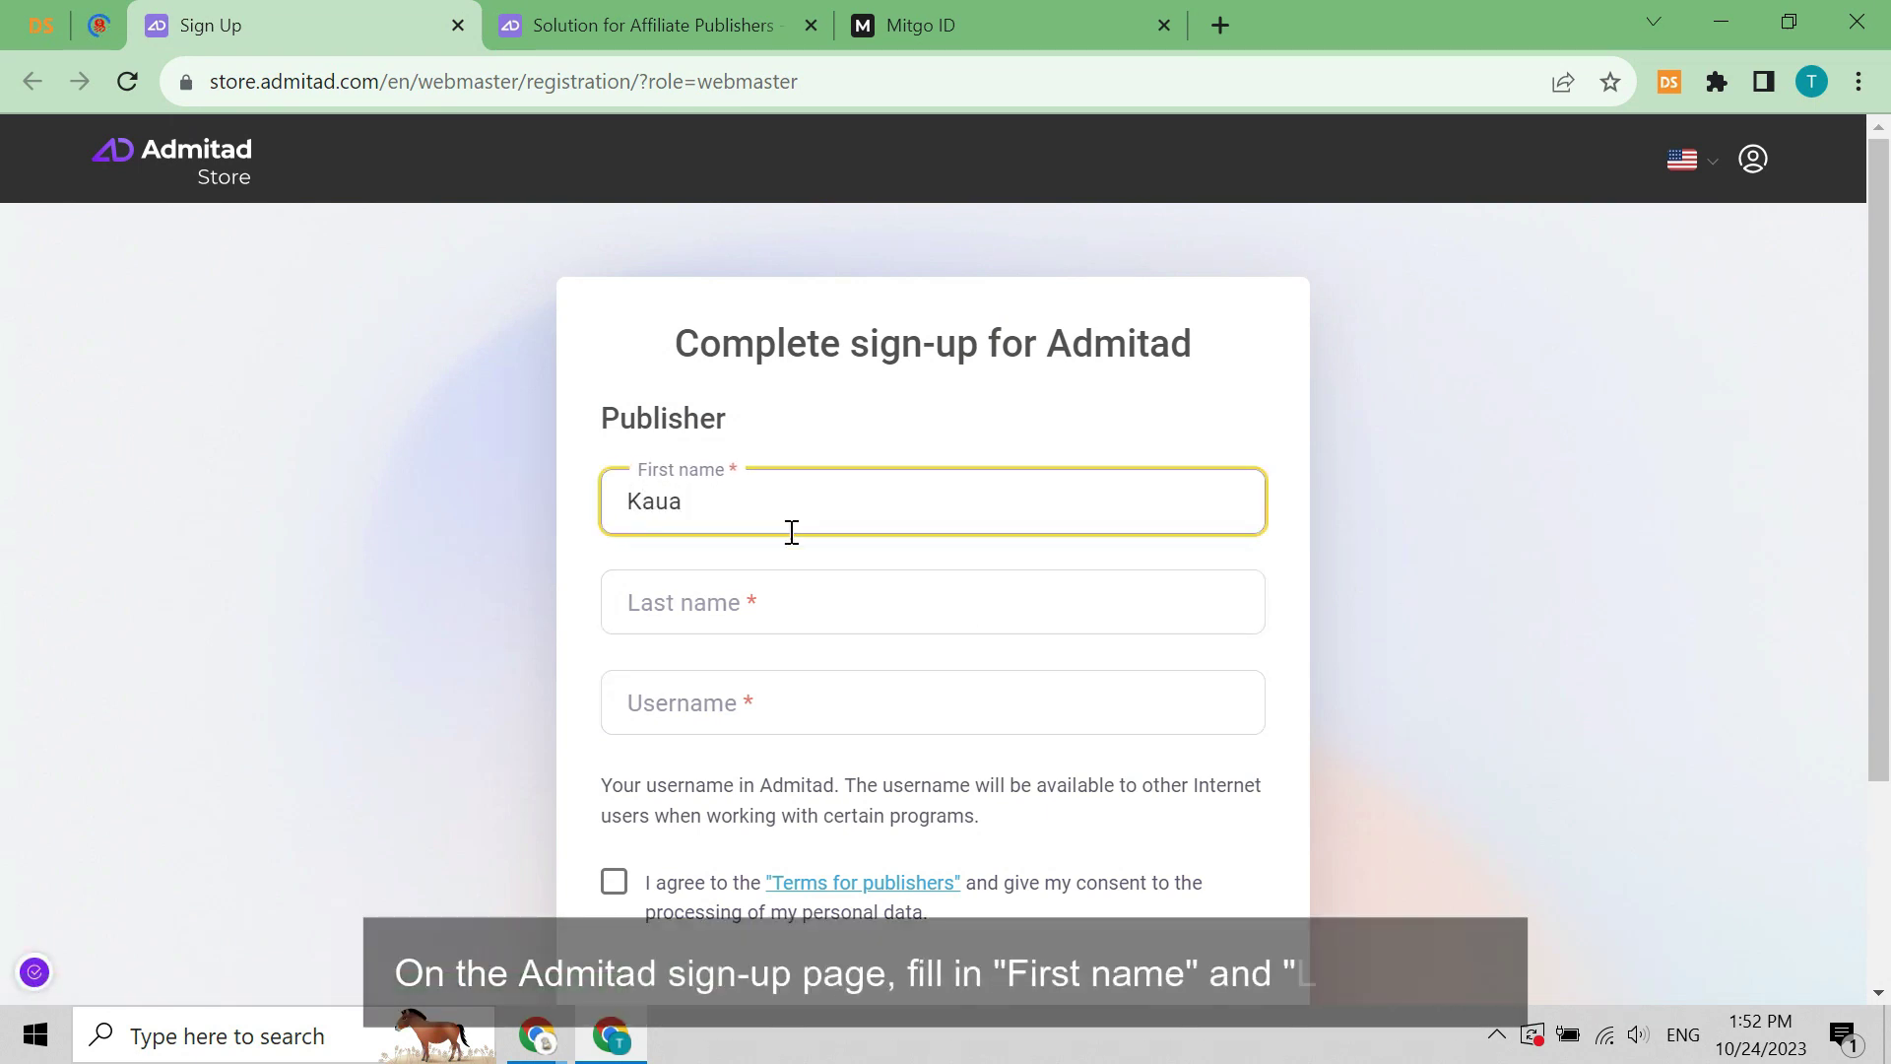
click(766, 582)
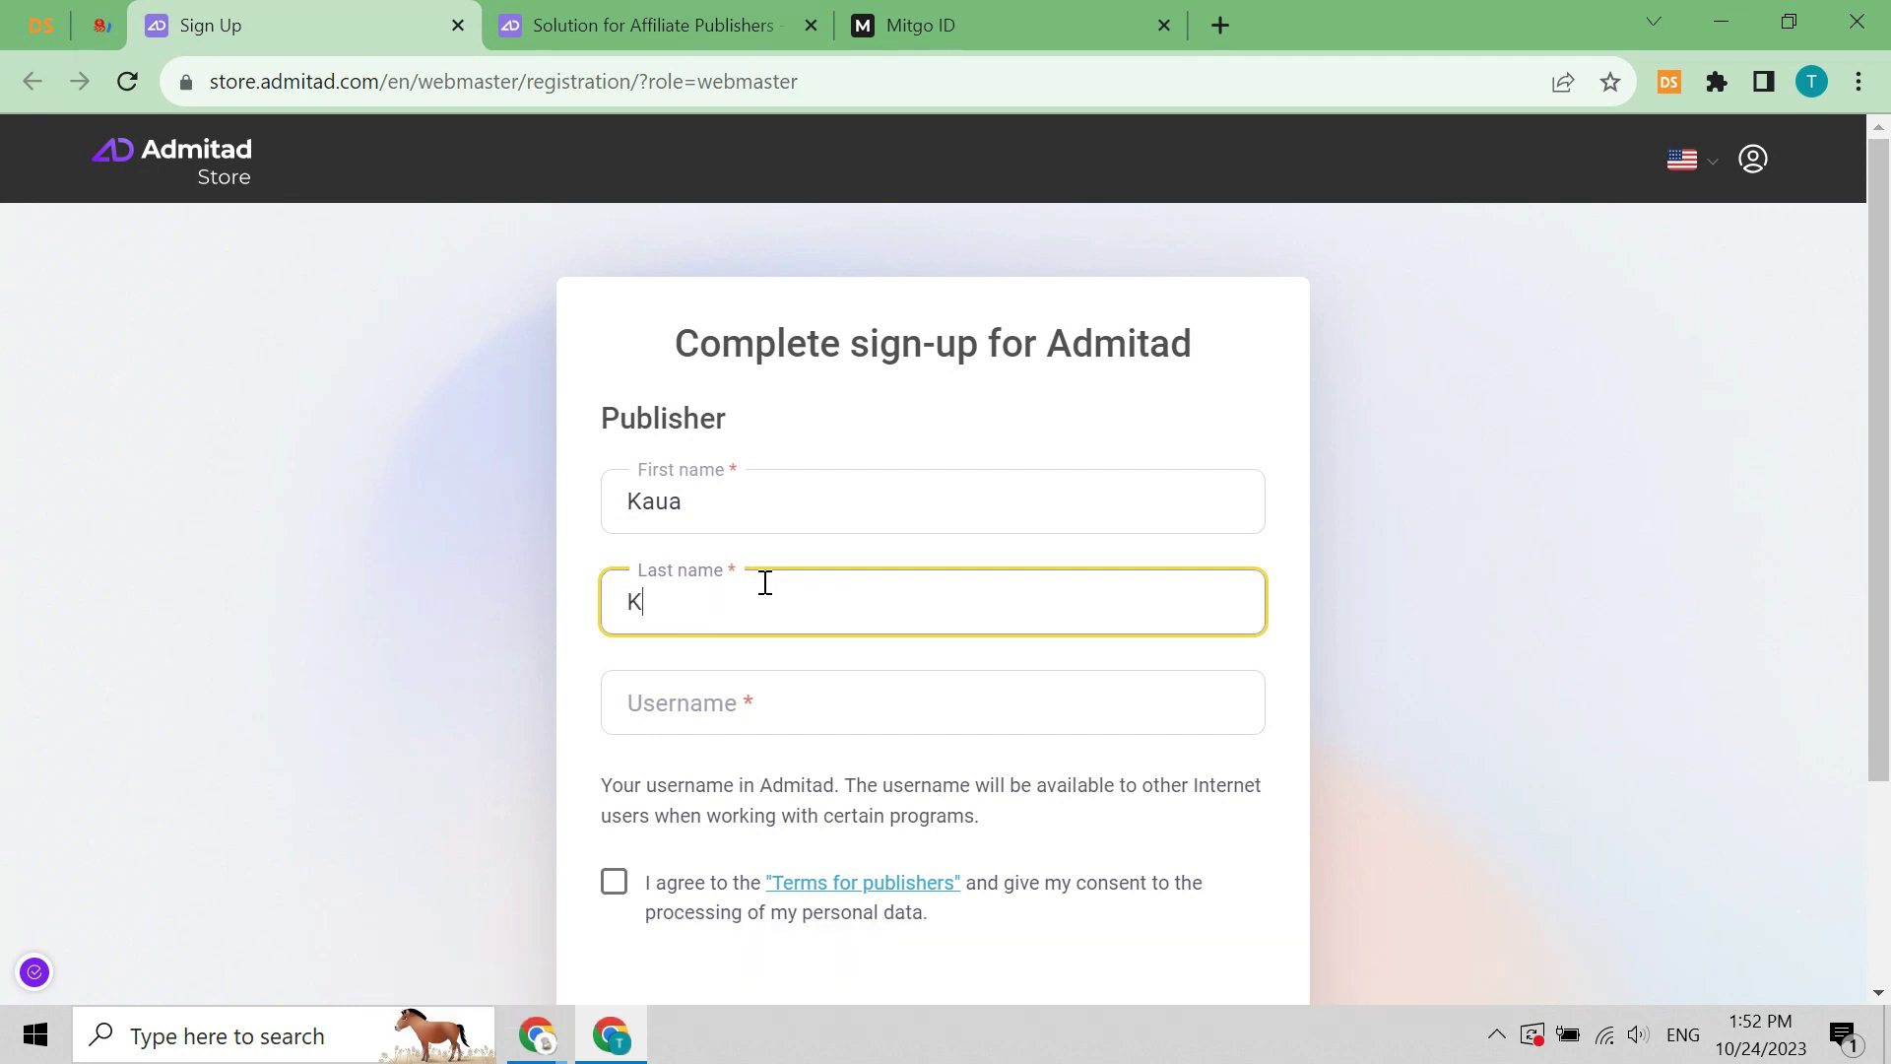
click(722, 698)
text(kkau)
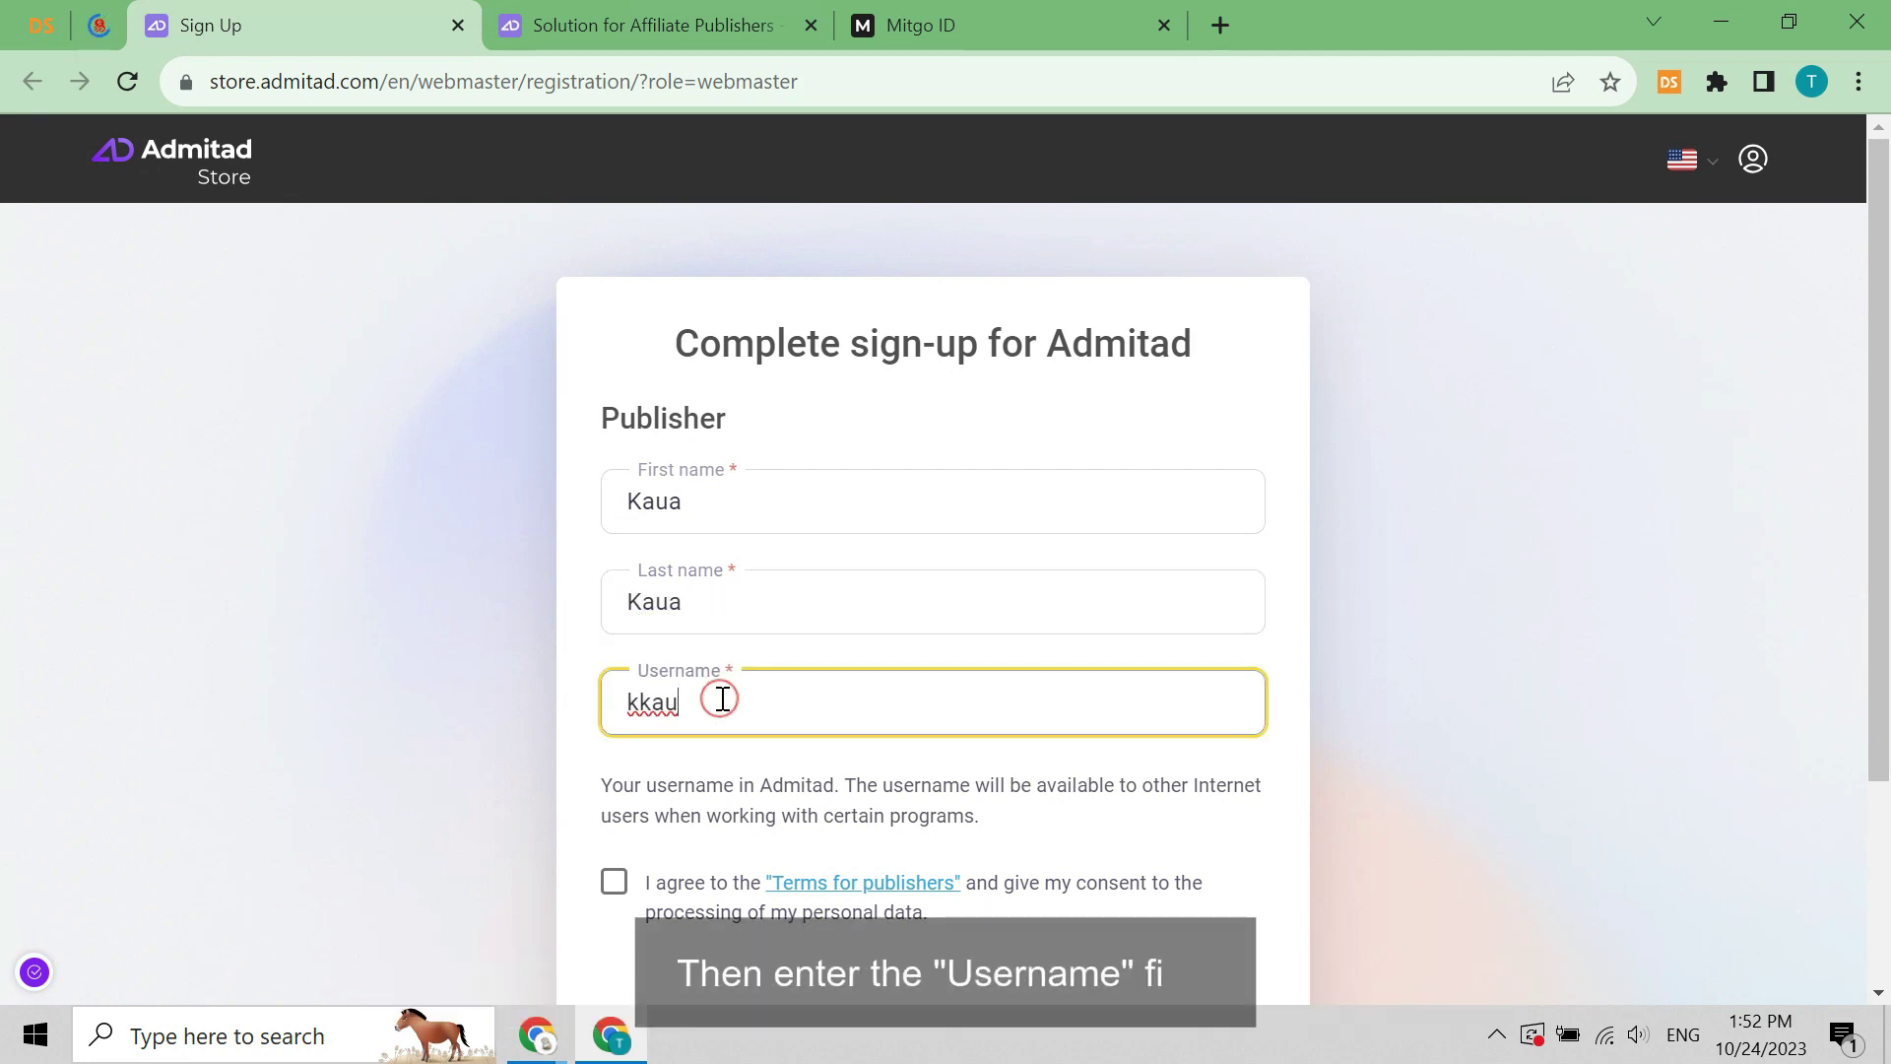
key(BackSpace)
key(BackSpace)
text(aua)
scroll(722, 699, down, 2)
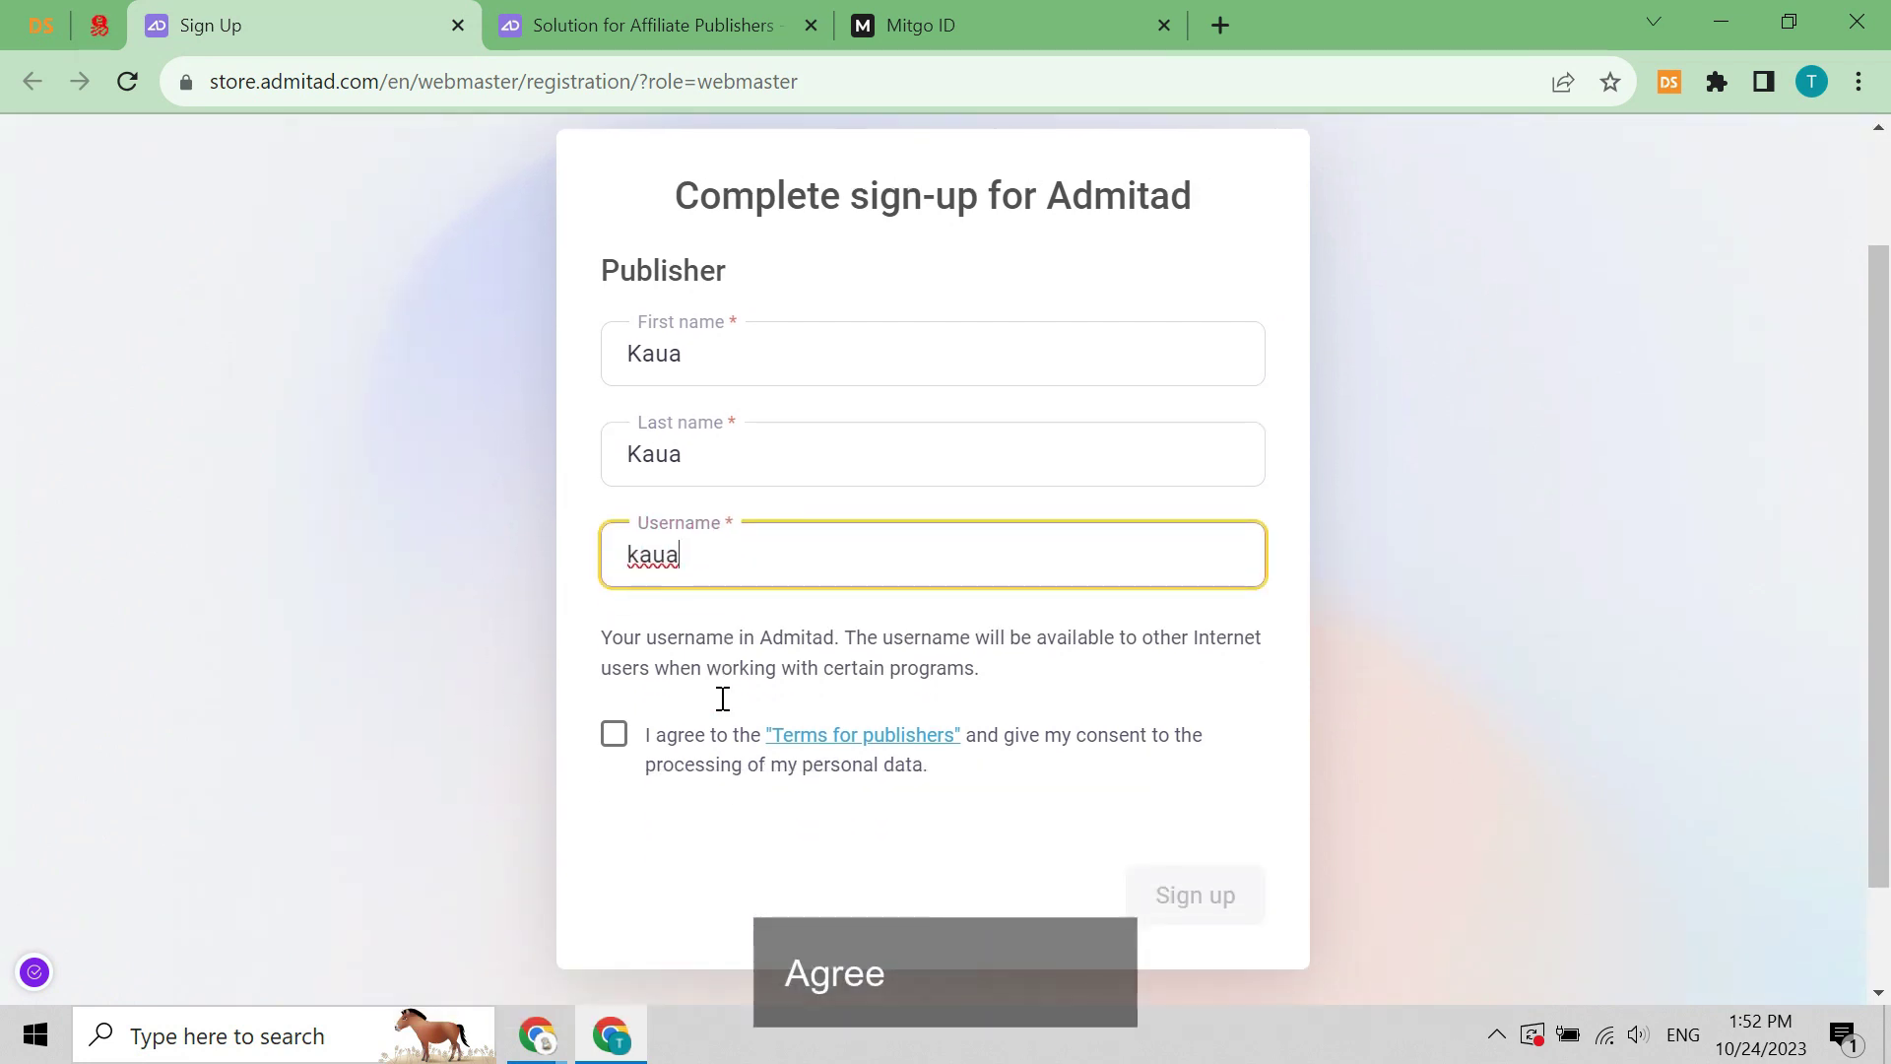
click(615, 735)
click(1174, 892)
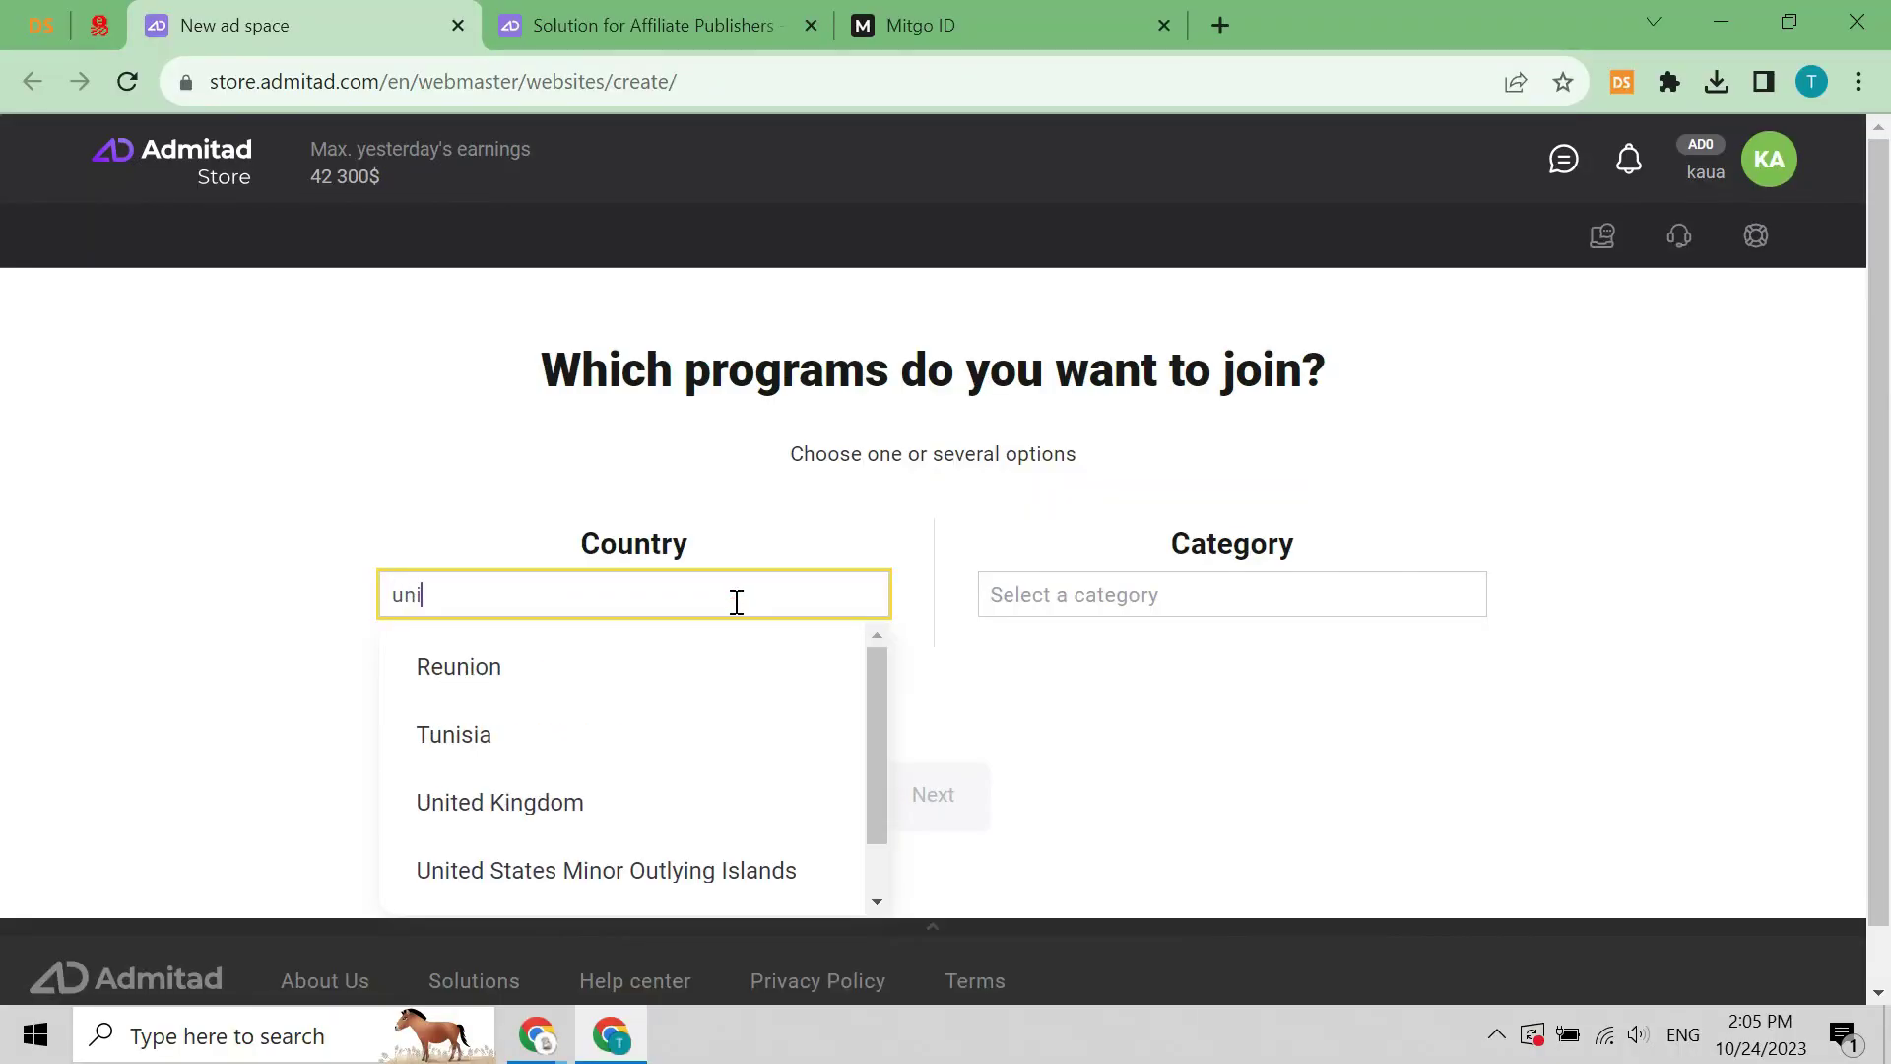
Step: Target the United States and the Online stores category, with Website as the earning place
scroll(687, 764, down, 1)
scroll(687, 765, down, 1)
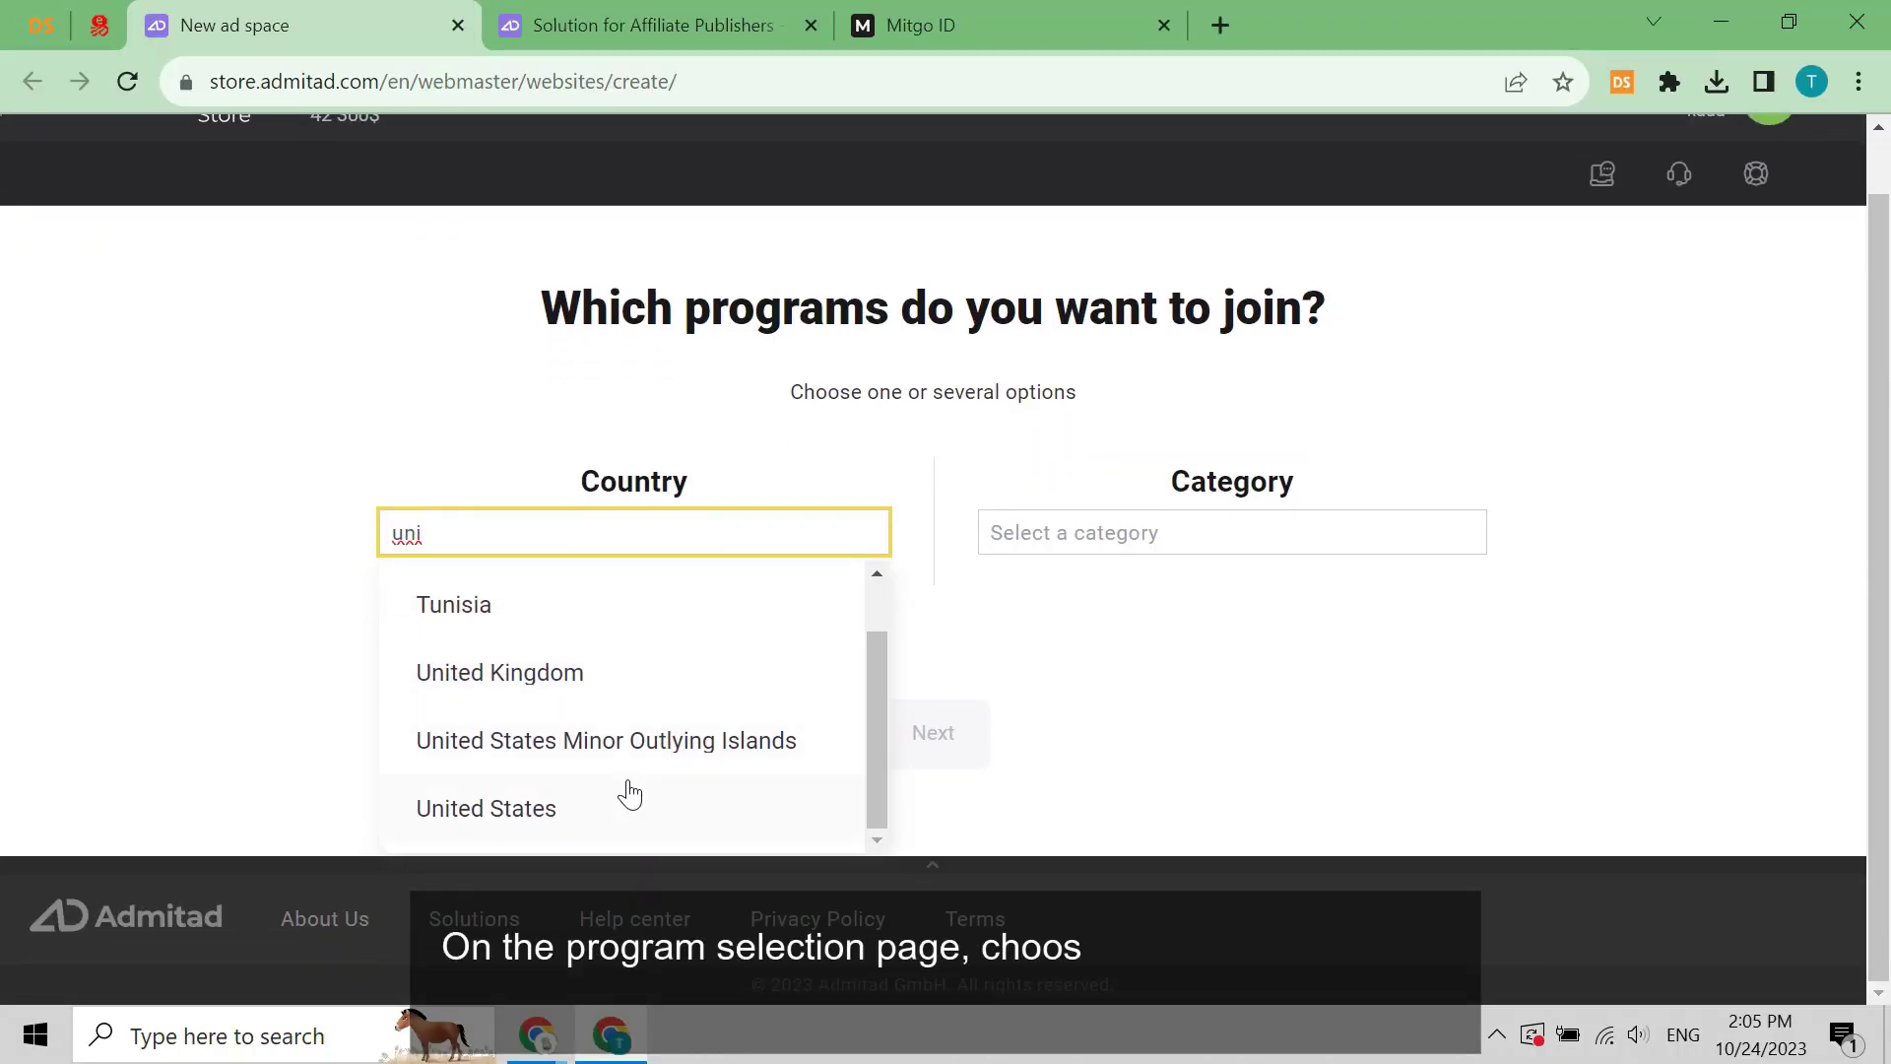
click(624, 778)
click(1040, 529)
scroll(1113, 596, down, 10)
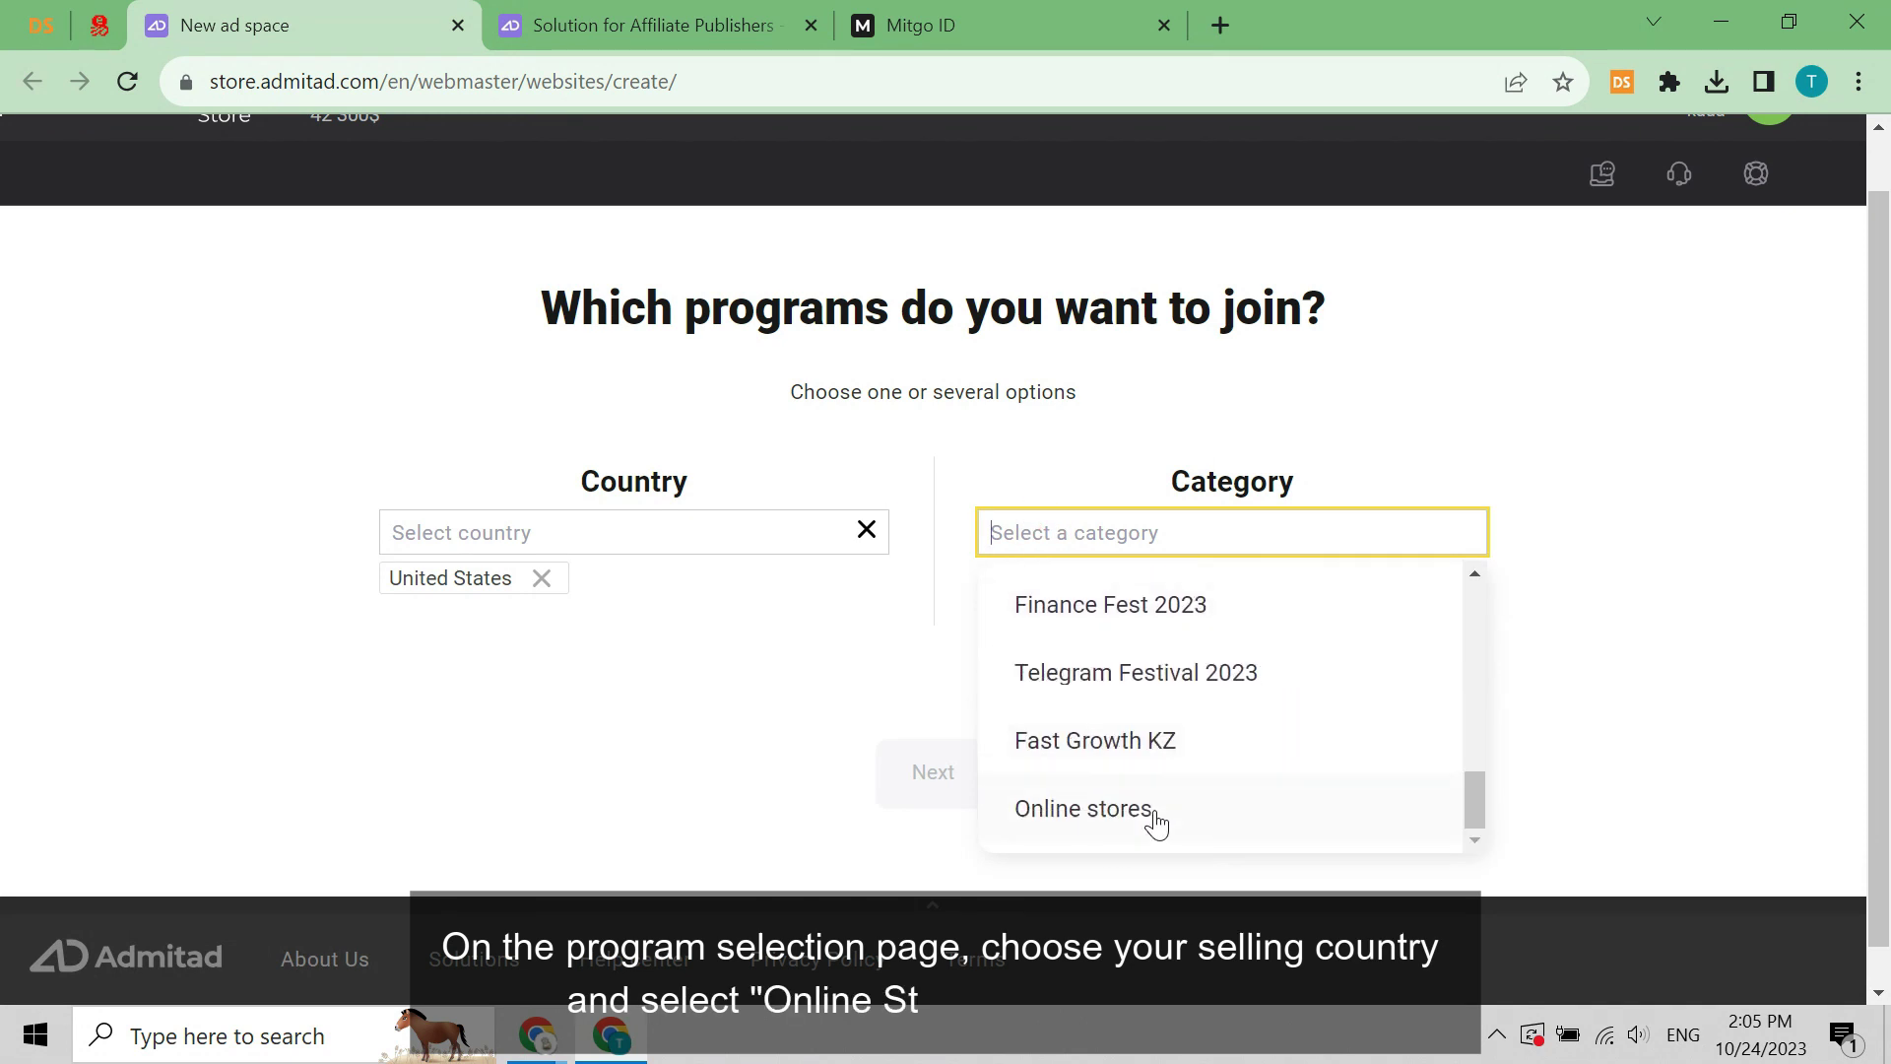
click(1153, 816)
click(963, 785)
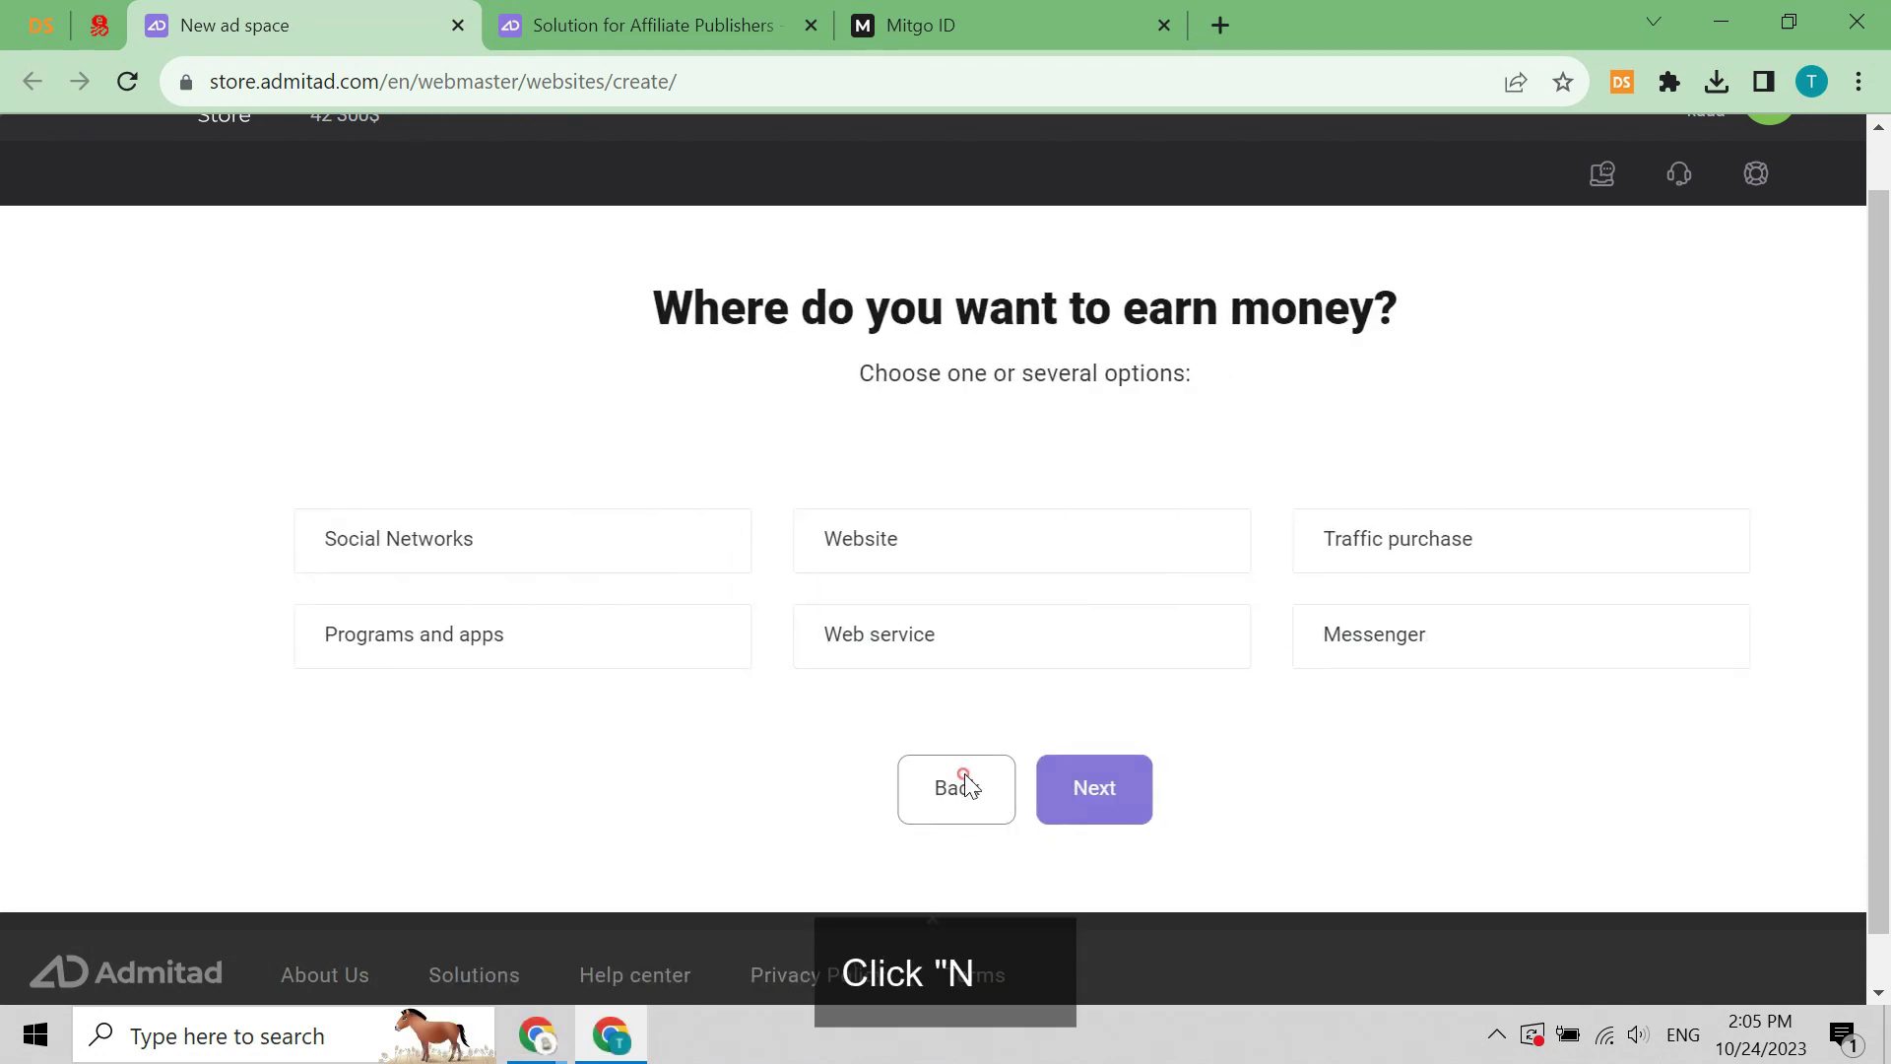
click(898, 542)
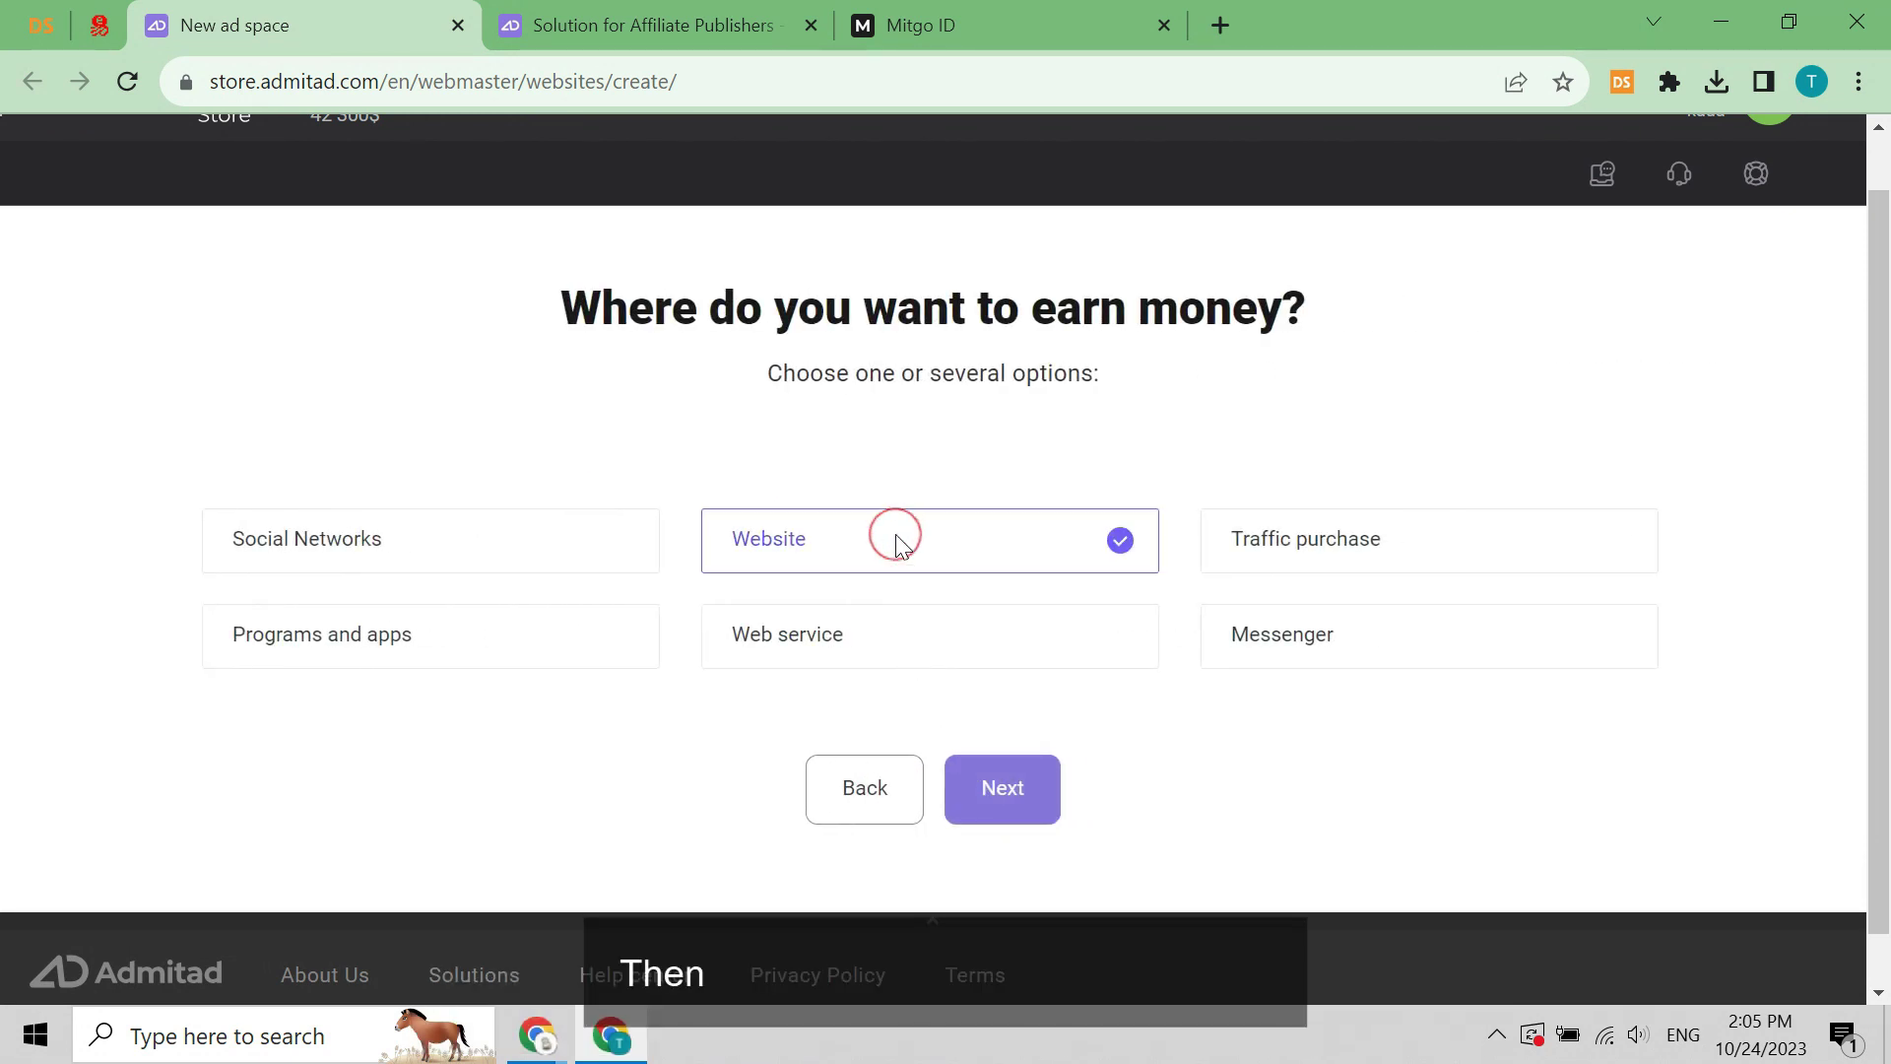
click(1019, 783)
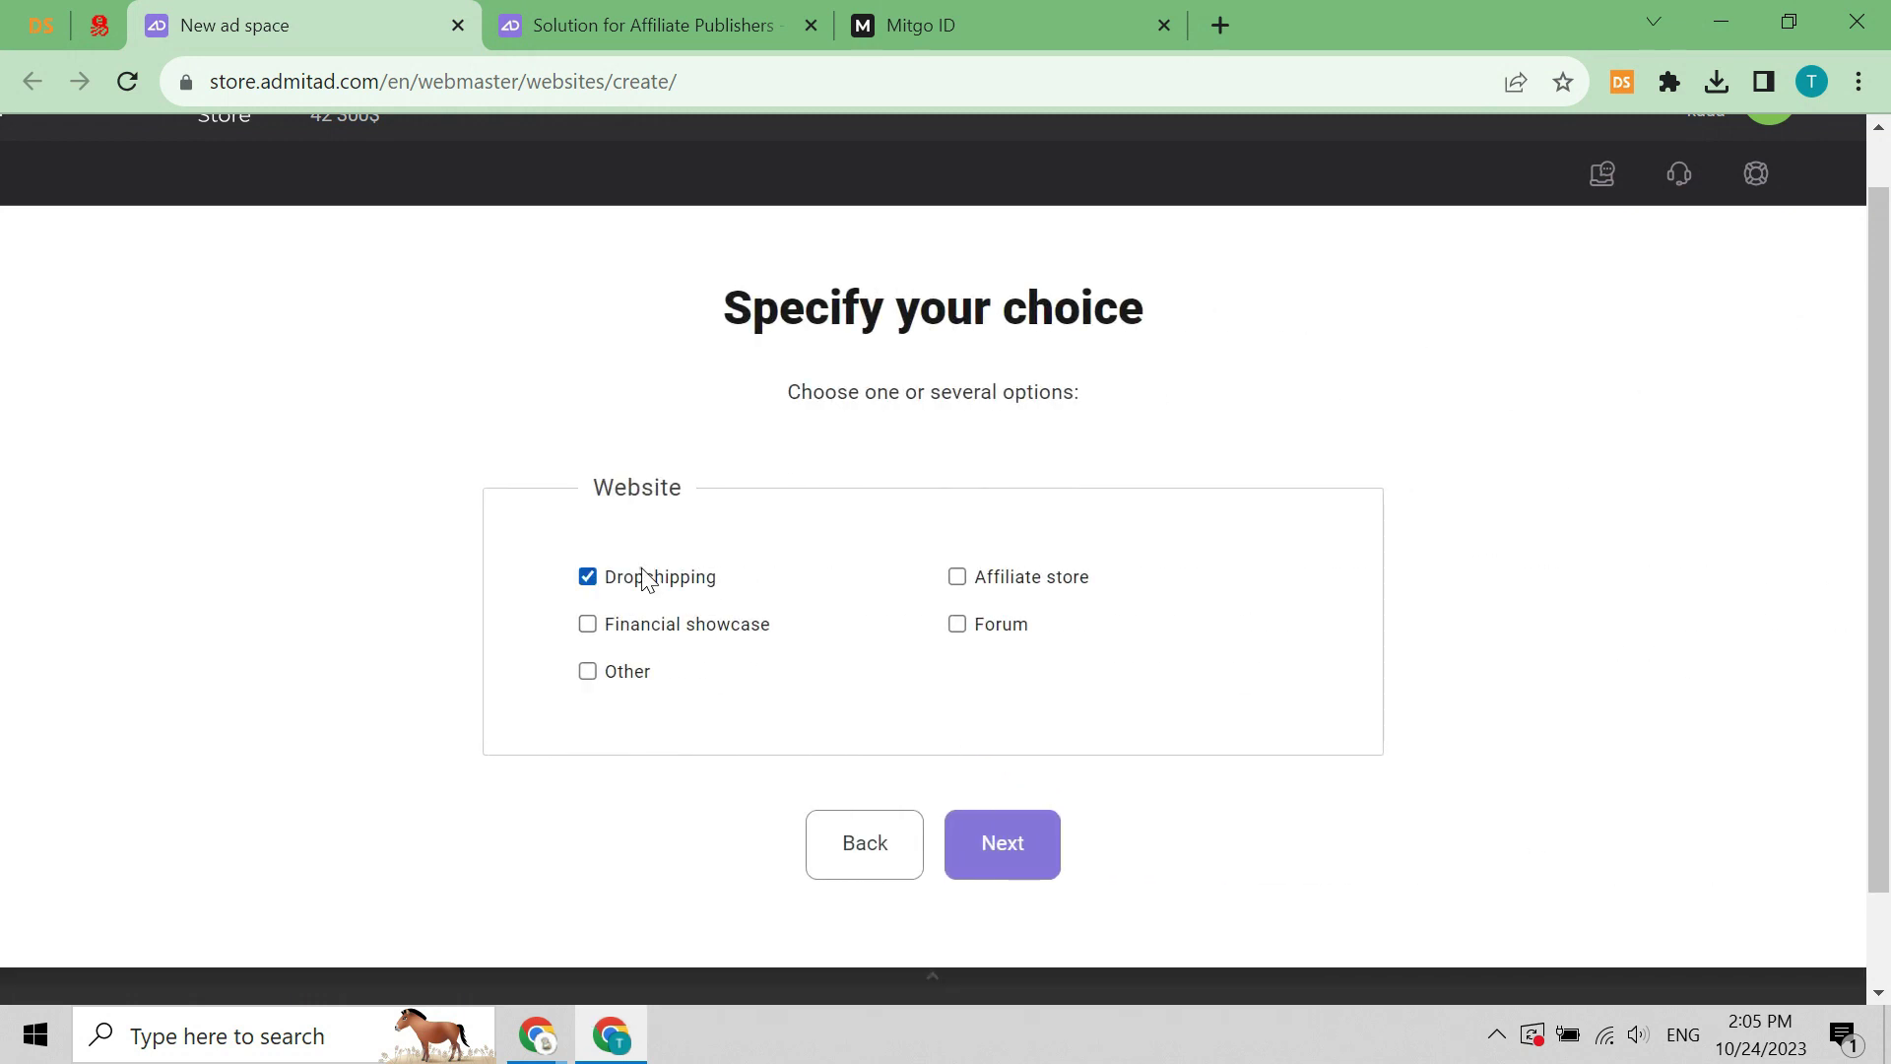
click(985, 844)
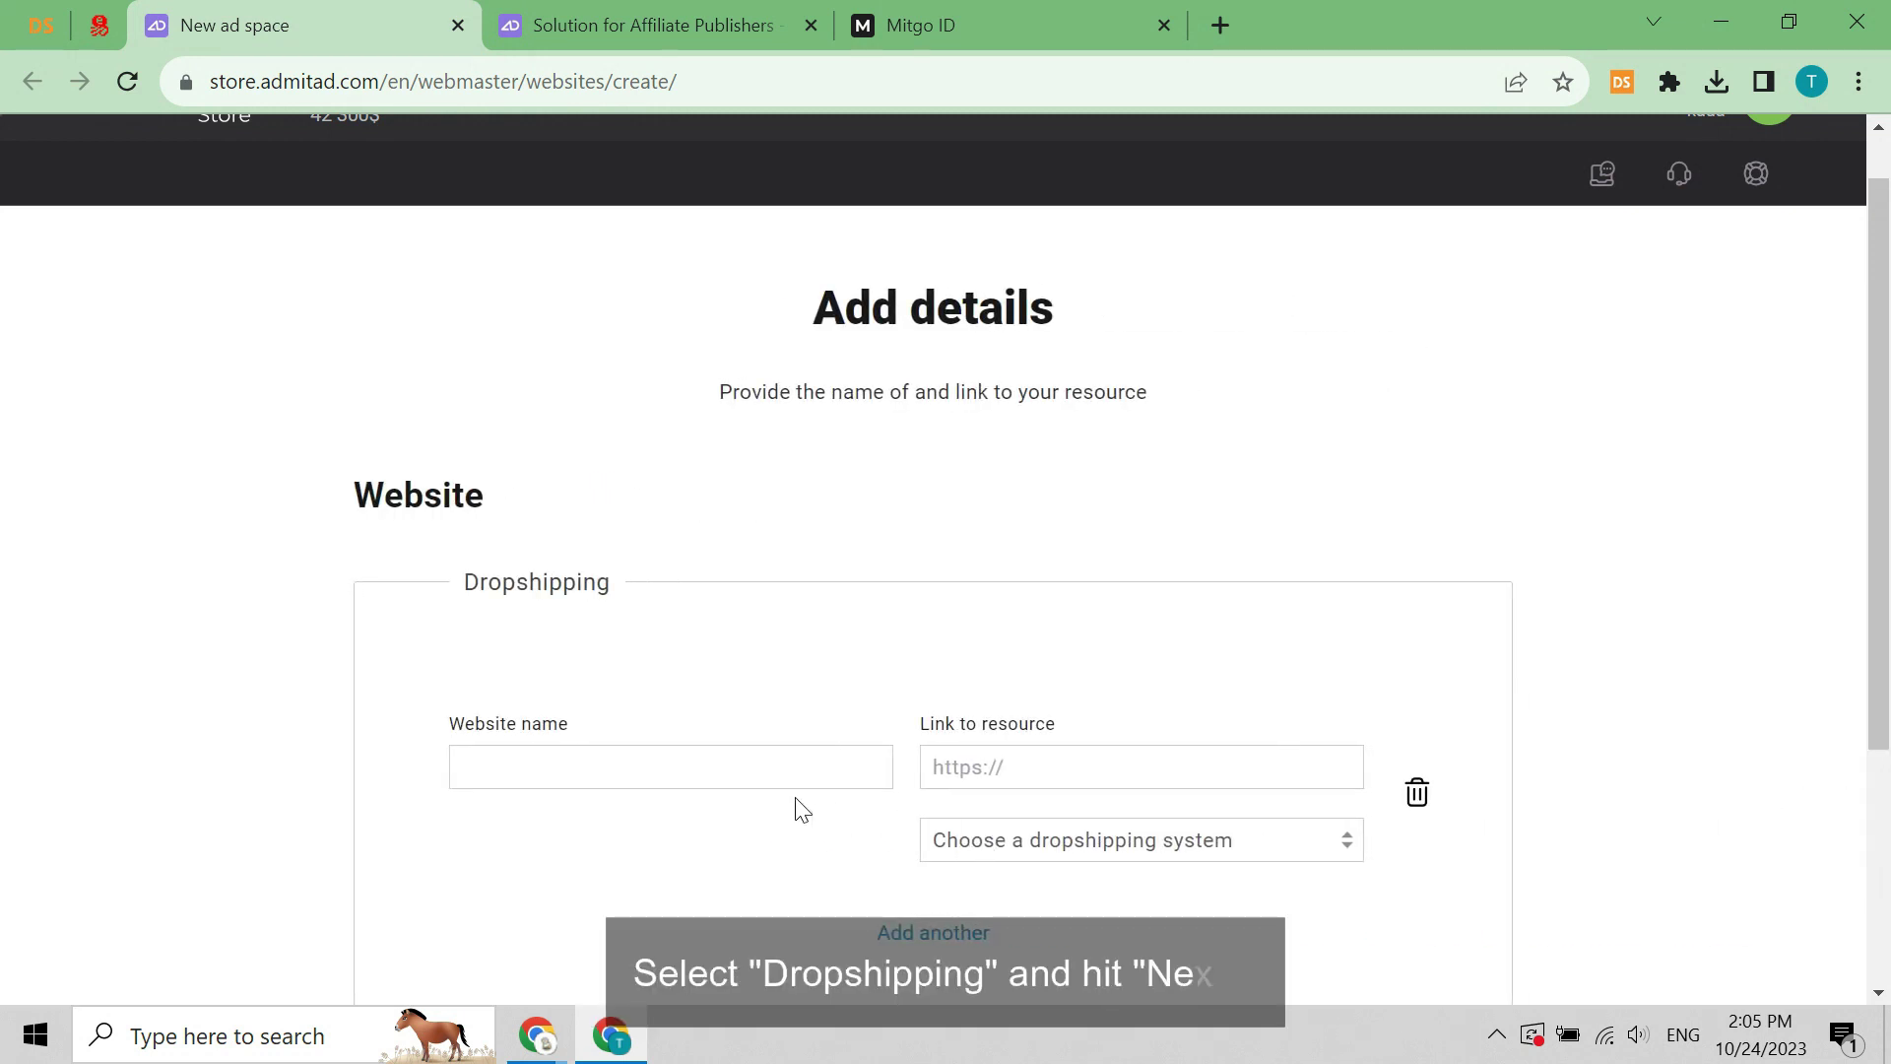
click(757, 765)
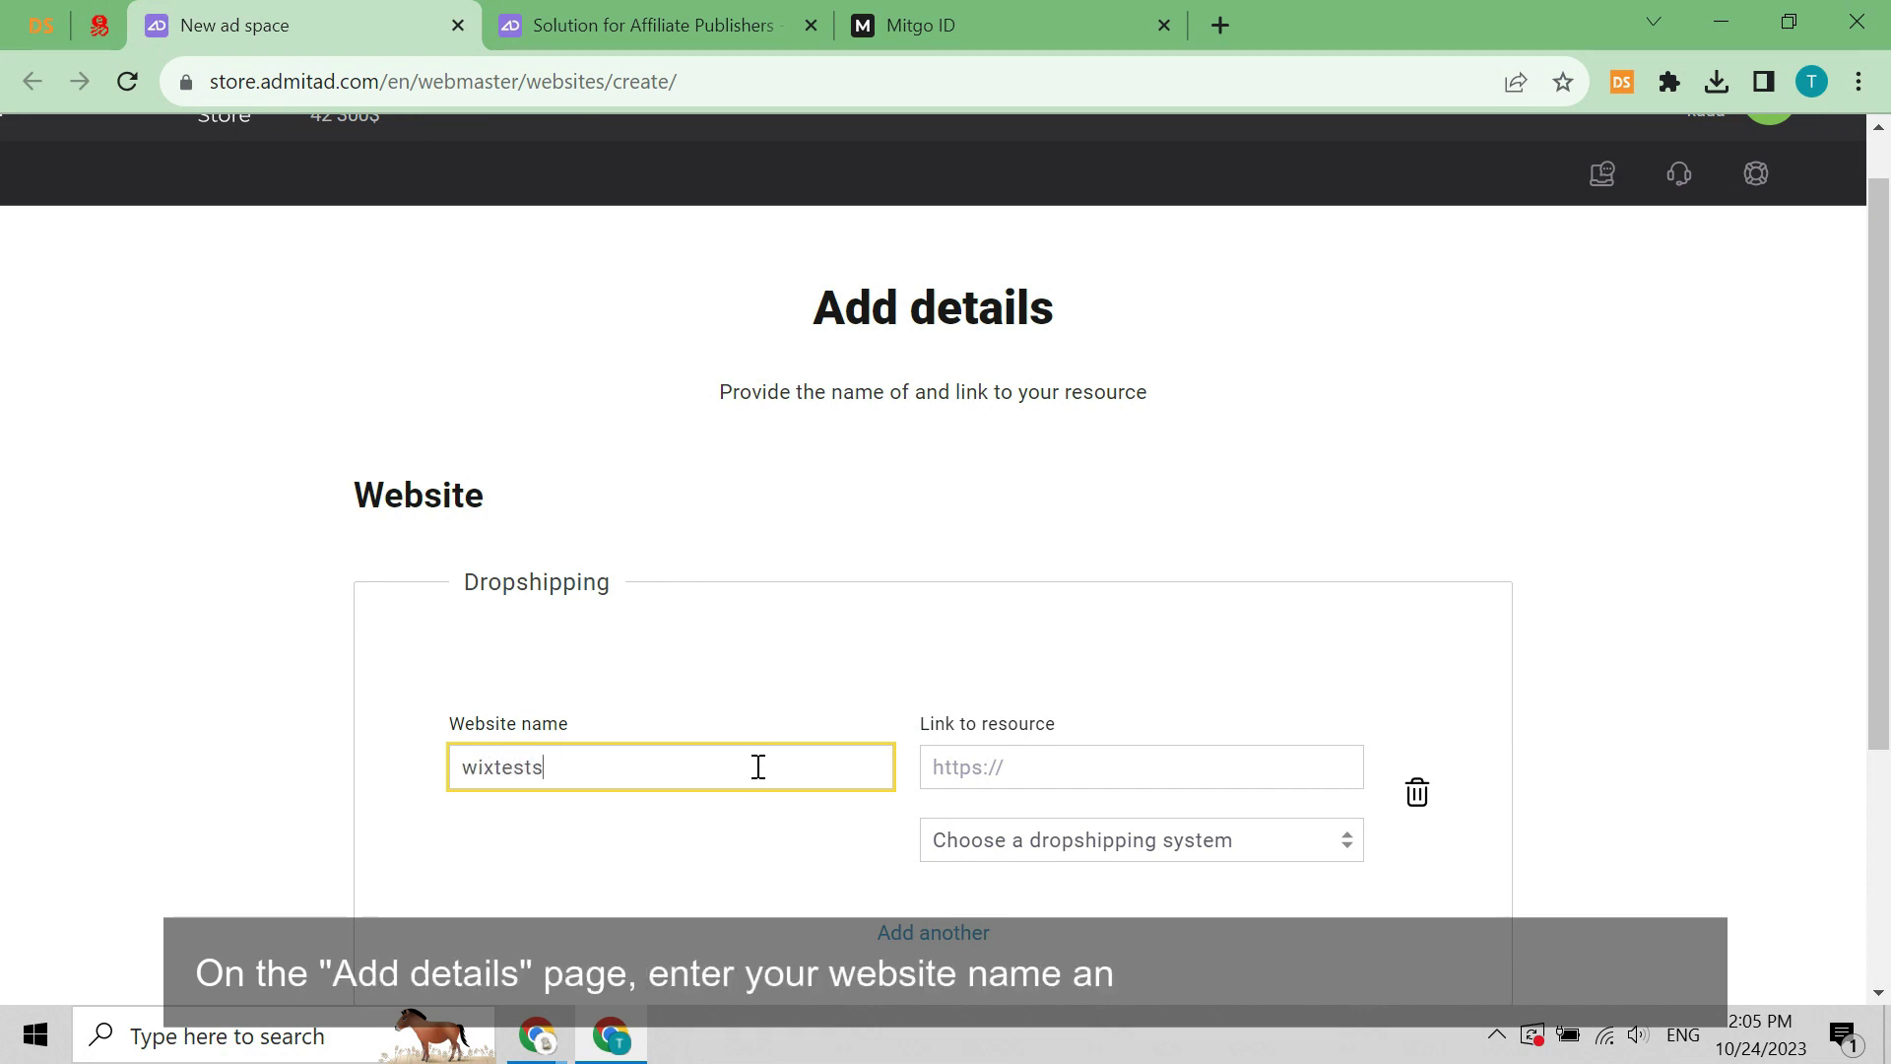
click(1126, 766)
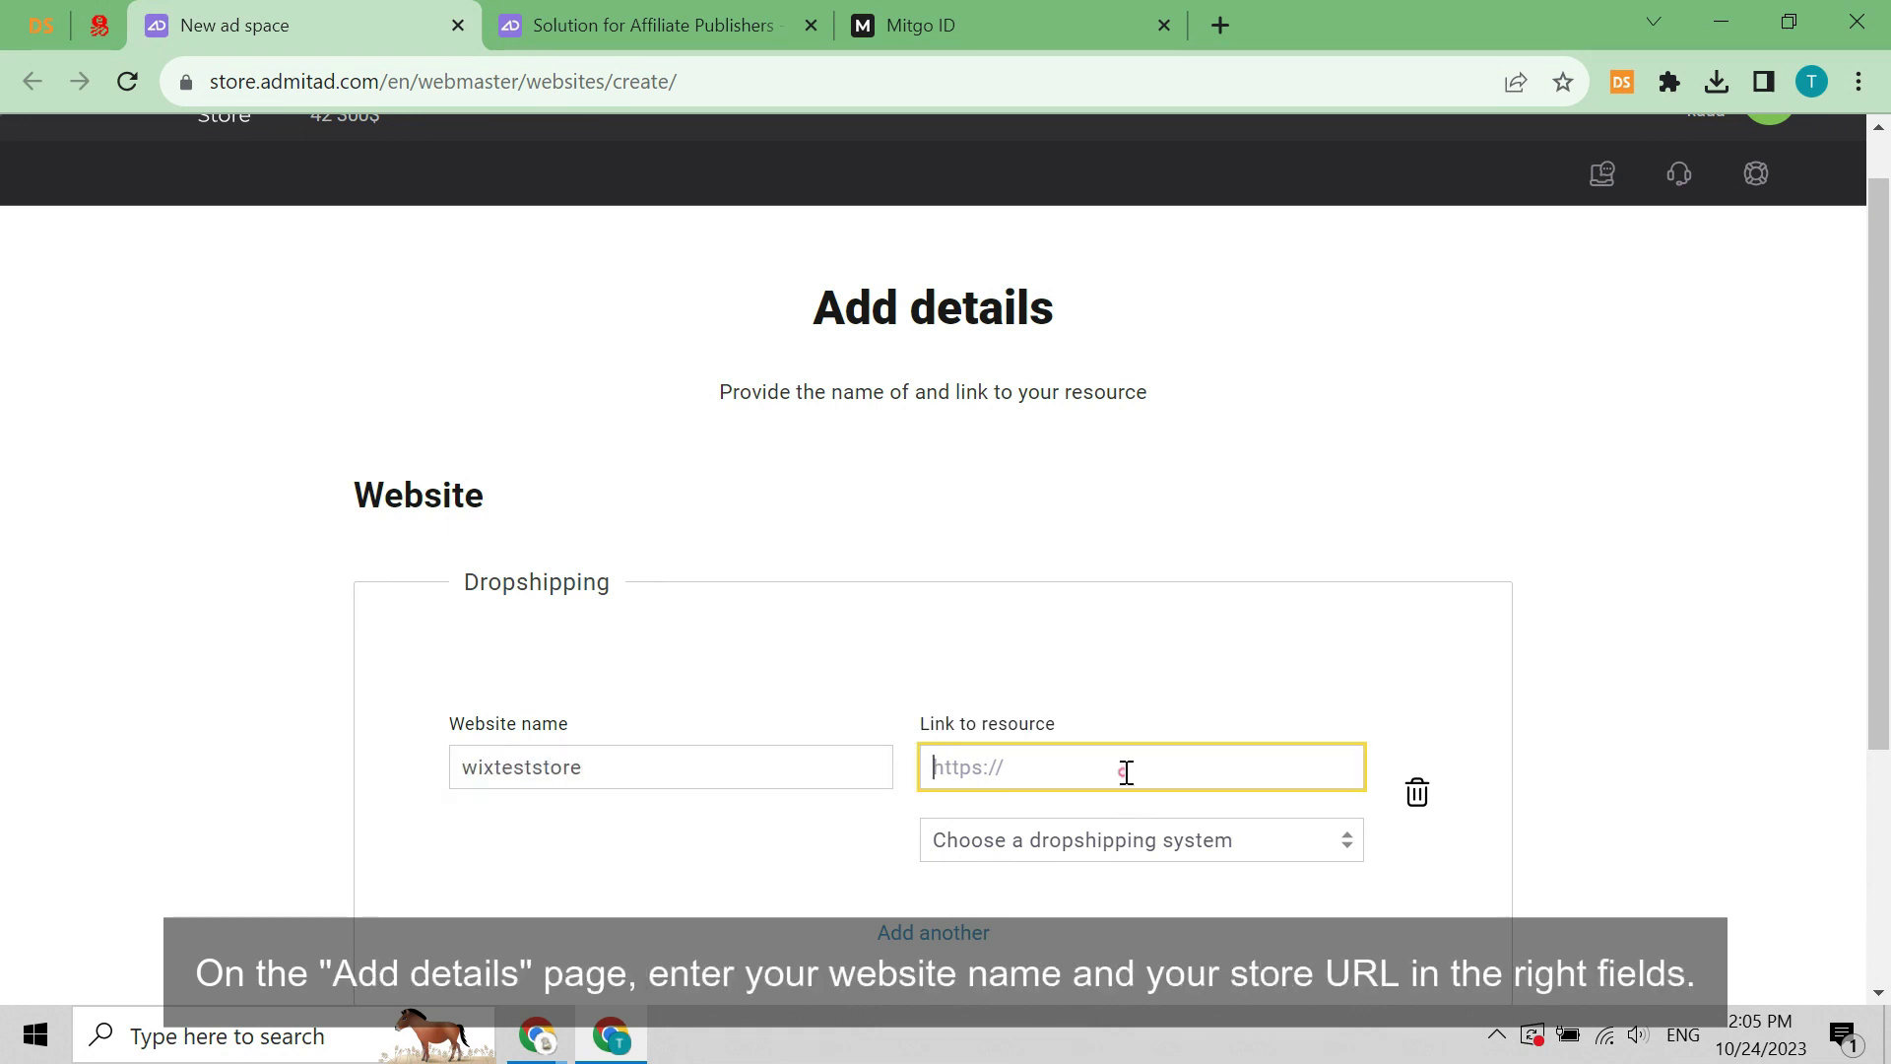
text(https://wixteststore.wixsite.com/website)
click(1187, 839)
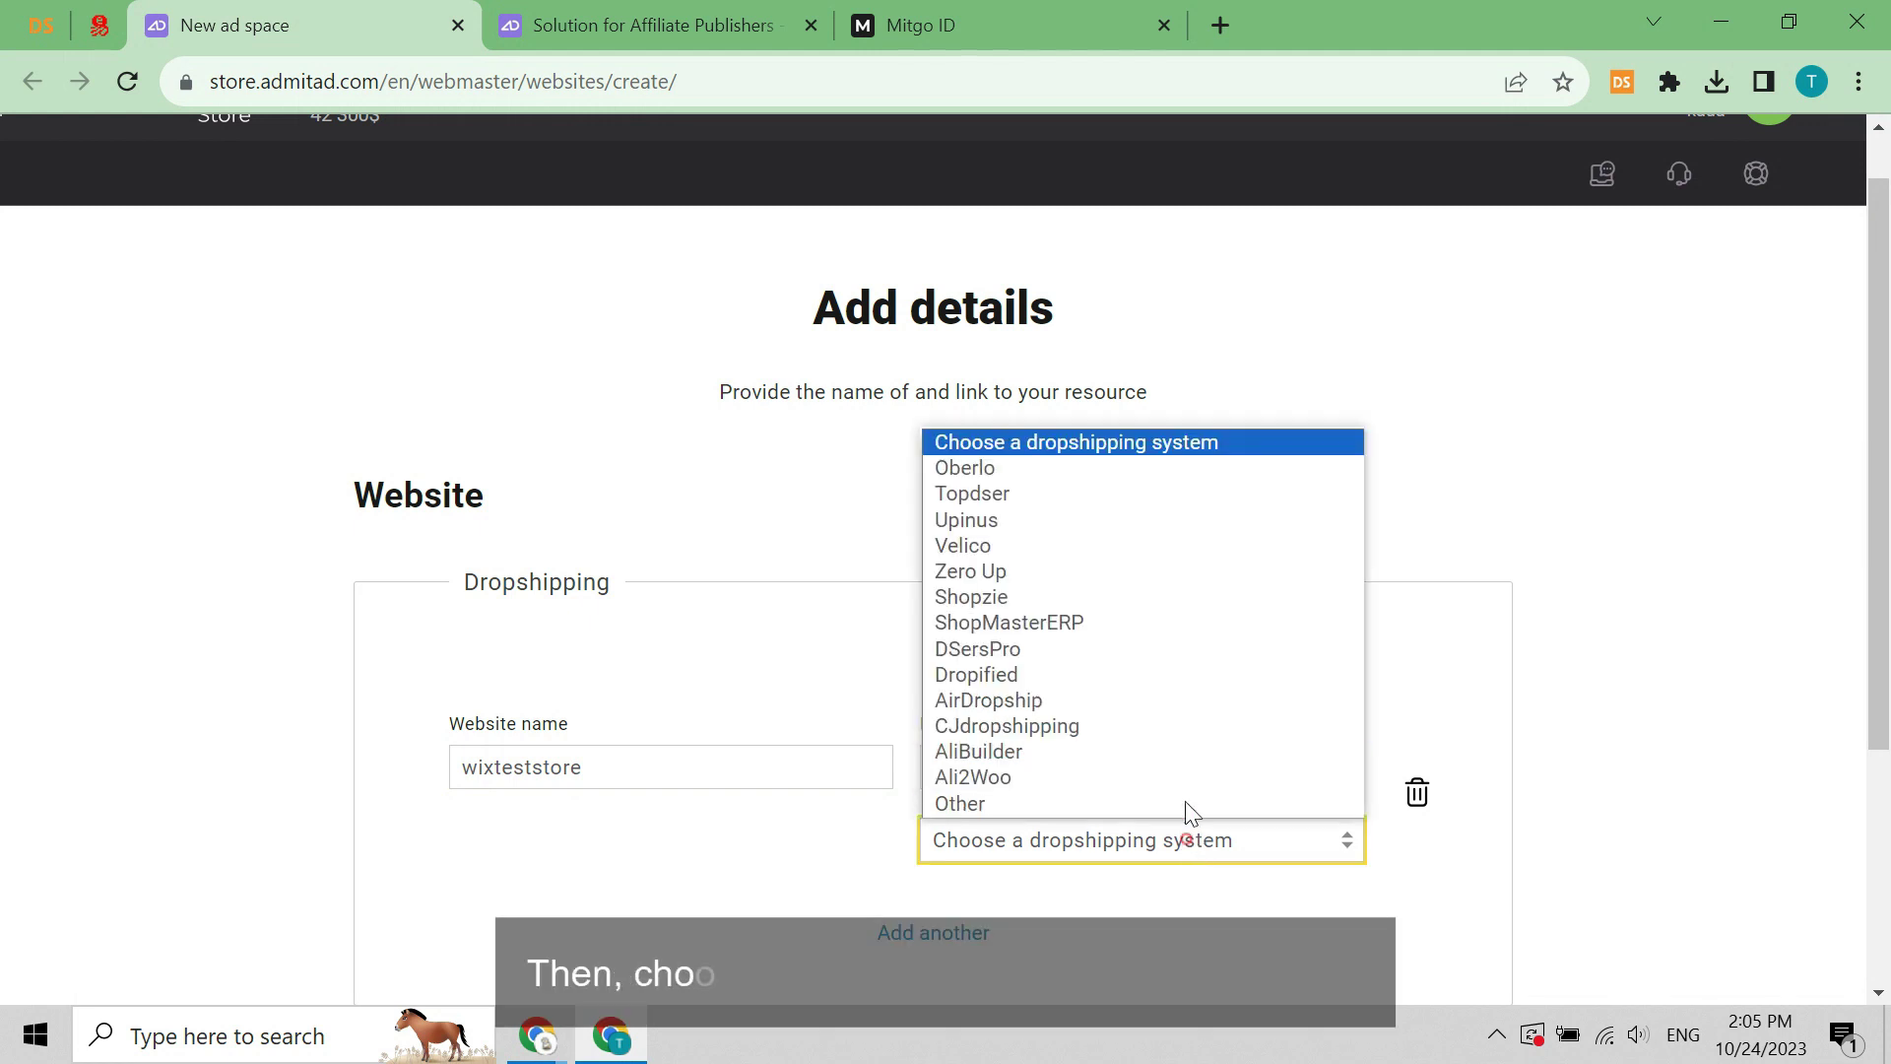
click(1085, 654)
scroll(867, 781, down, 2)
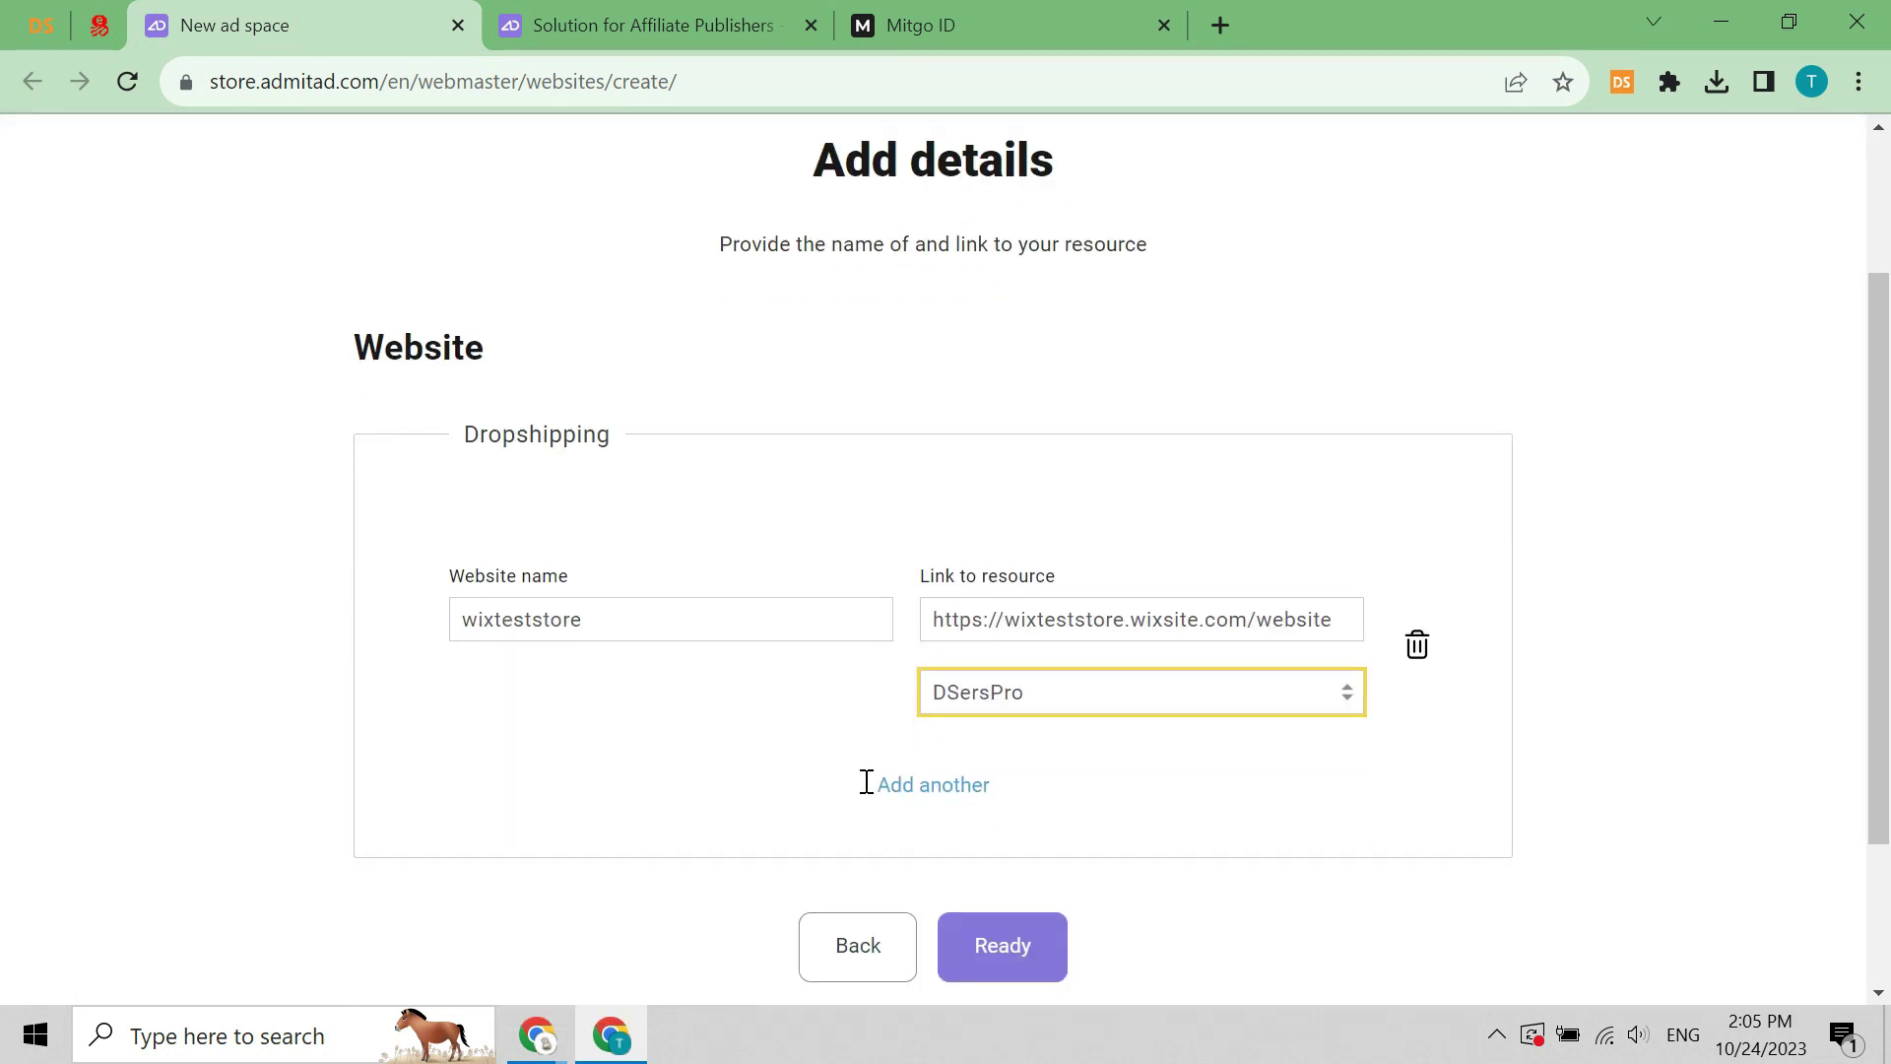
click(980, 931)
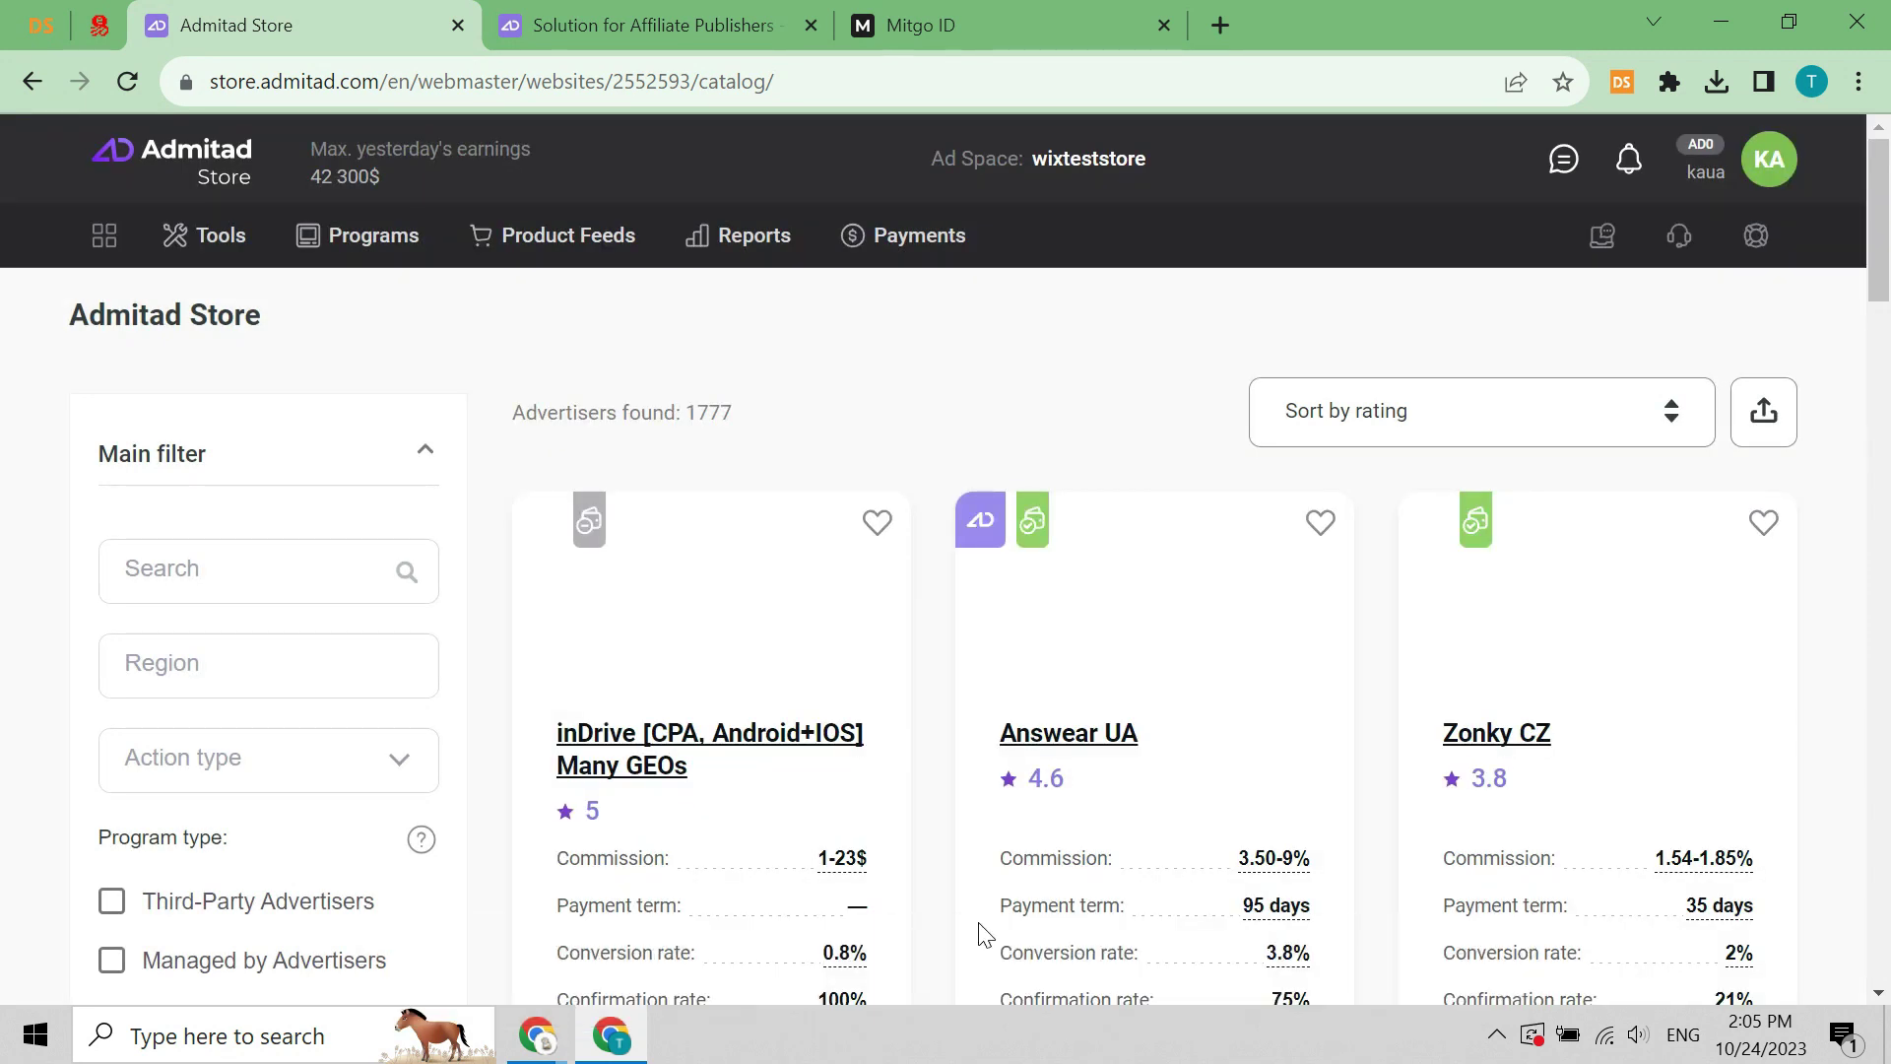
Step: Apply for moderation on the Aliexpress WW card in the Admitad Store catalog
scroll(979, 929, down, 5)
scroll(954, 872, down, 3)
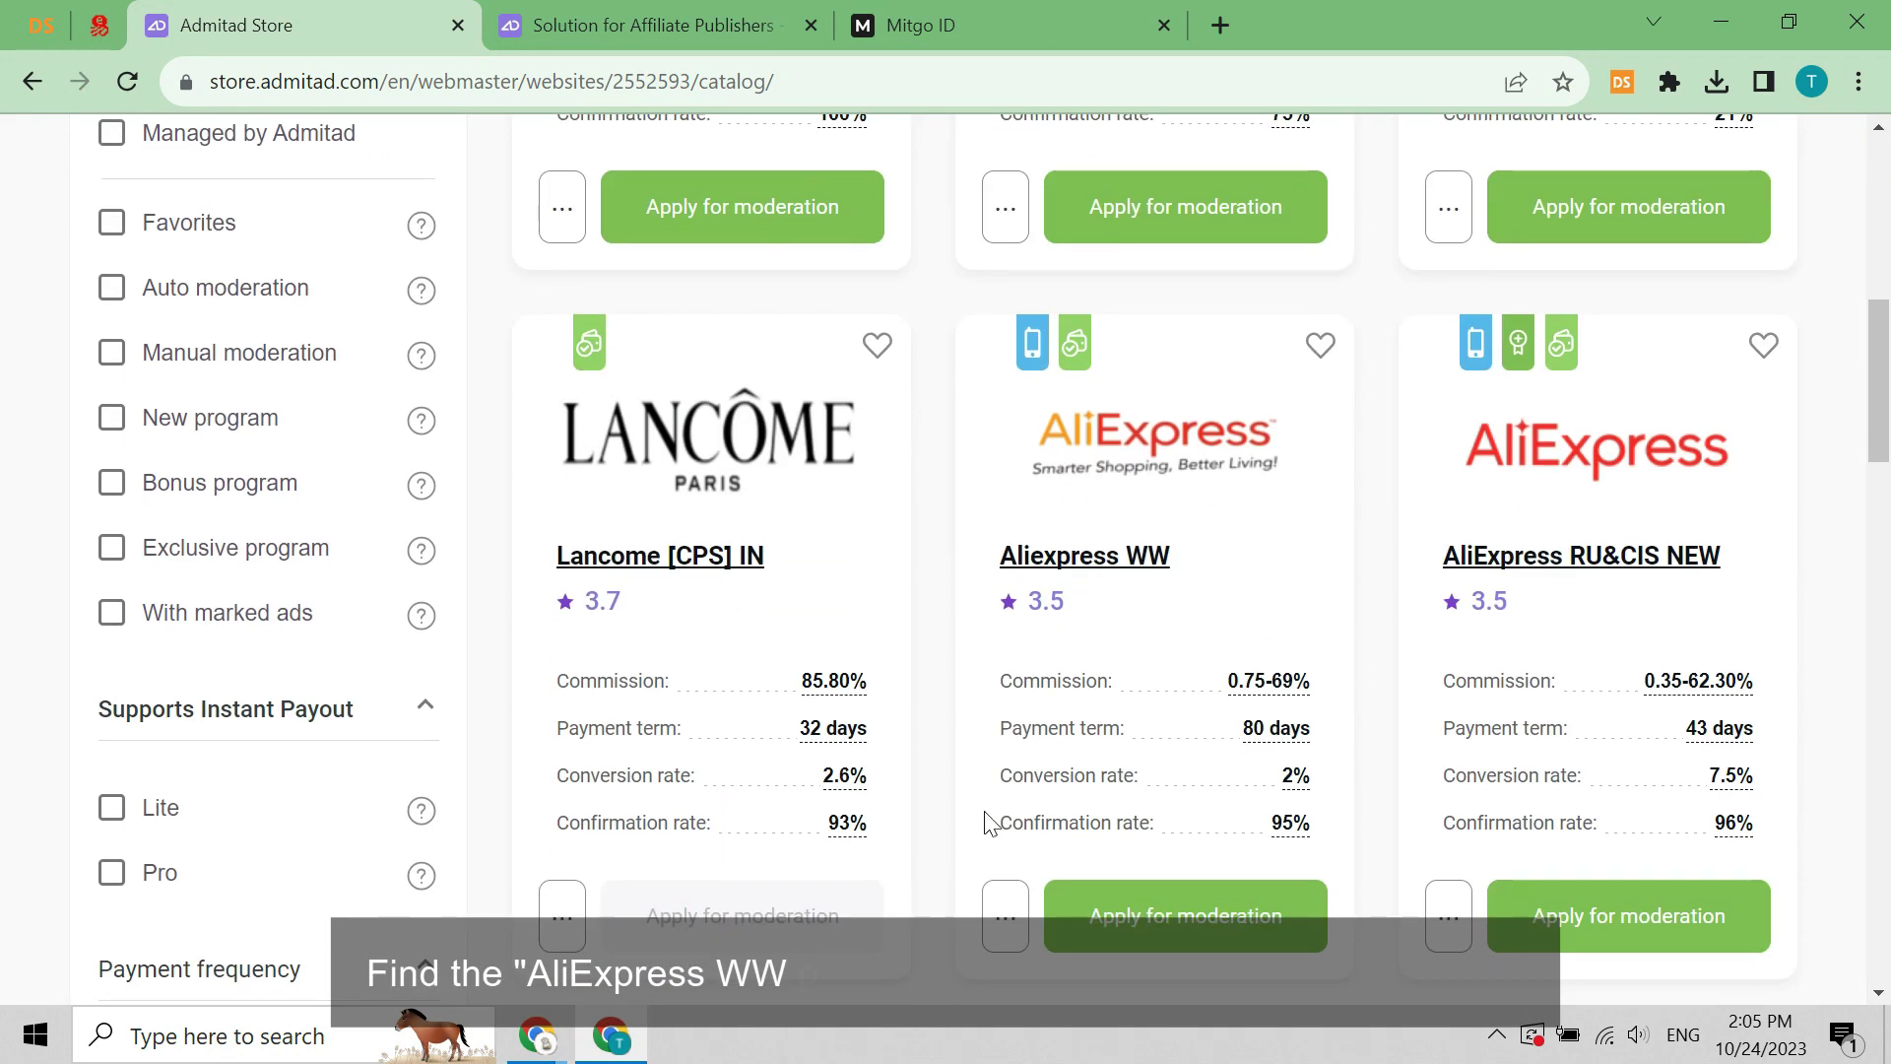
click(1176, 894)
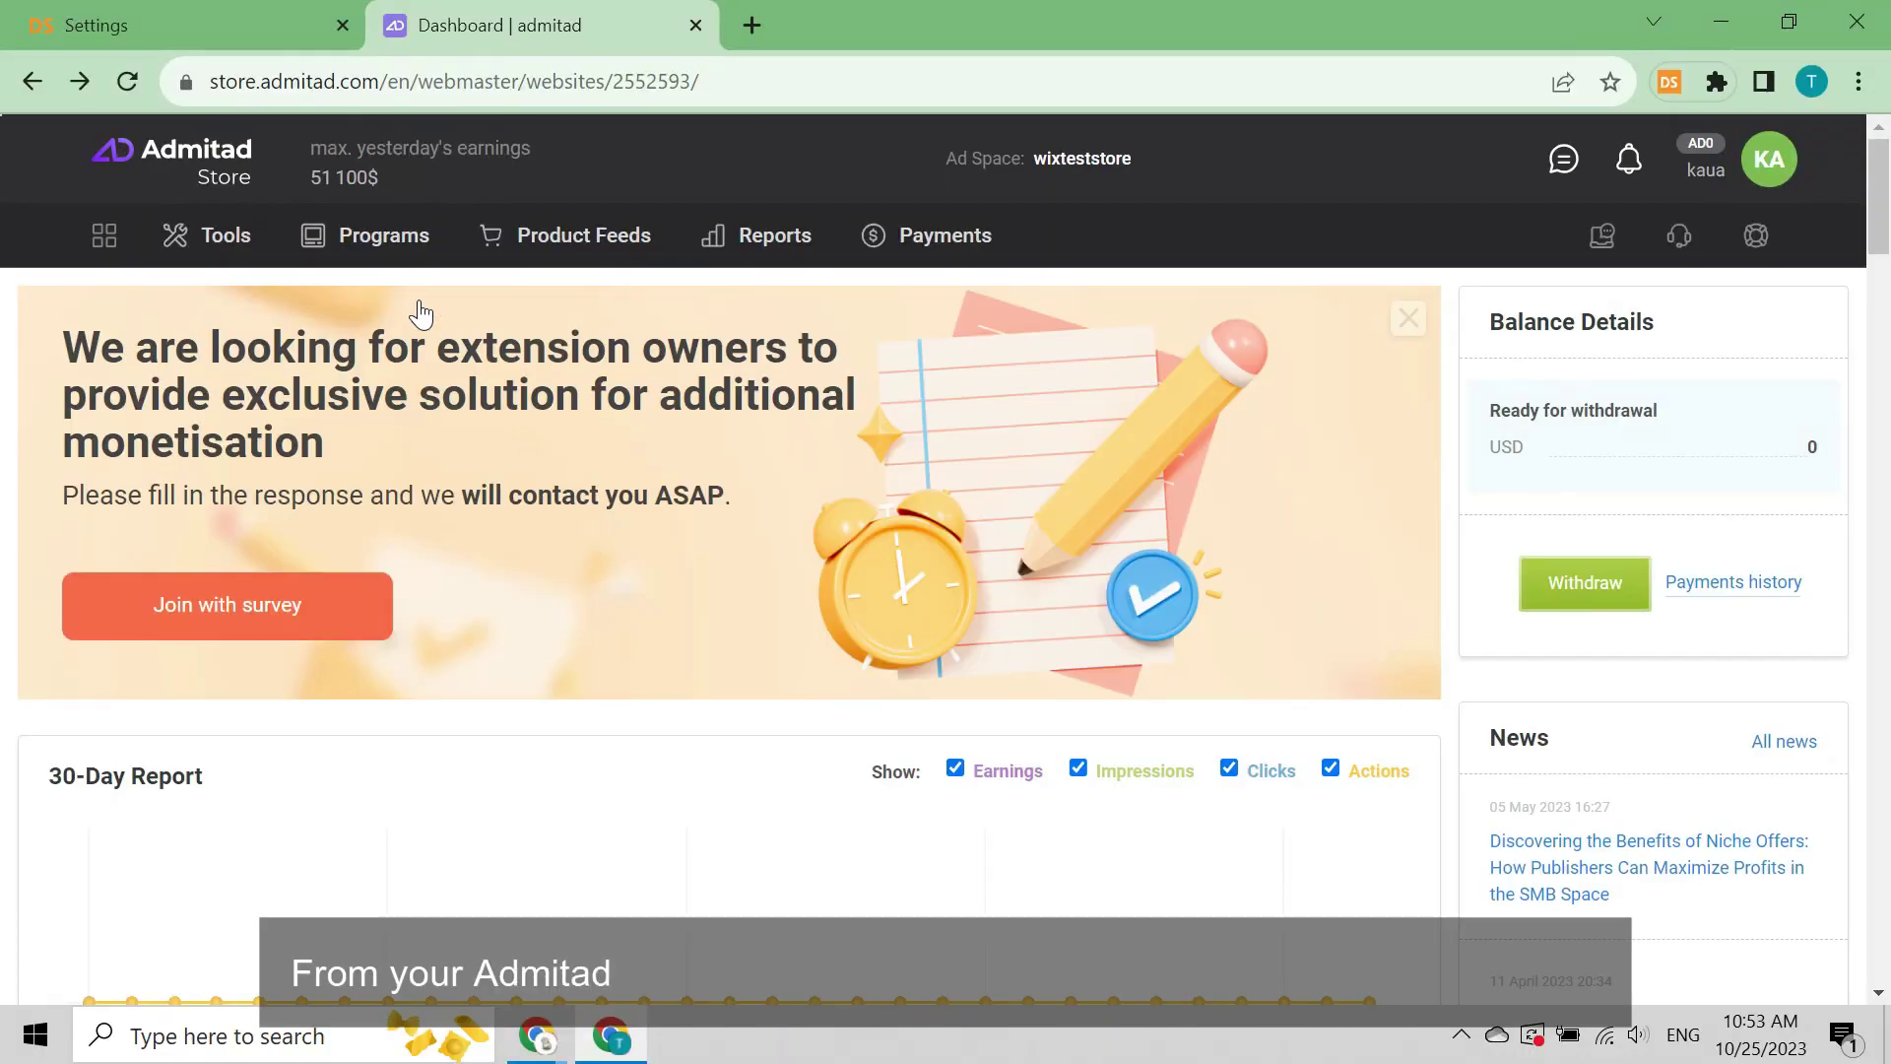
Step: Copy the code after aliaf.site/g/ from the Aliexpress WW affiliate link in My Programs
click(354, 254)
click(190, 343)
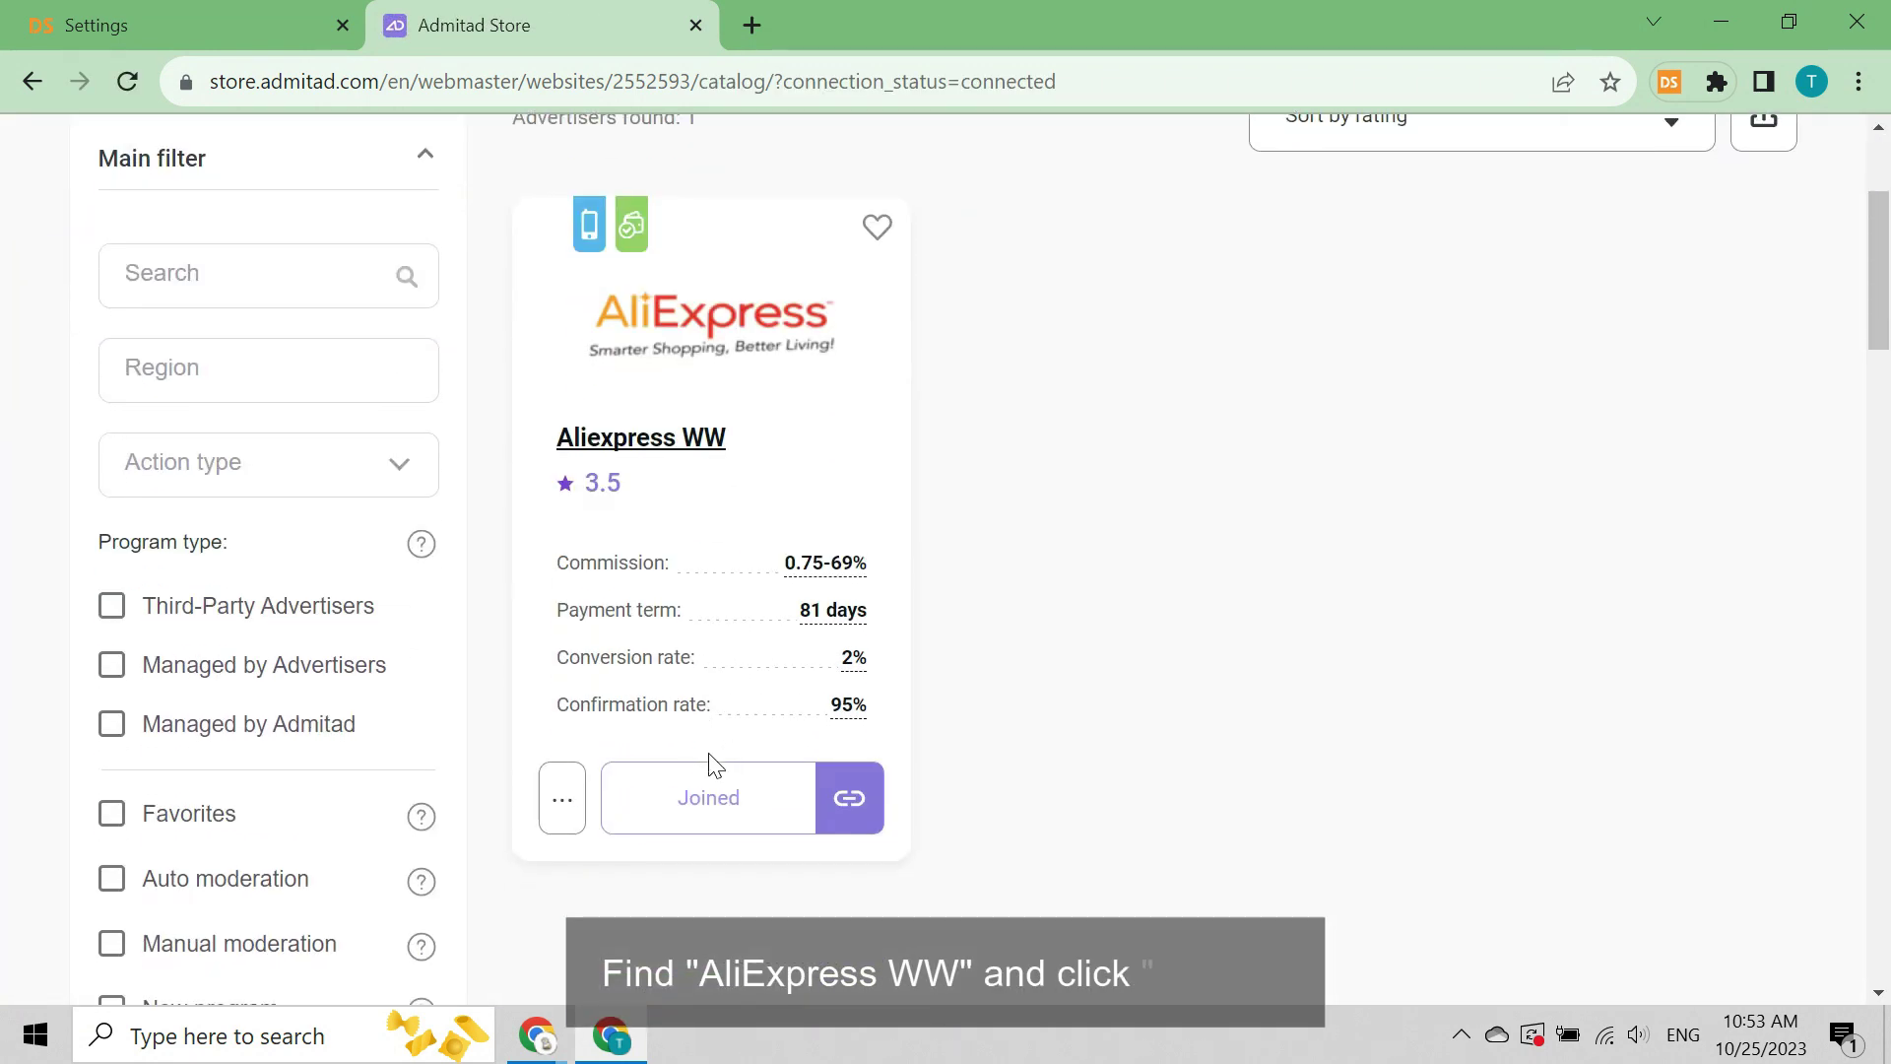
click(726, 798)
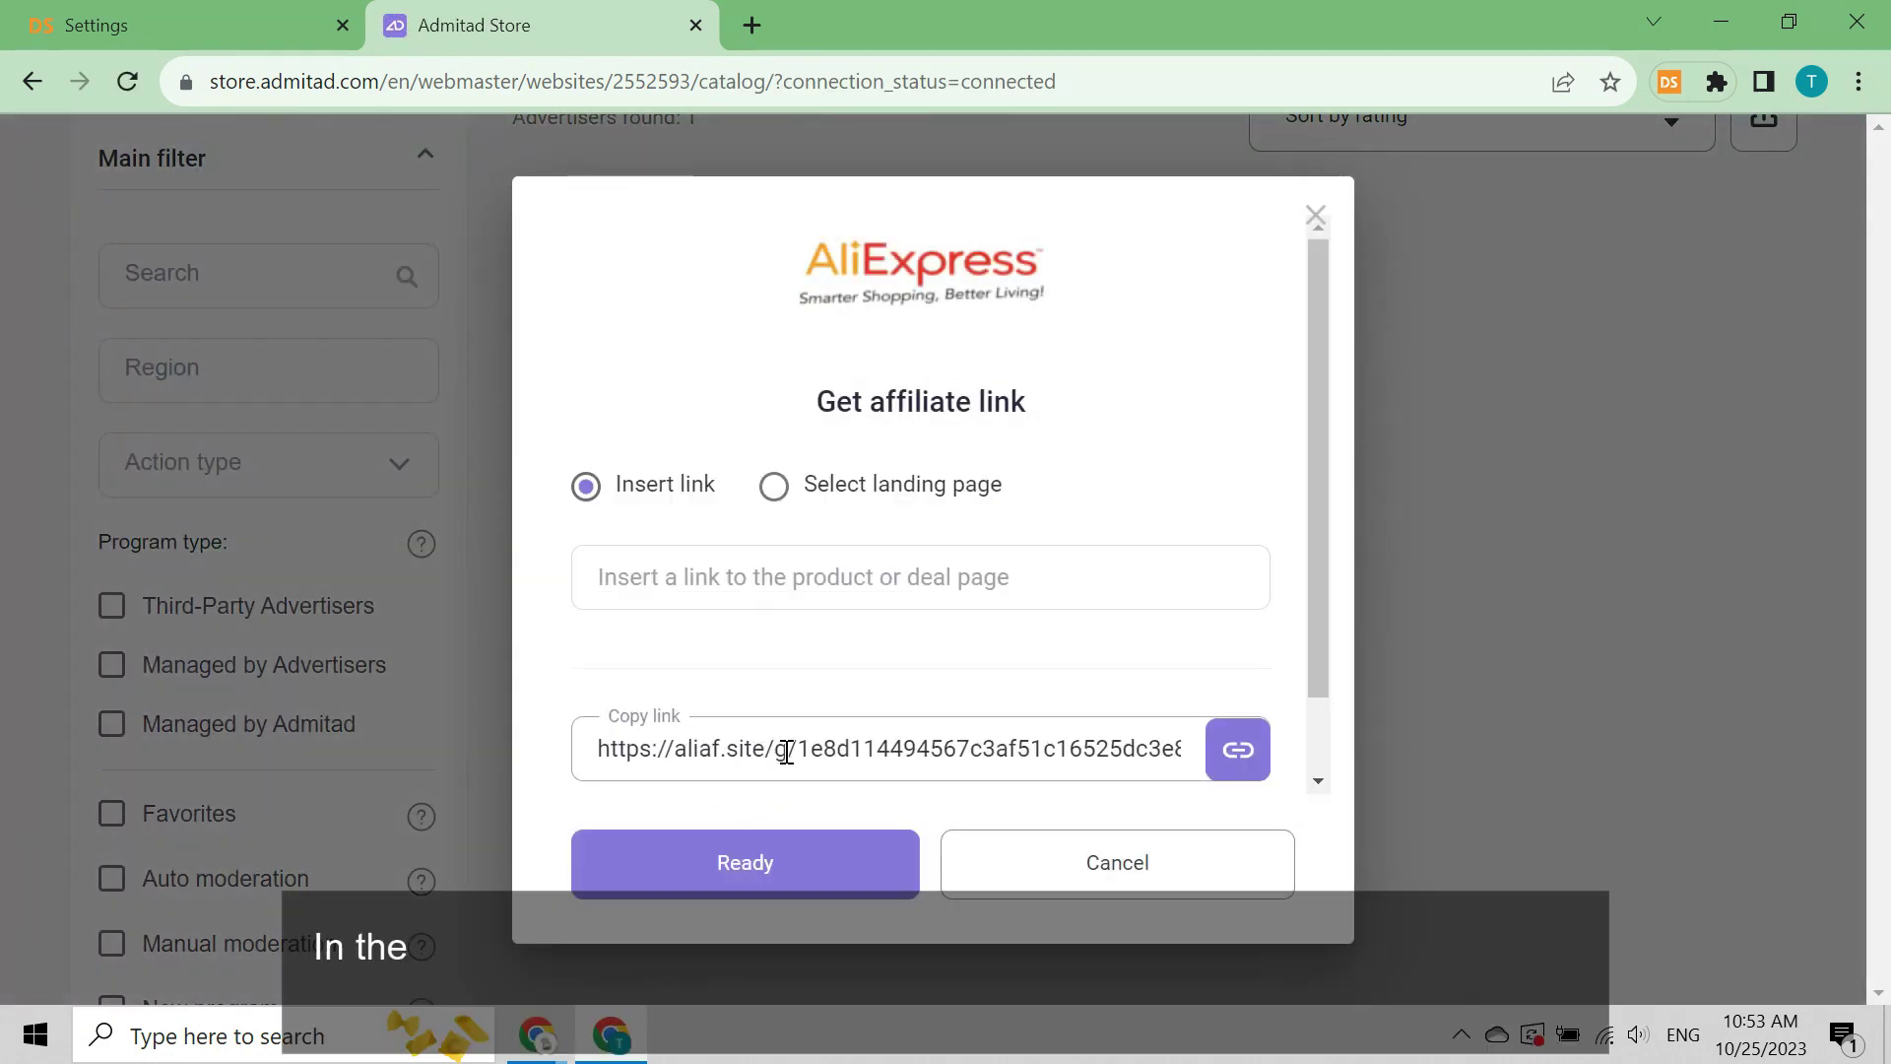
drag(783, 748, 1180, 758)
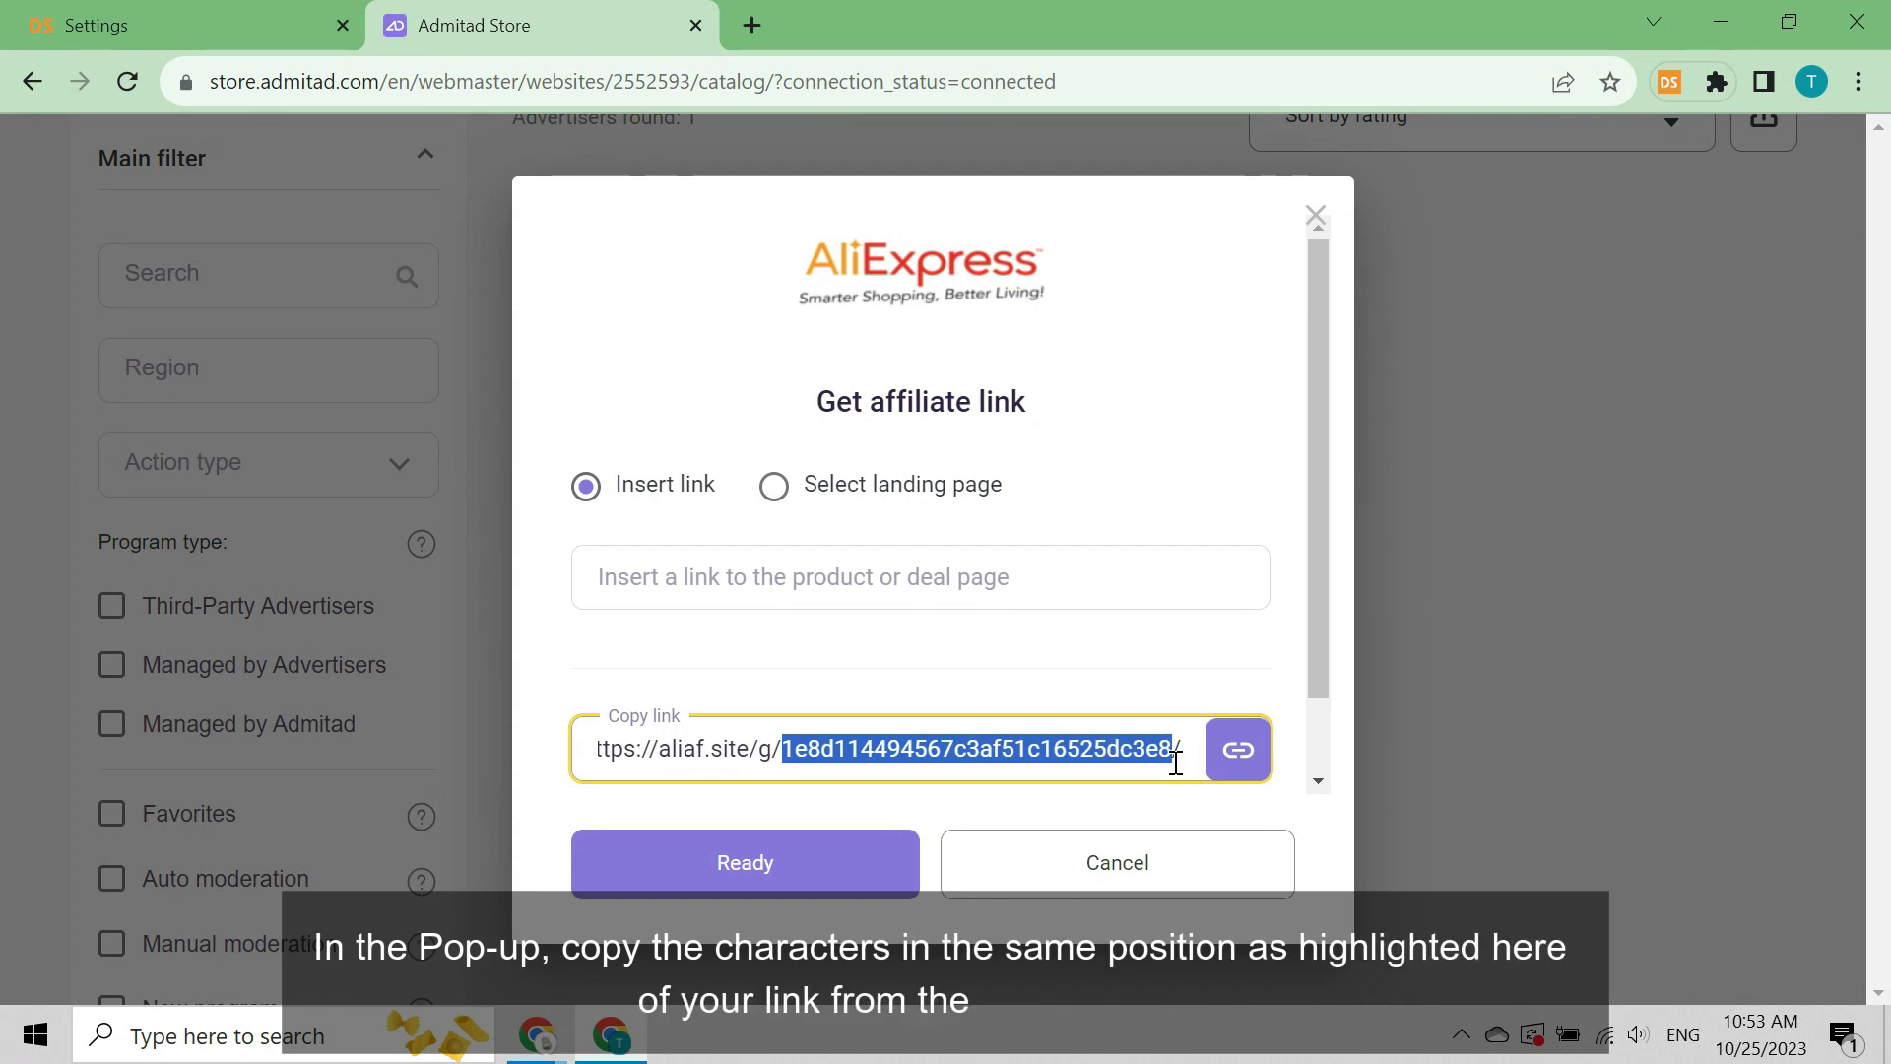
click(250, 40)
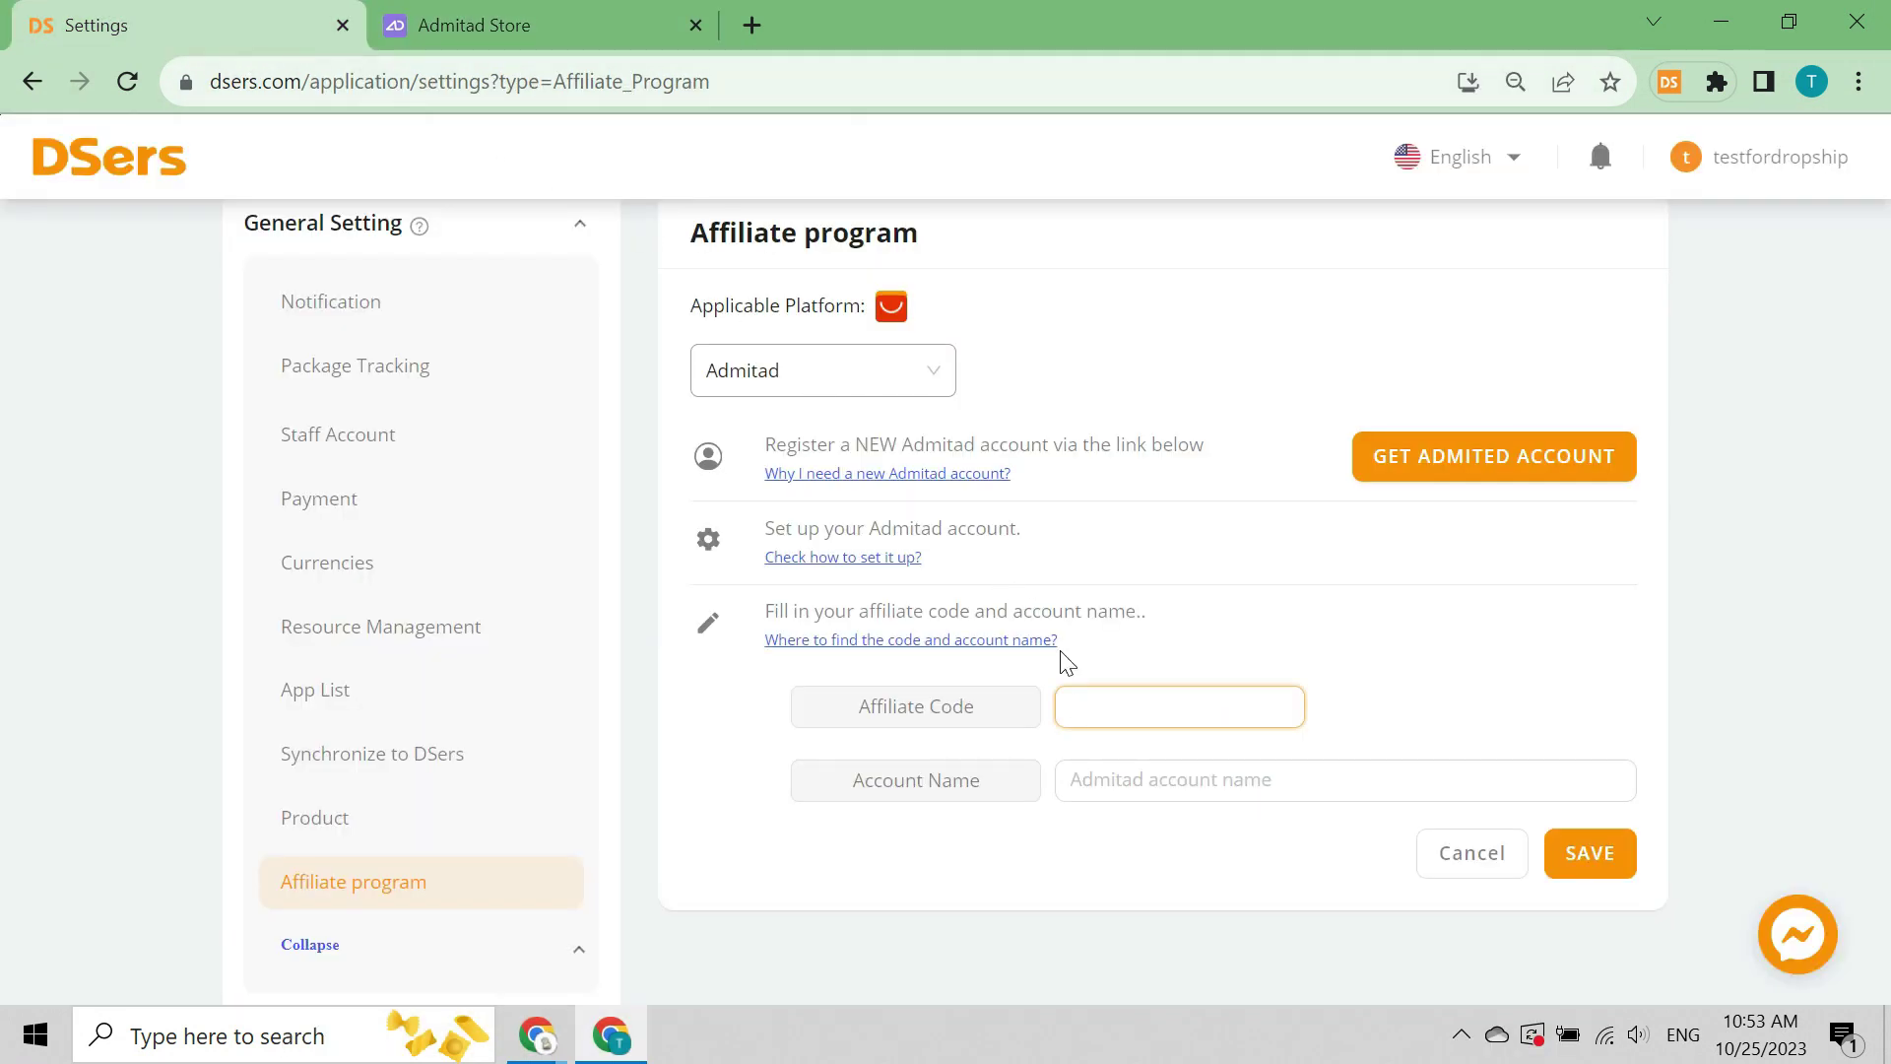
Step: Paste the copied Aliexpress WW code into DSers' Affiliate Code field
key(ctrl+v)
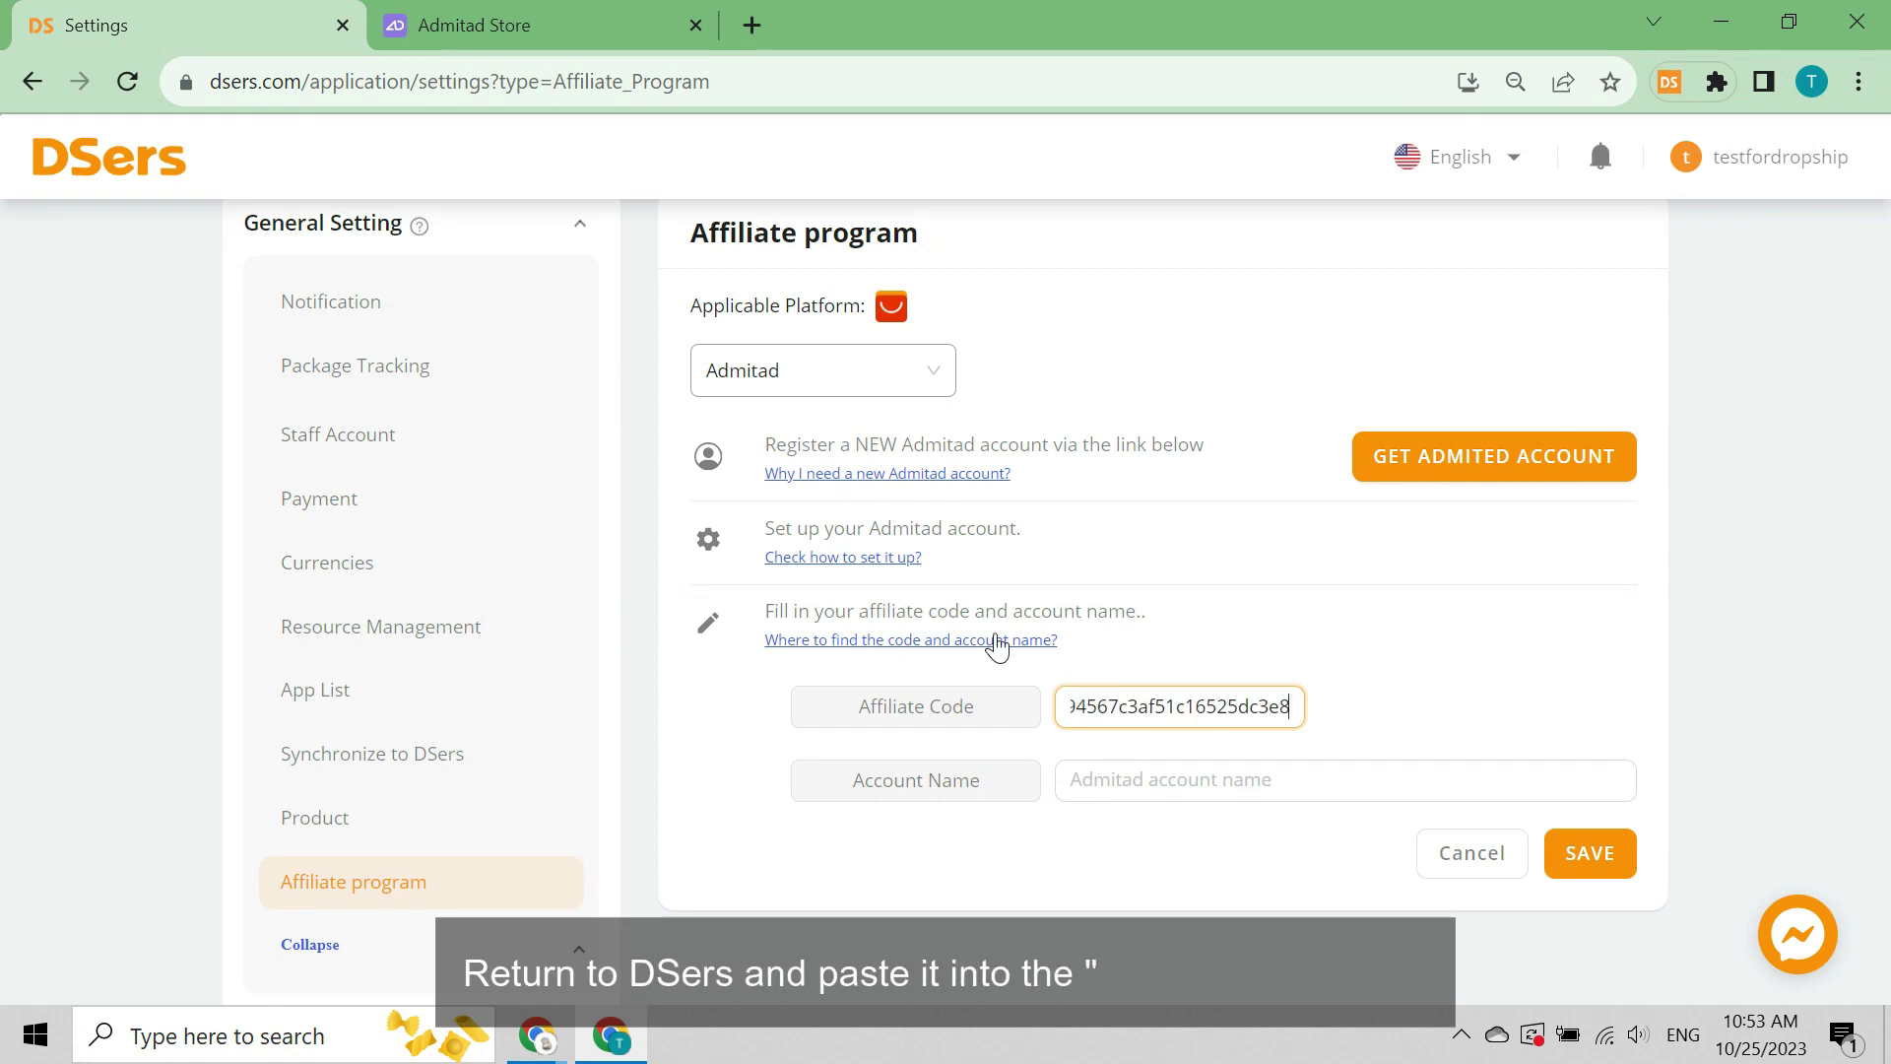
click(522, 22)
click(1320, 215)
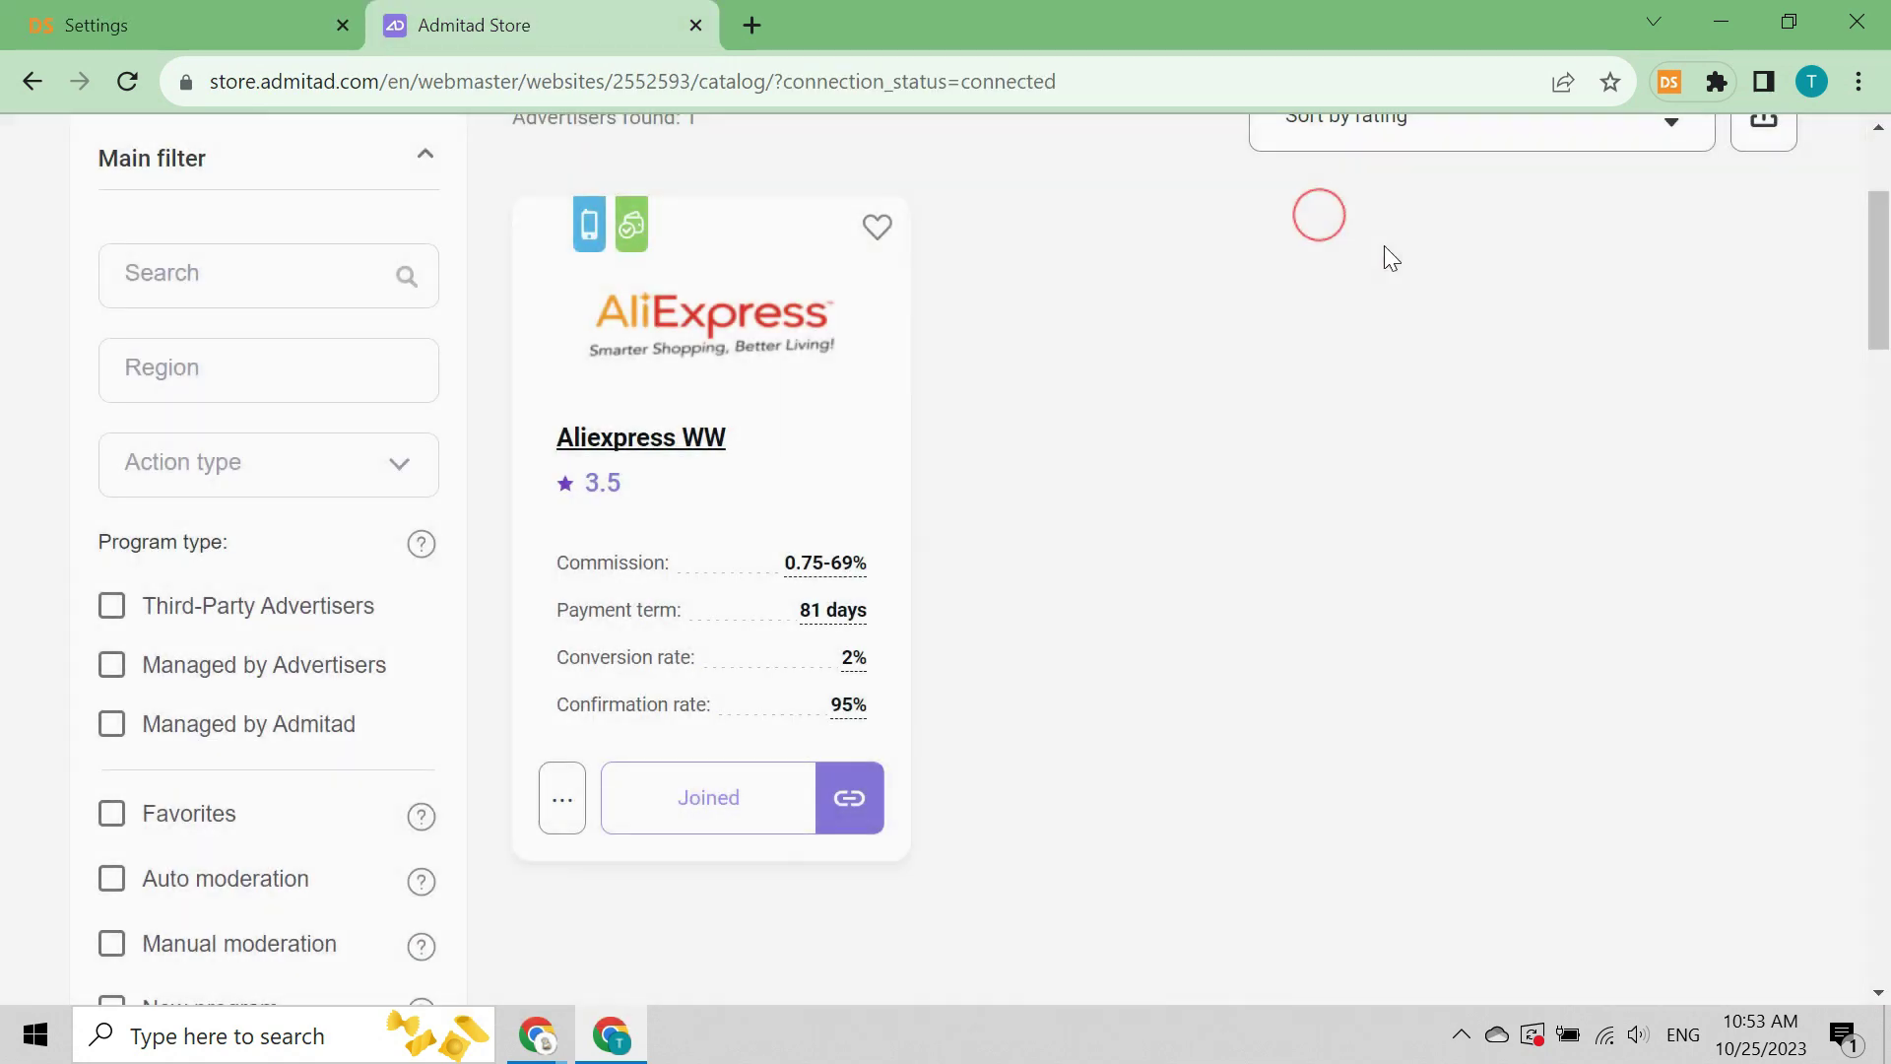
Step: Copy the Admitad username from account settings into Account Name and save the settings
scroll(1388, 258, up, 3)
click(1743, 161)
click(1730, 240)
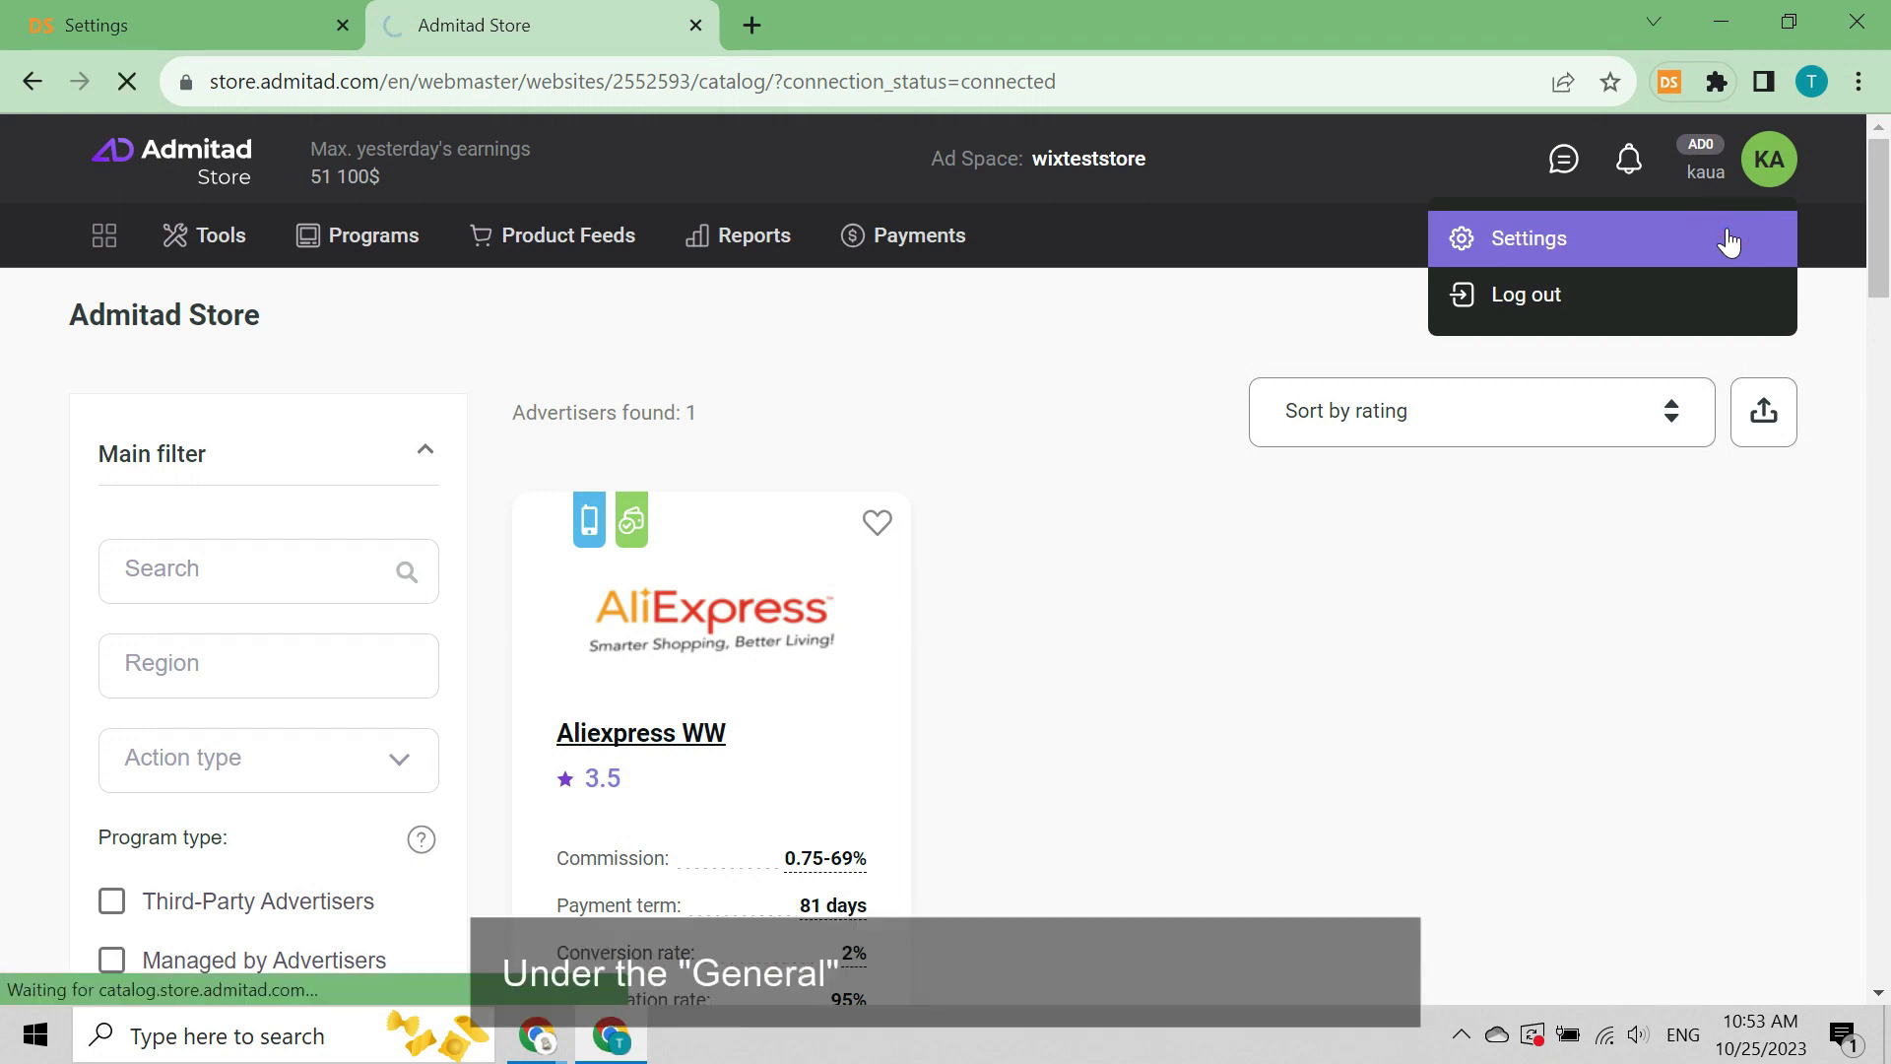
drag(599, 453, 653, 444)
key(ctrl+c)
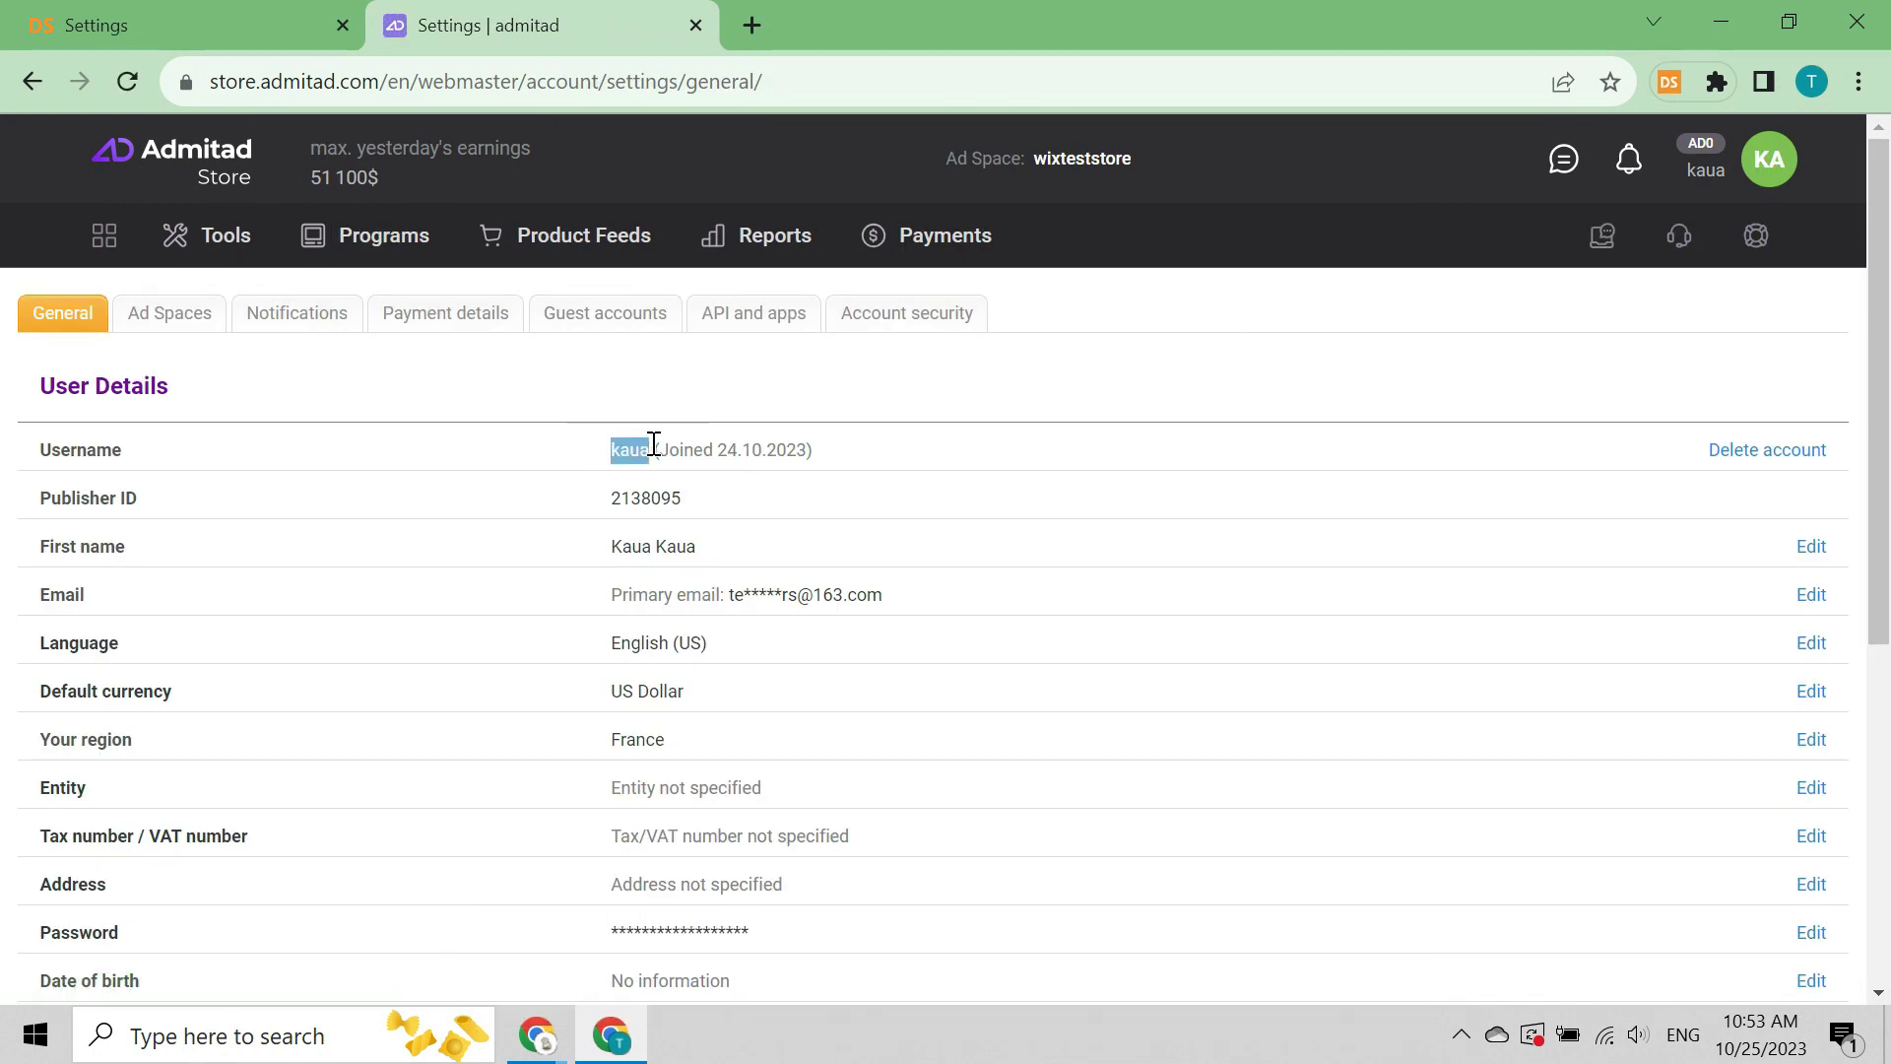
click(280, 39)
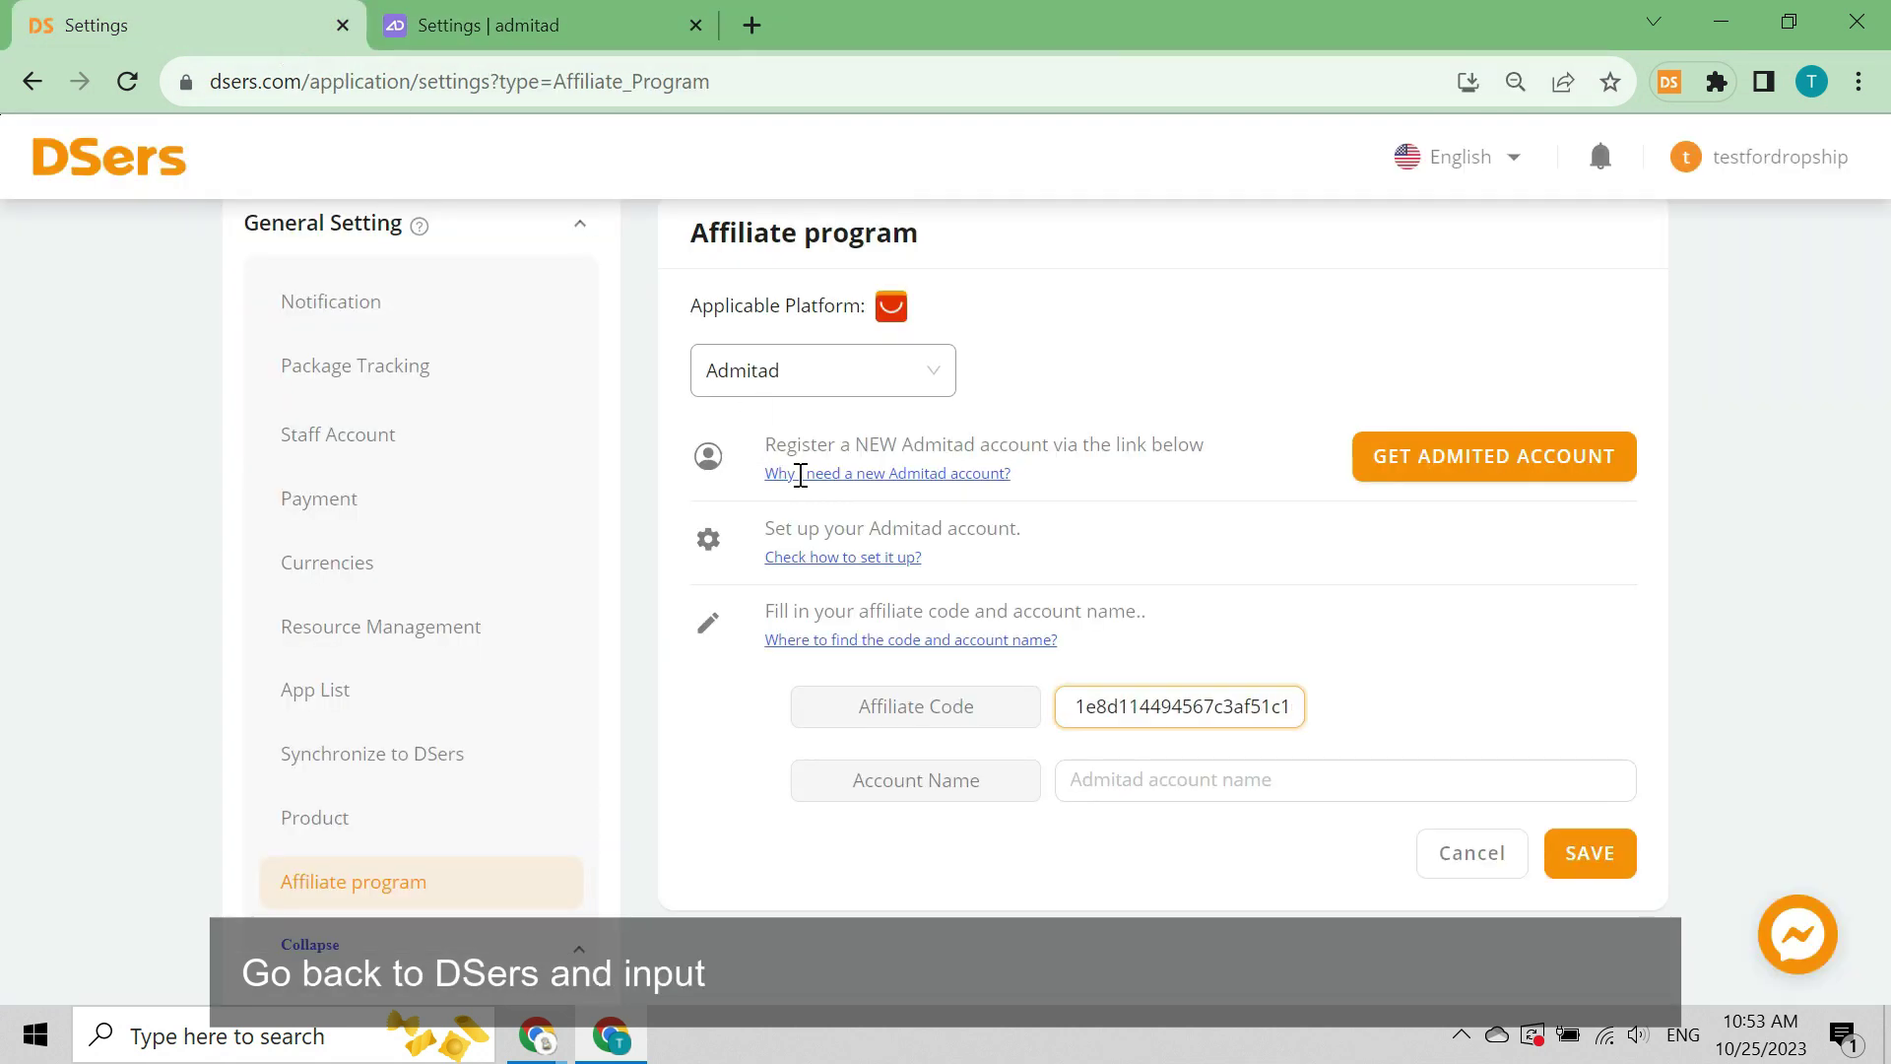
click(1135, 783)
key(ctrl+v)
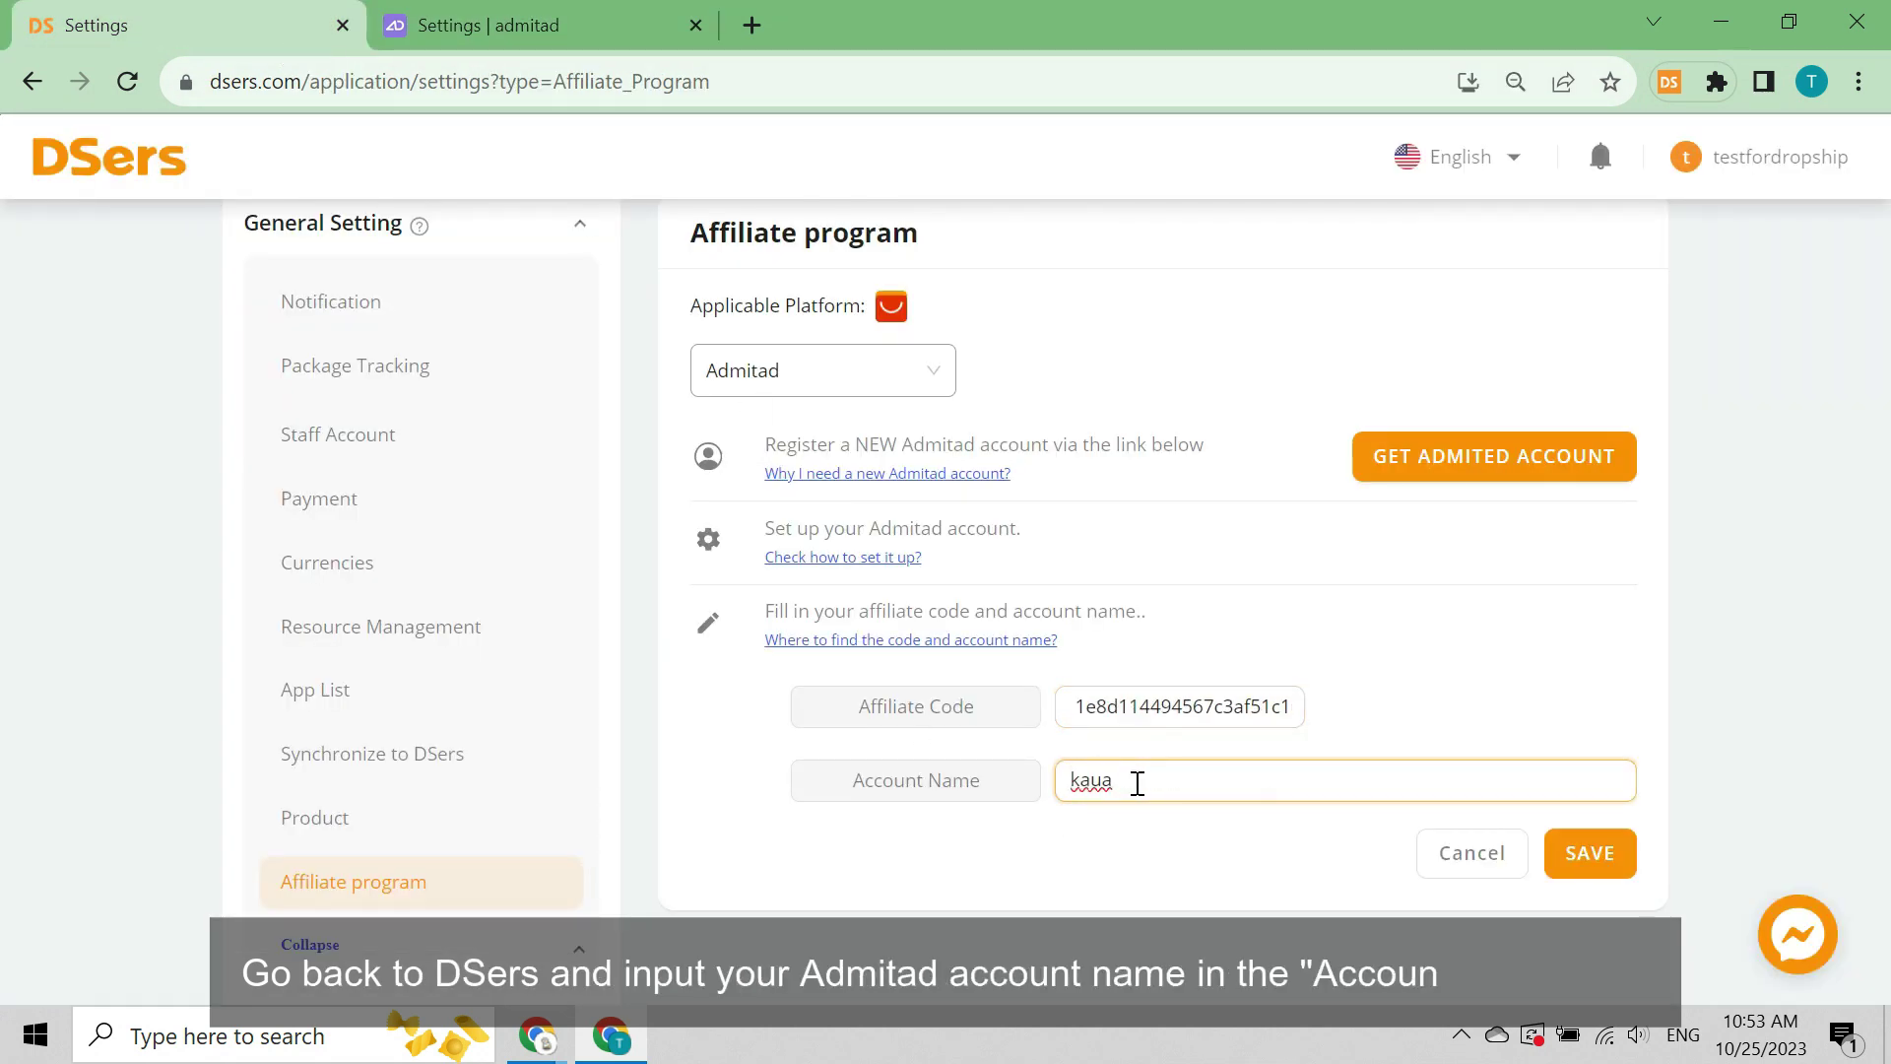
click(1609, 864)
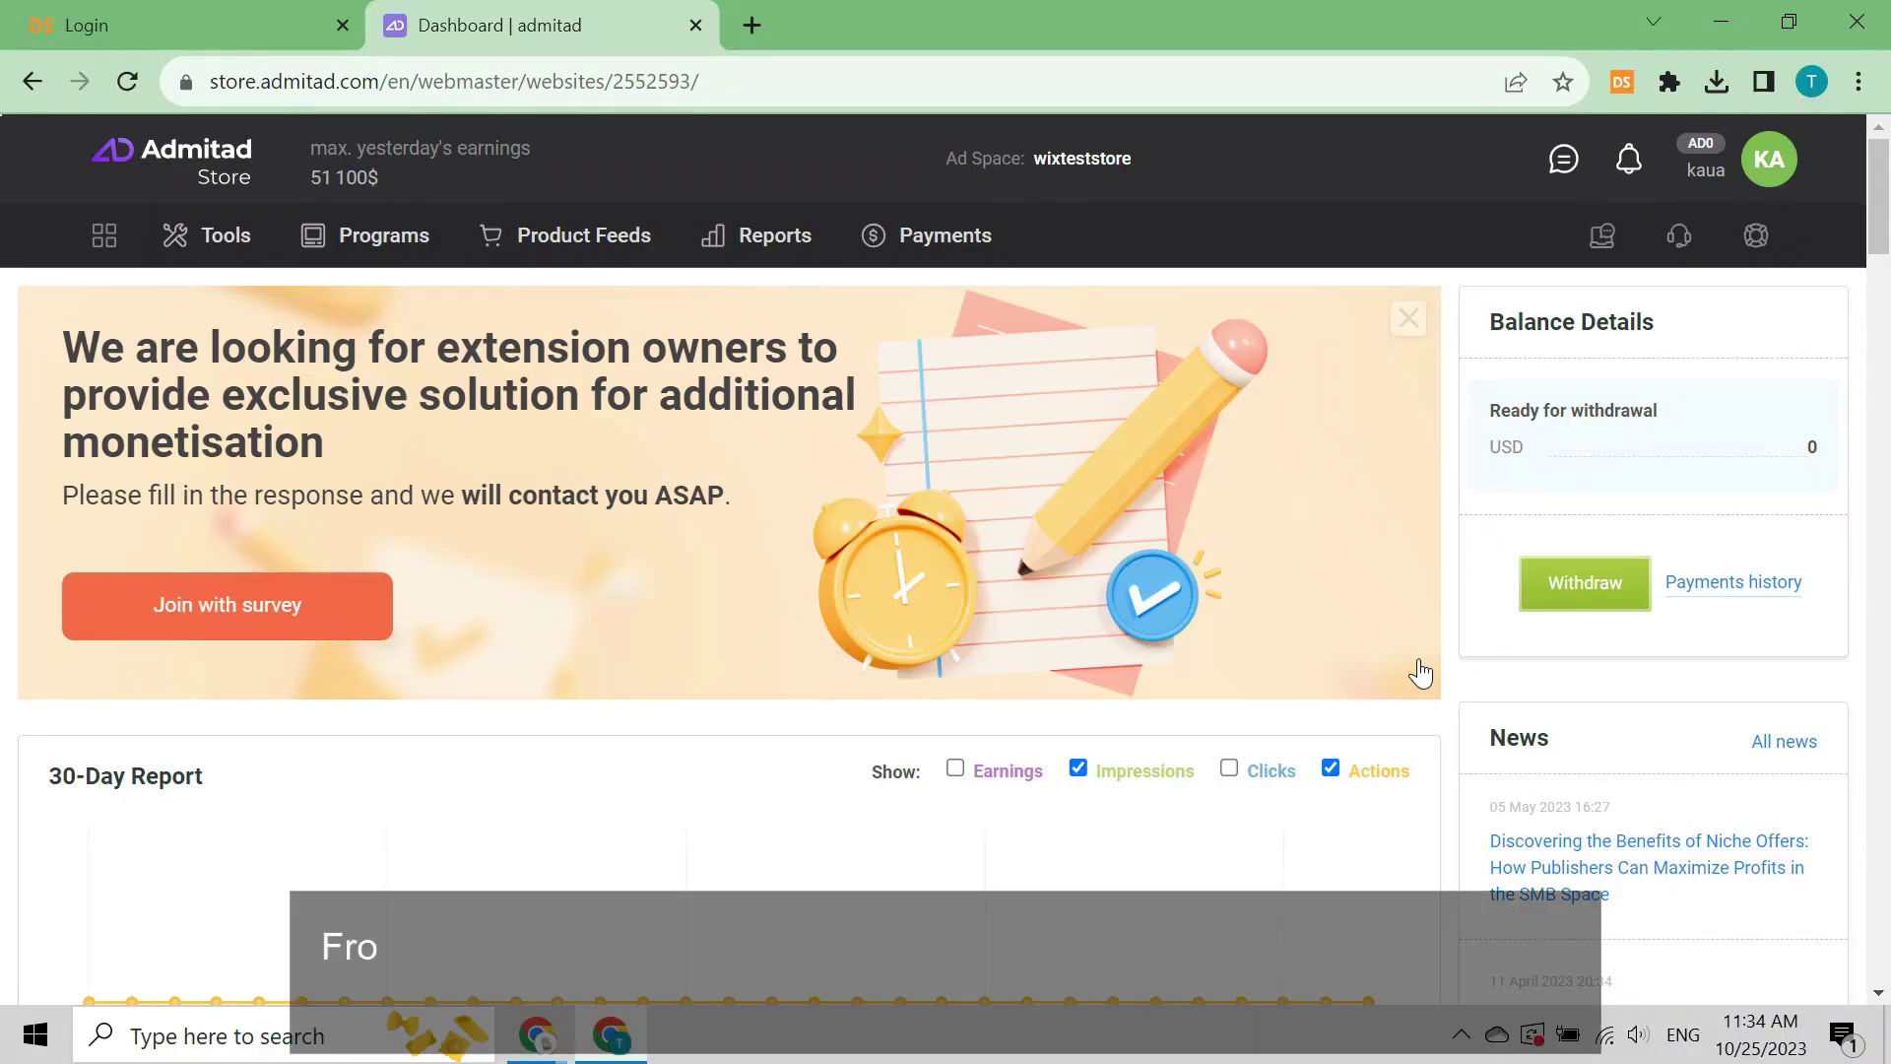
Step: Add Clicks and Earnings to the 30-Day Report chart beside Impressions and Actions
scroll(1419, 673, down, 2)
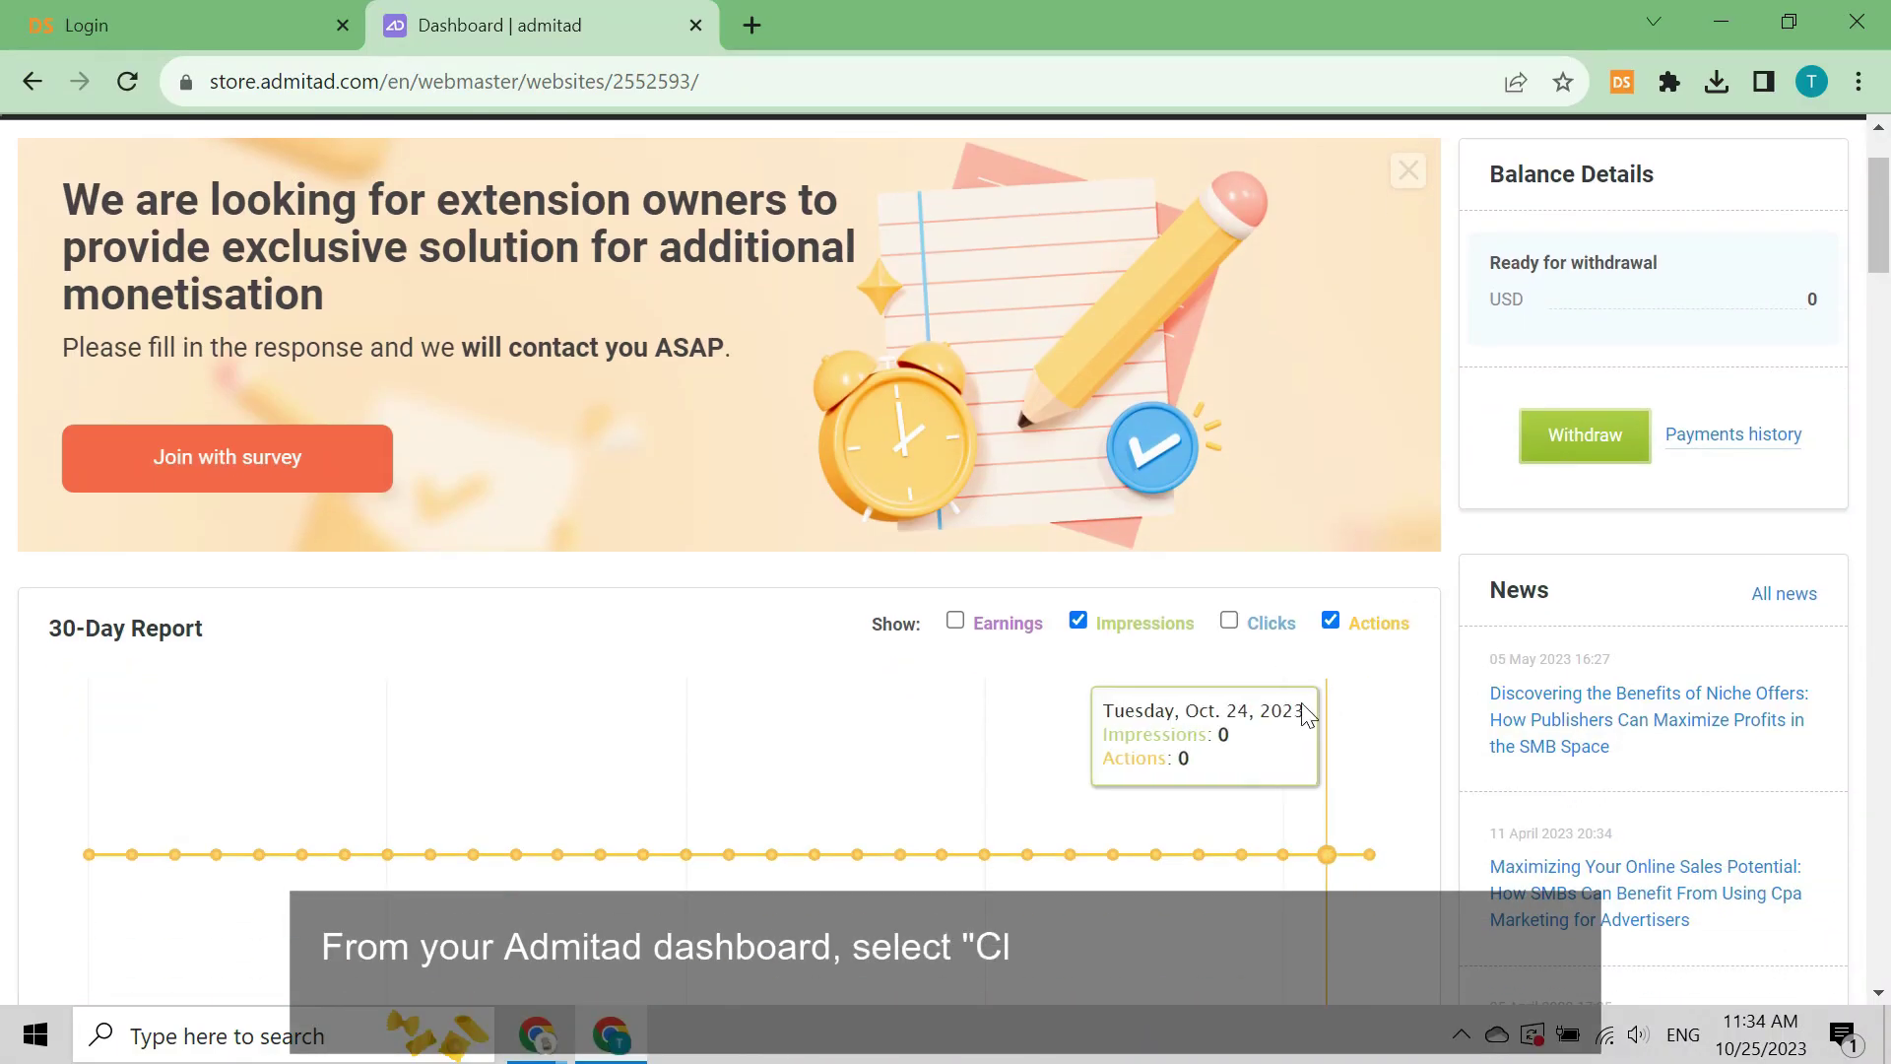
click(1230, 622)
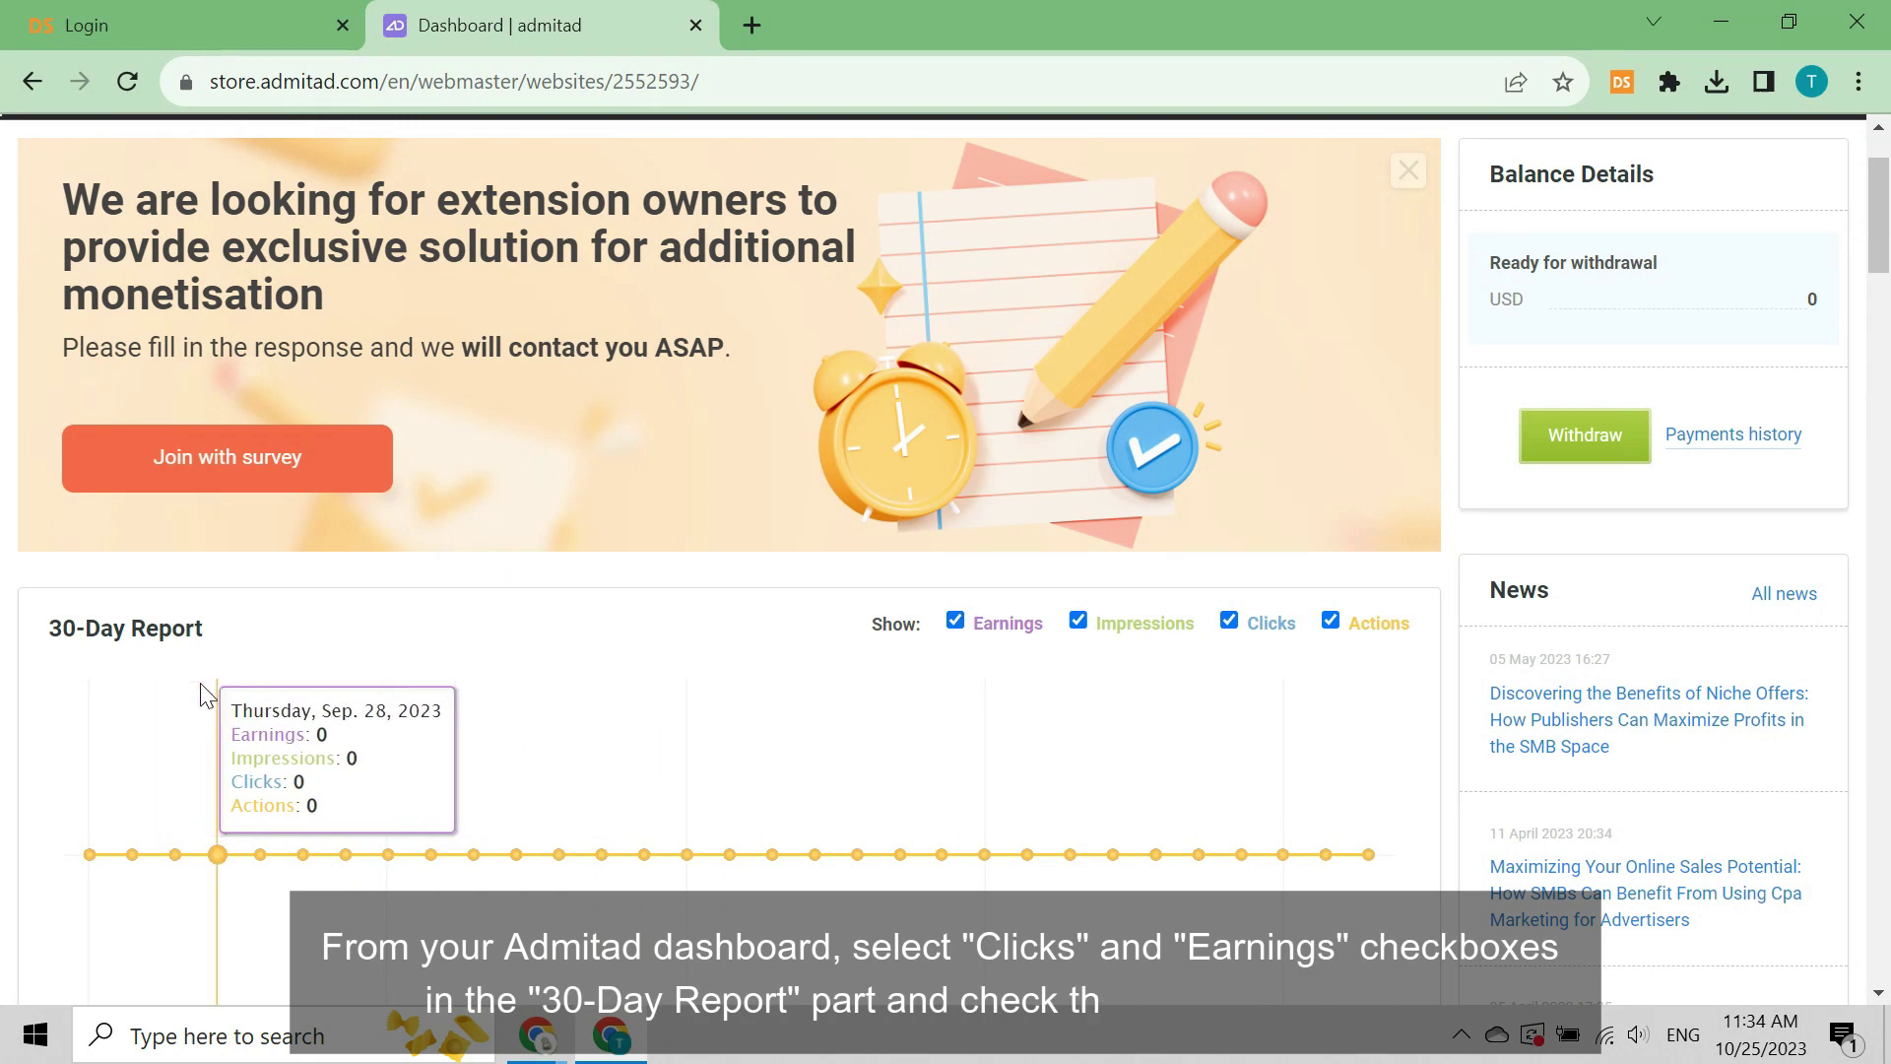
scroll(707, 624, up, 2)
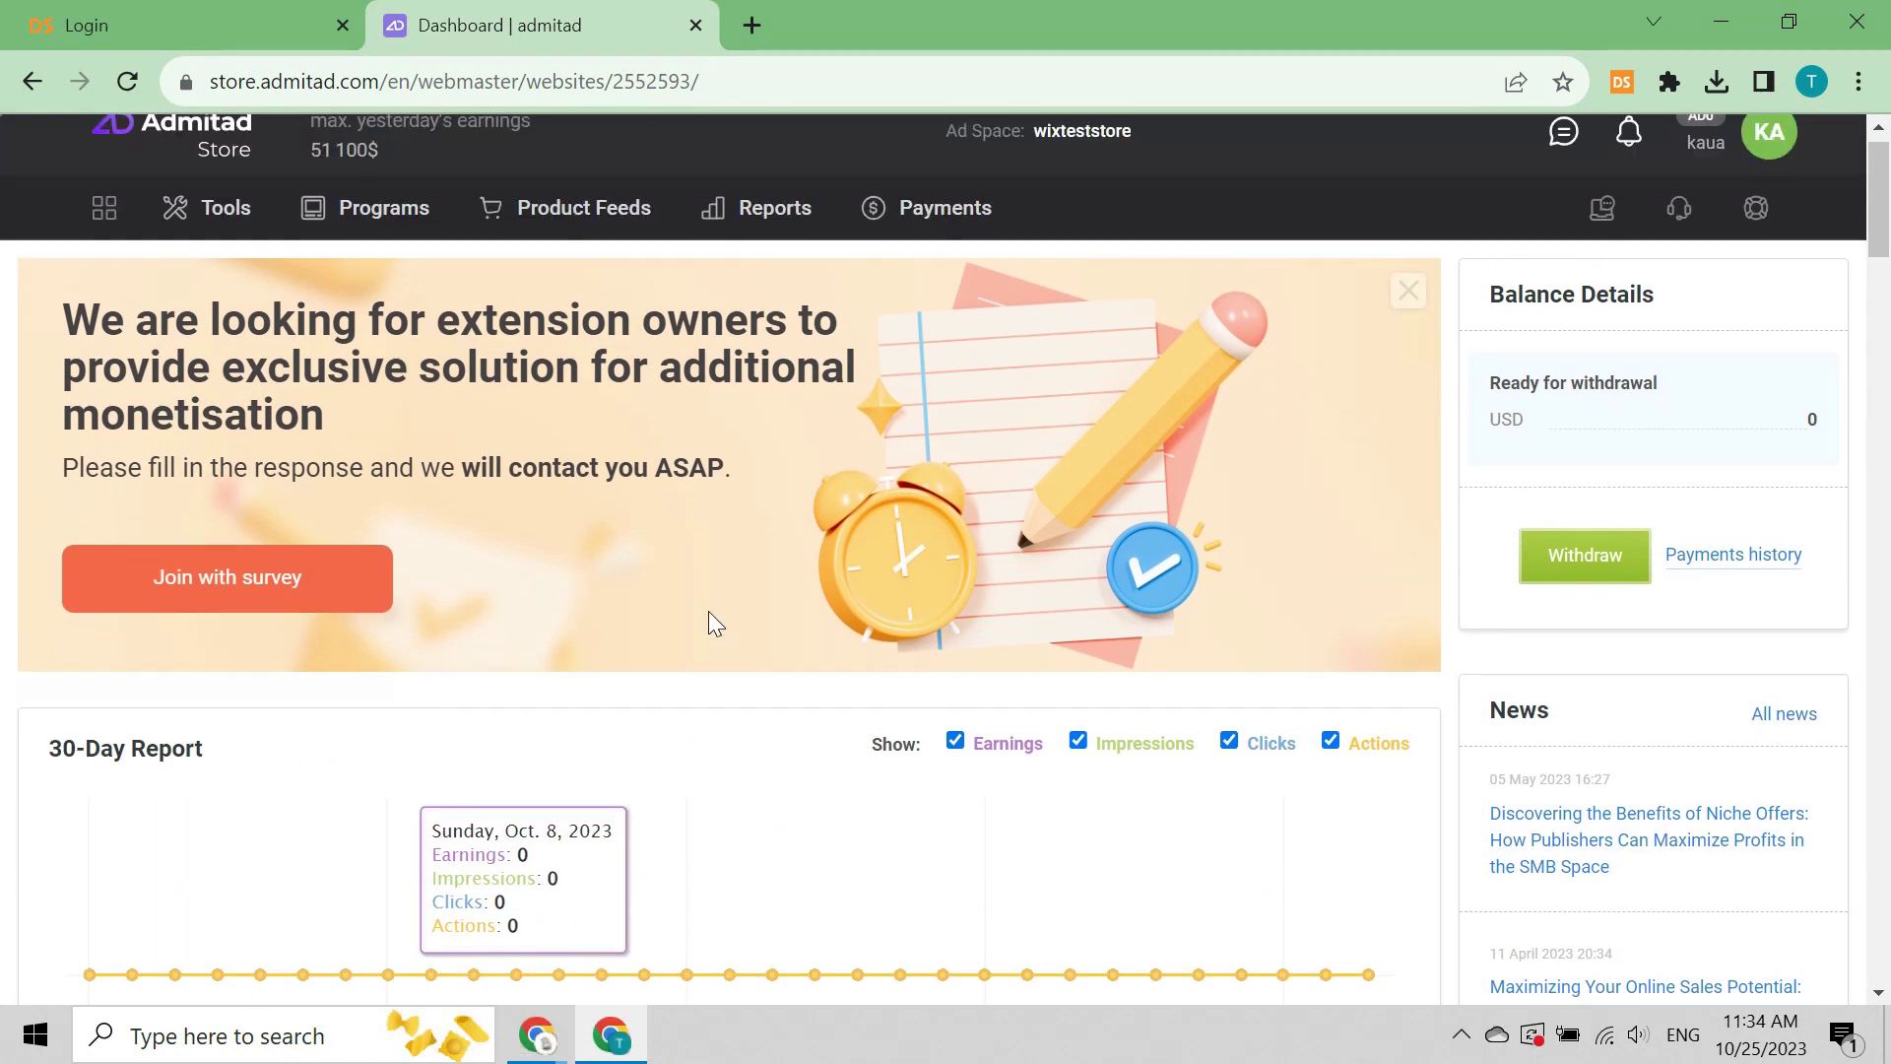
mouse_move(760, 261)
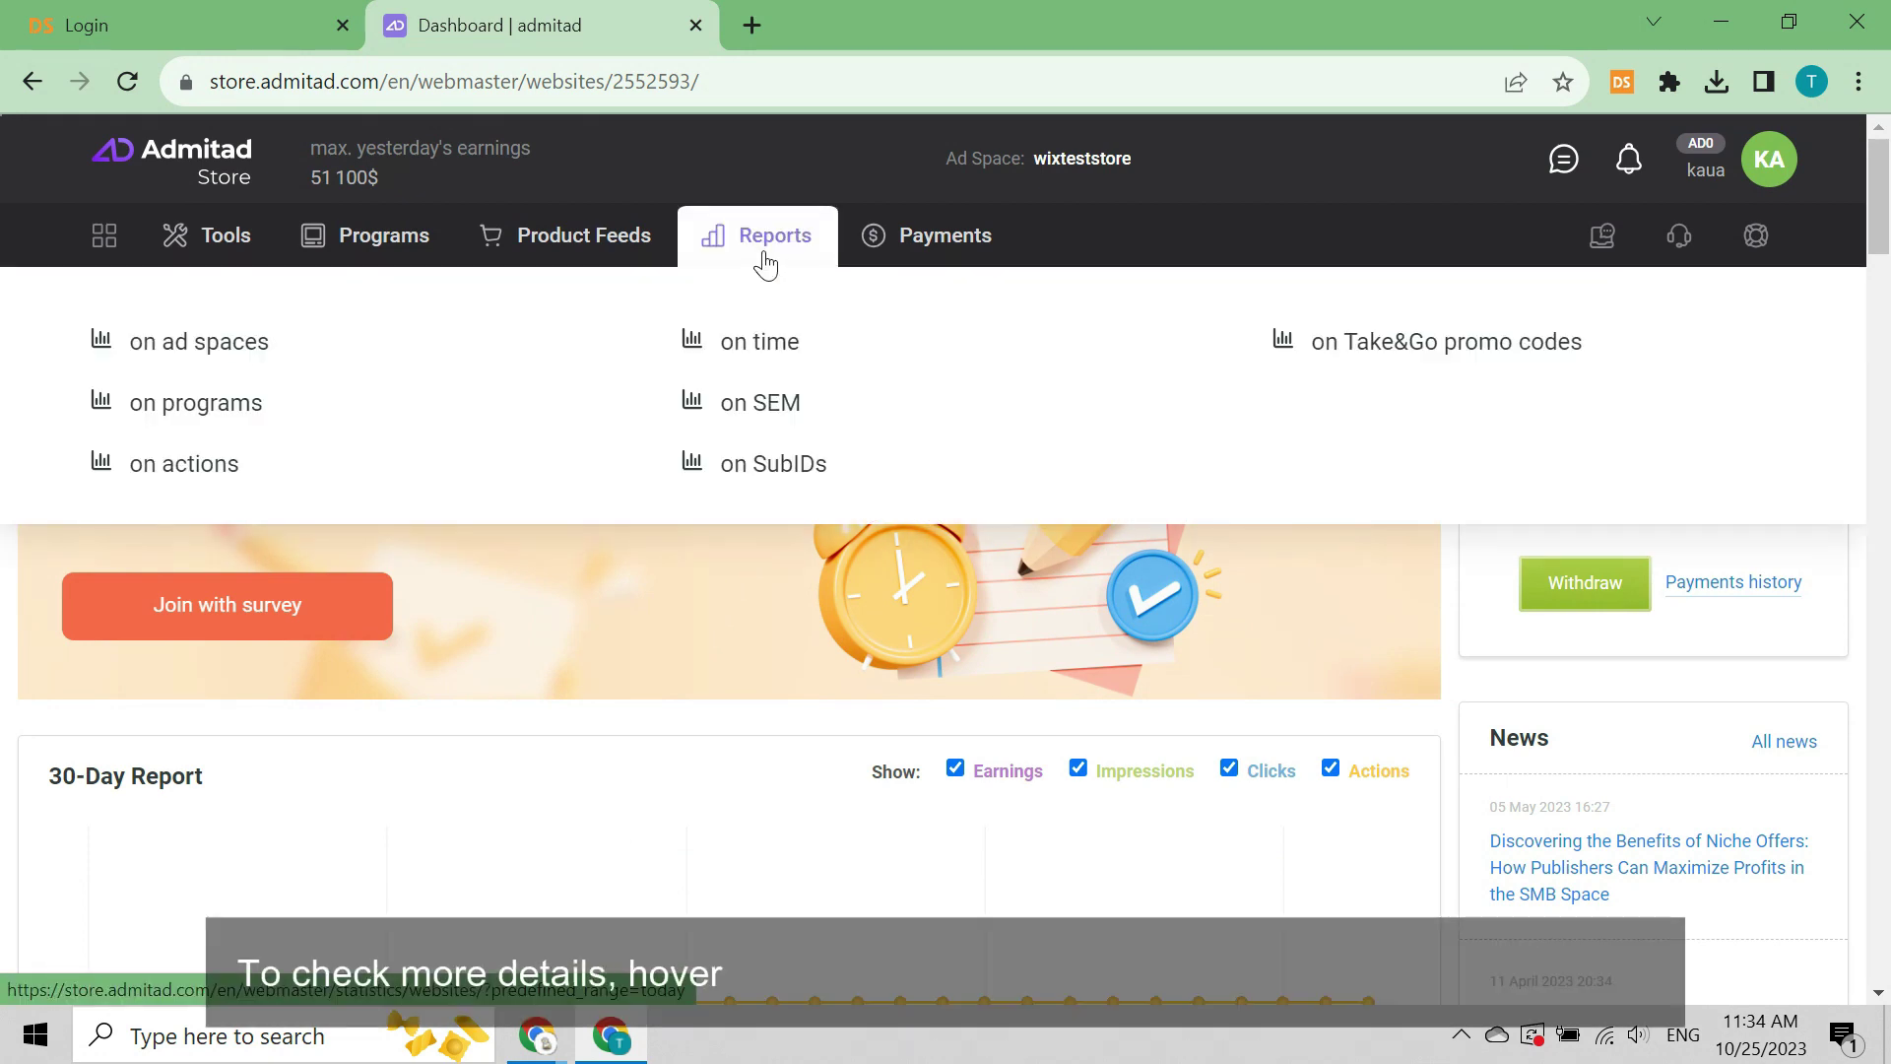
Step: Open Admitad's ad-space report and set its date range to 15.10.2023 – 25.10.2023
click(261, 362)
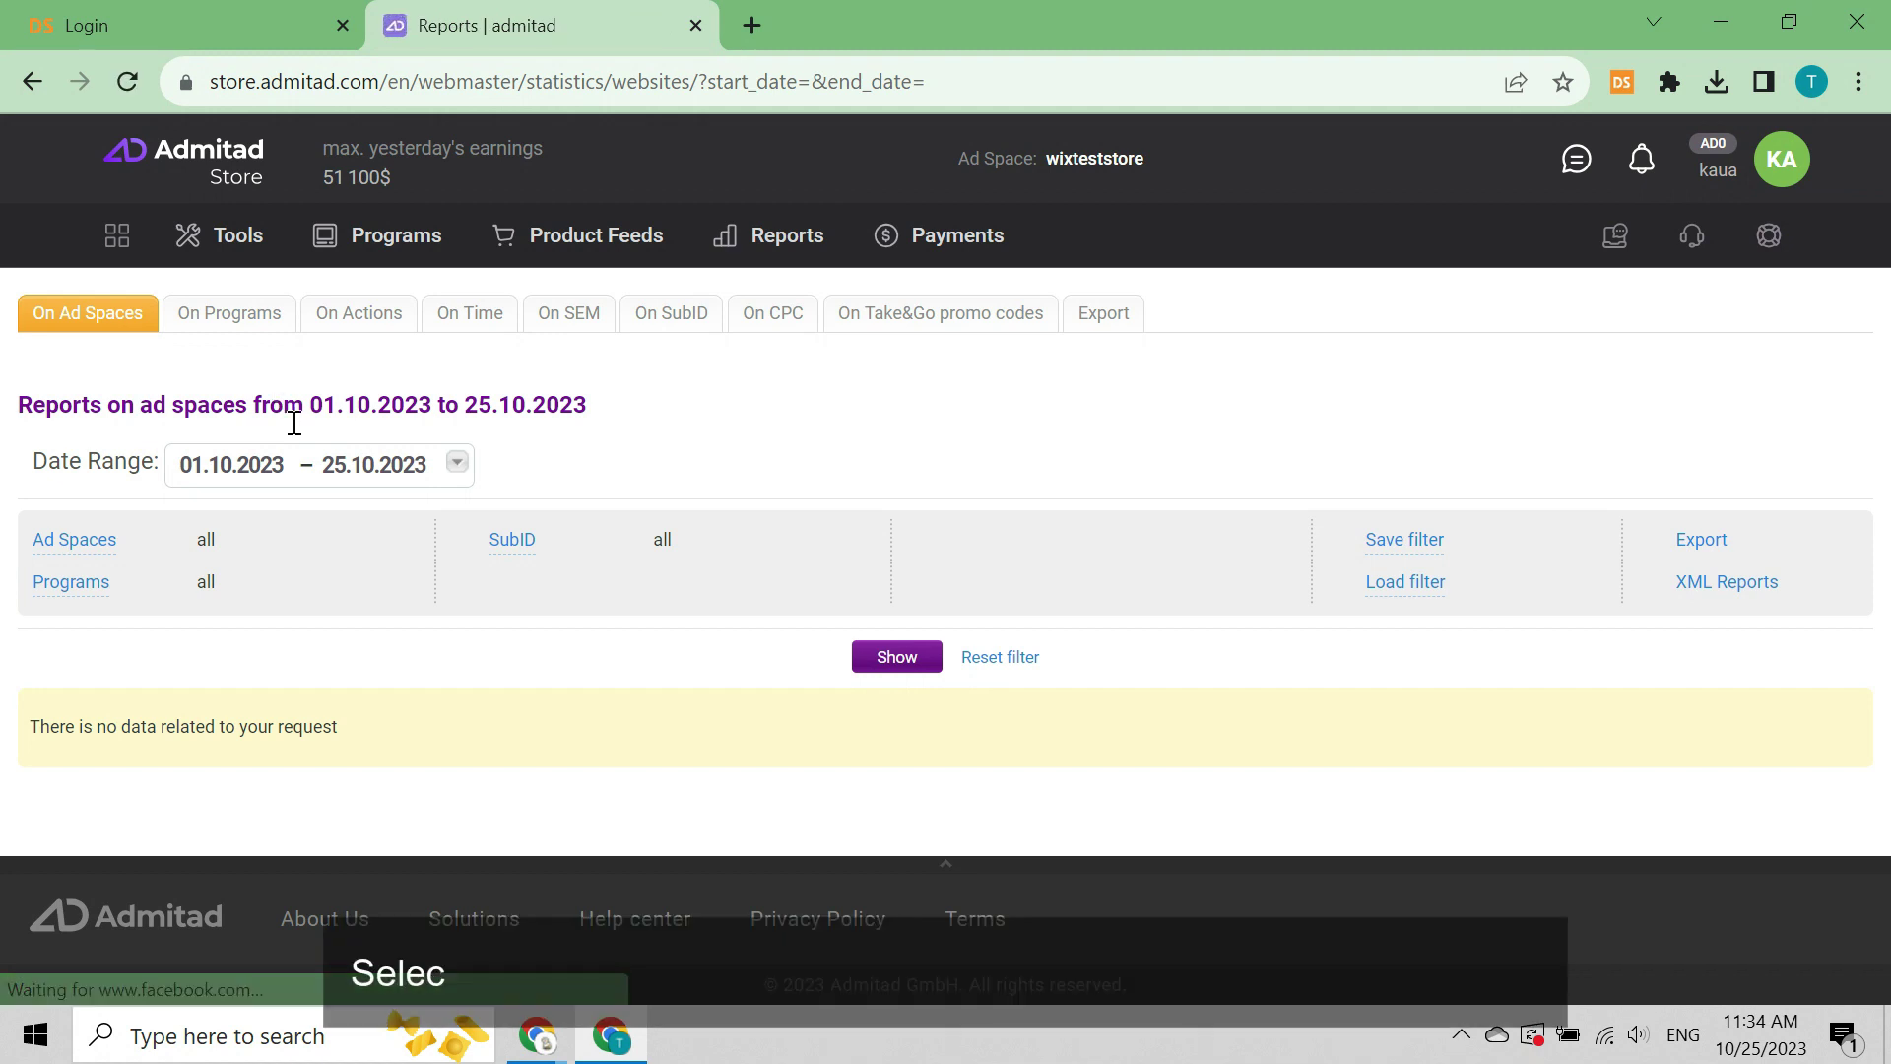
click(320, 469)
click(636, 672)
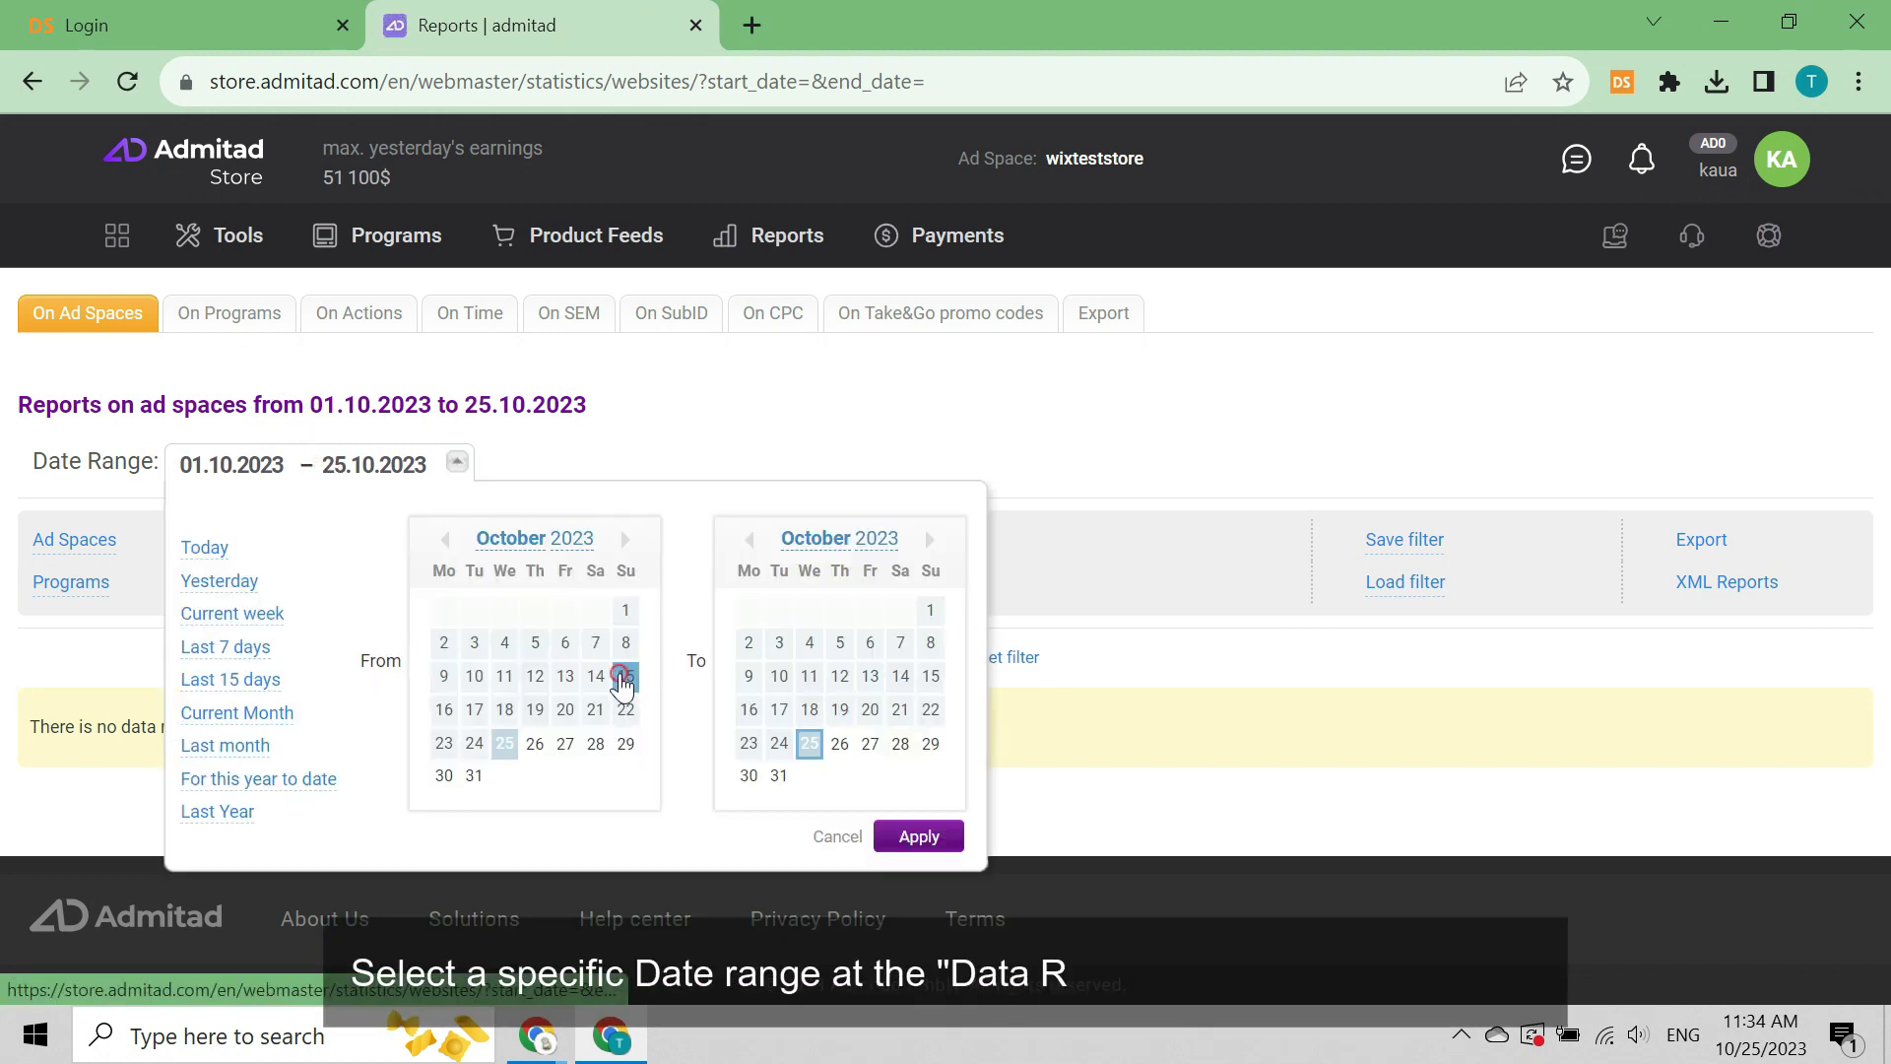
click(940, 835)
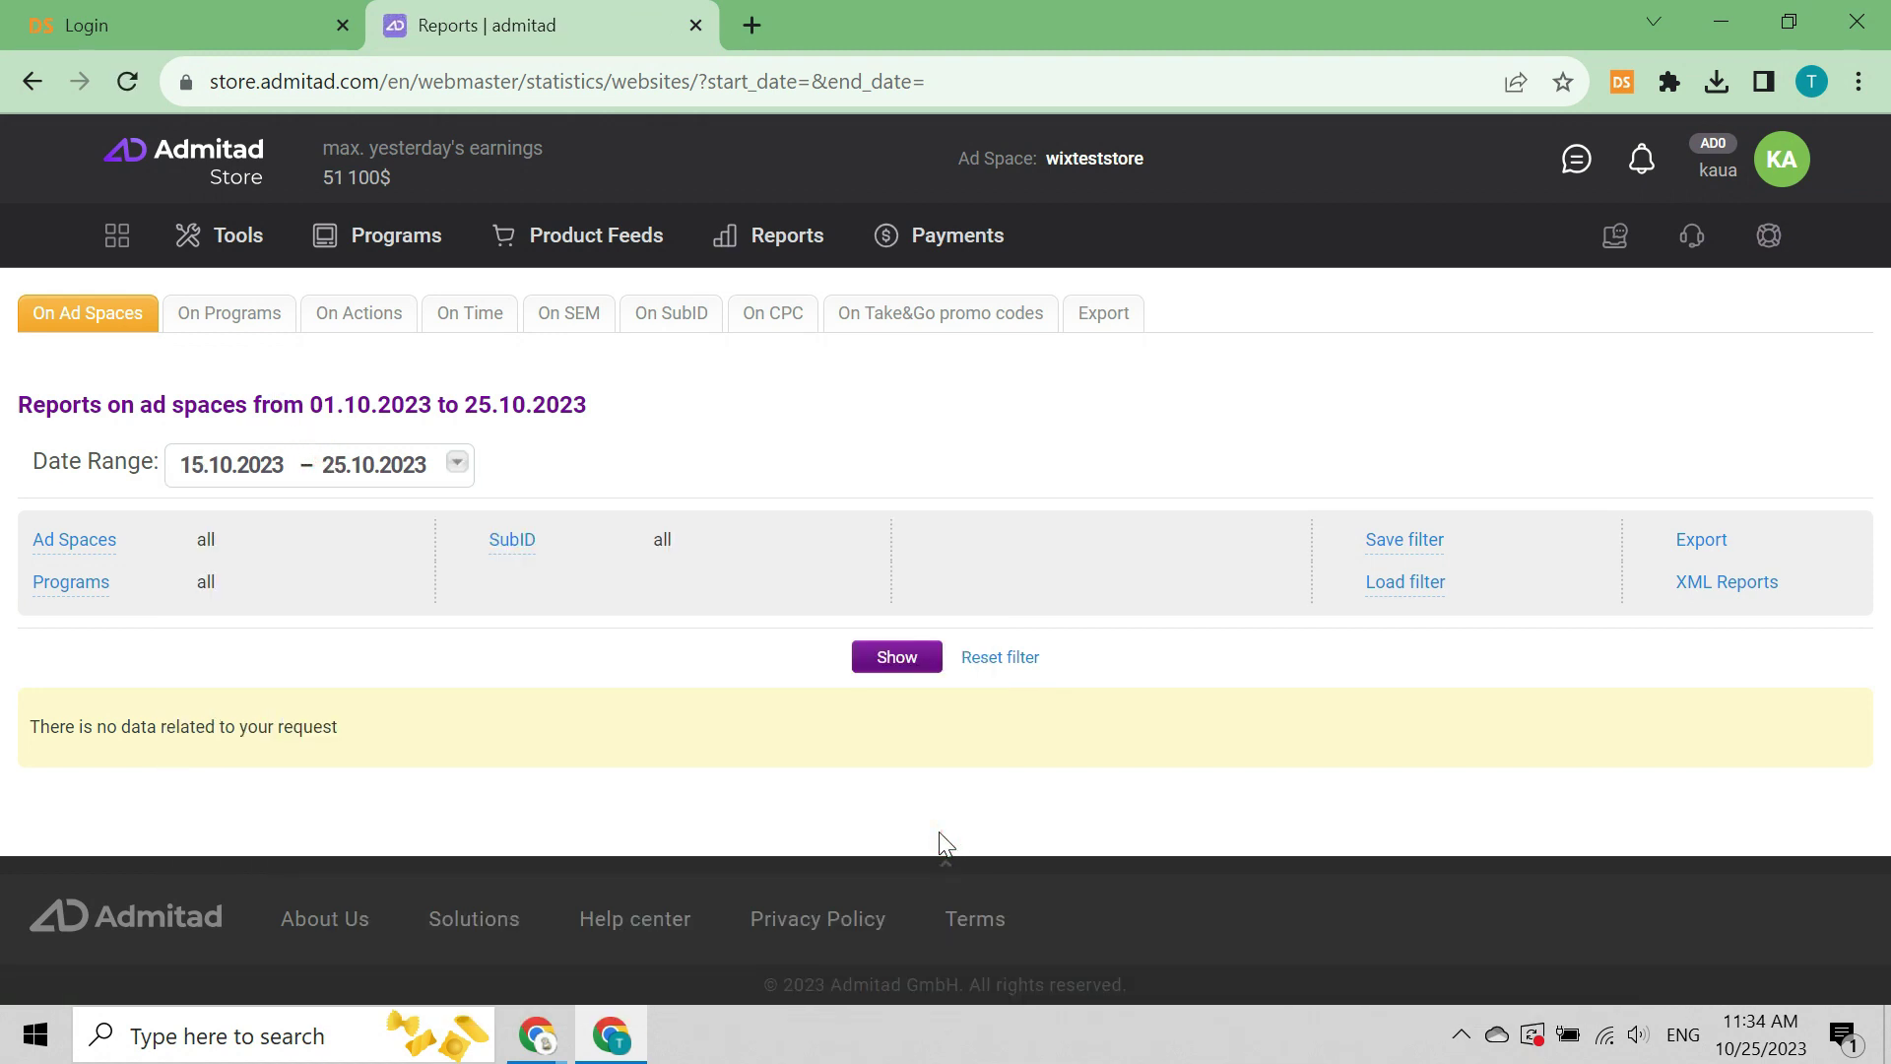